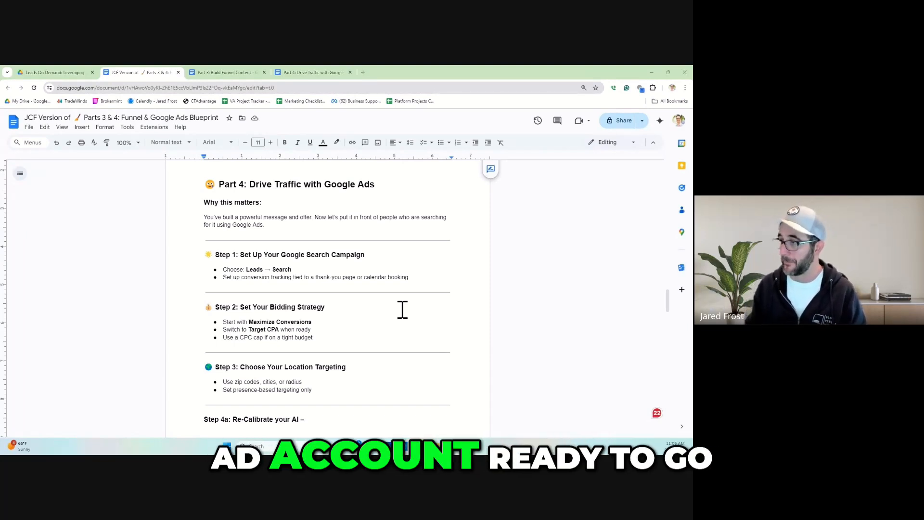
Switch to the Google Ads account and start creating a new campaign
key(alt+Tab)
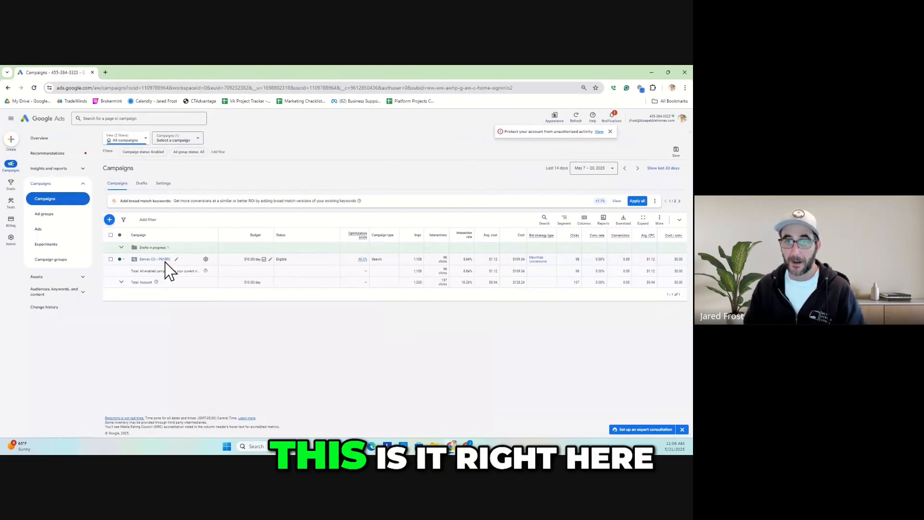
key(ctrl+minus)
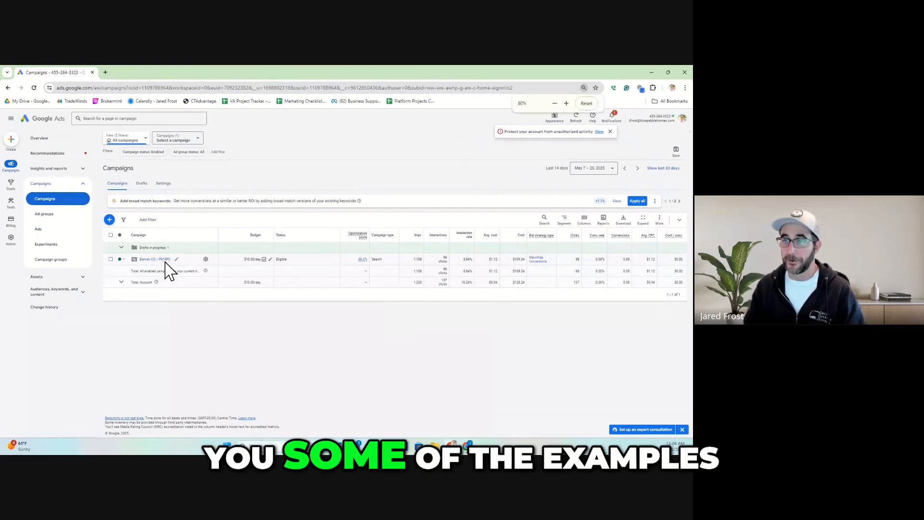
key(ctrl+plus)
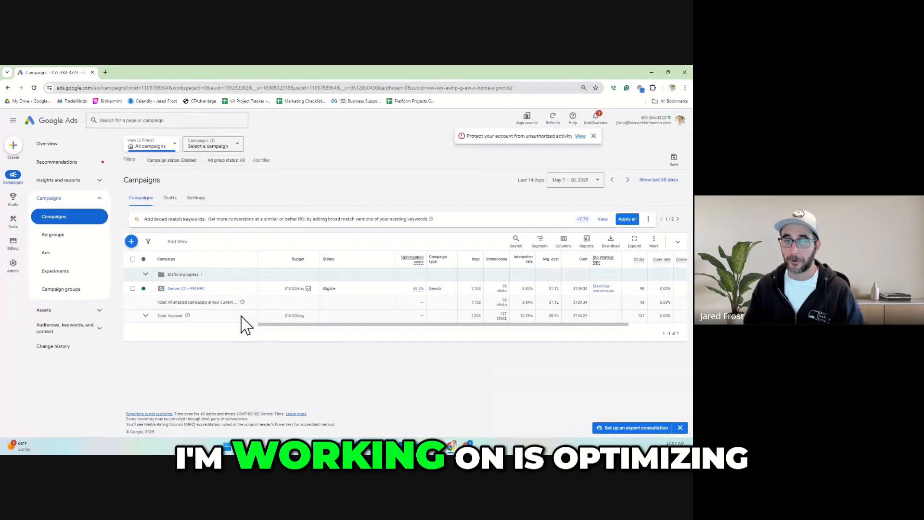
drag(285, 324, 299, 322)
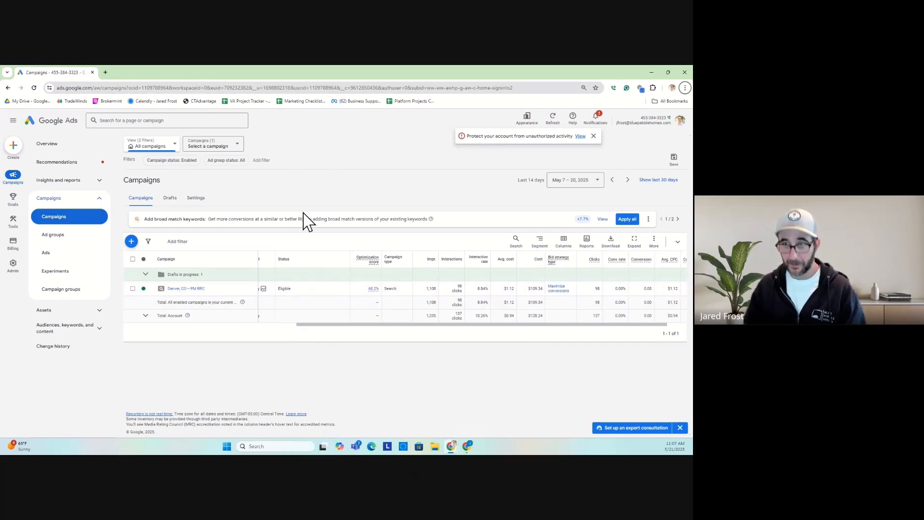
key(ctrl+plus)
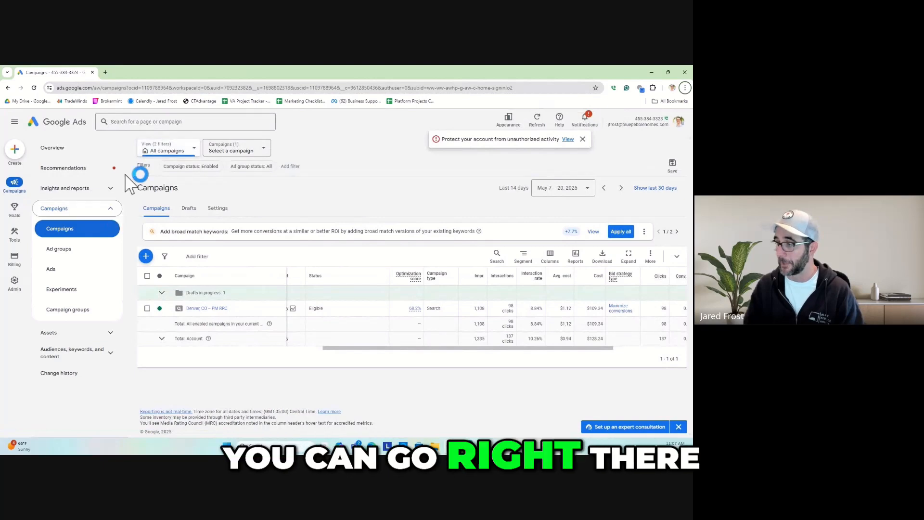
click(18, 153)
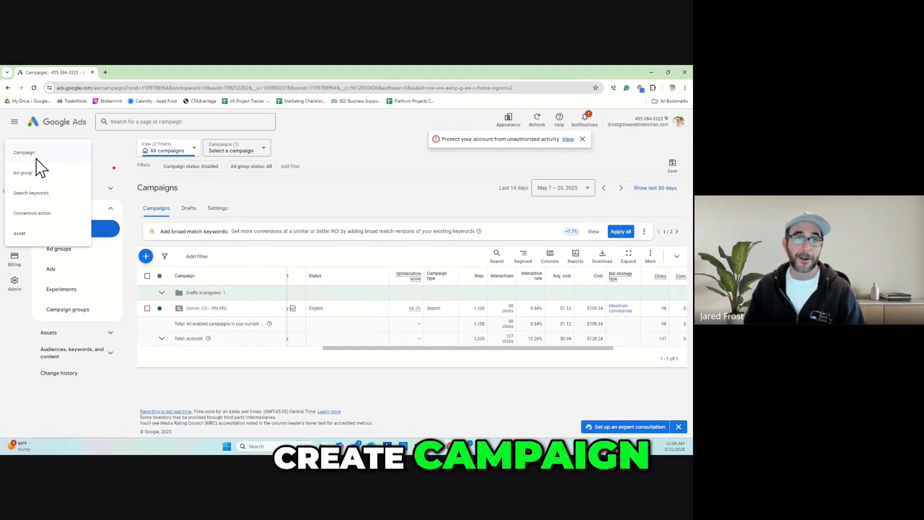
click(36, 159)
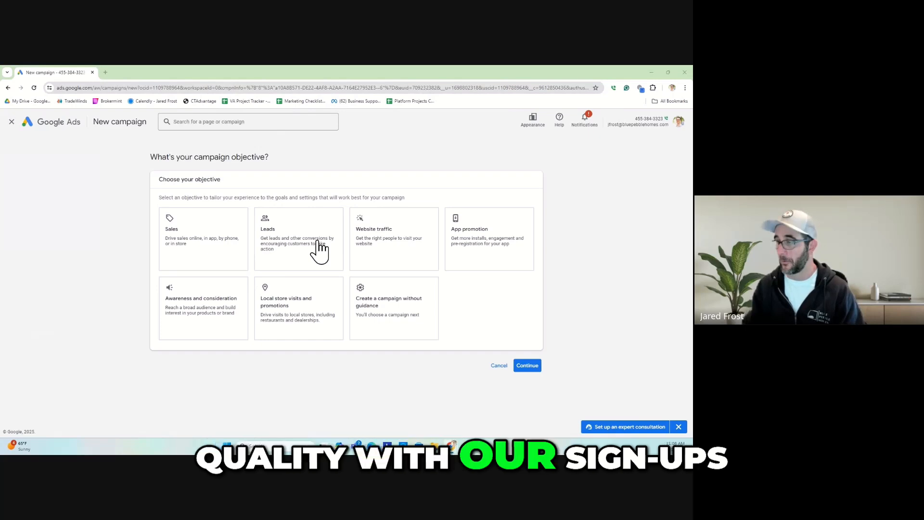
Consult the Google Ads steps in the blueprint document, return to Google Ads and choose Leads as the campaign objective
key(alt+Tab)
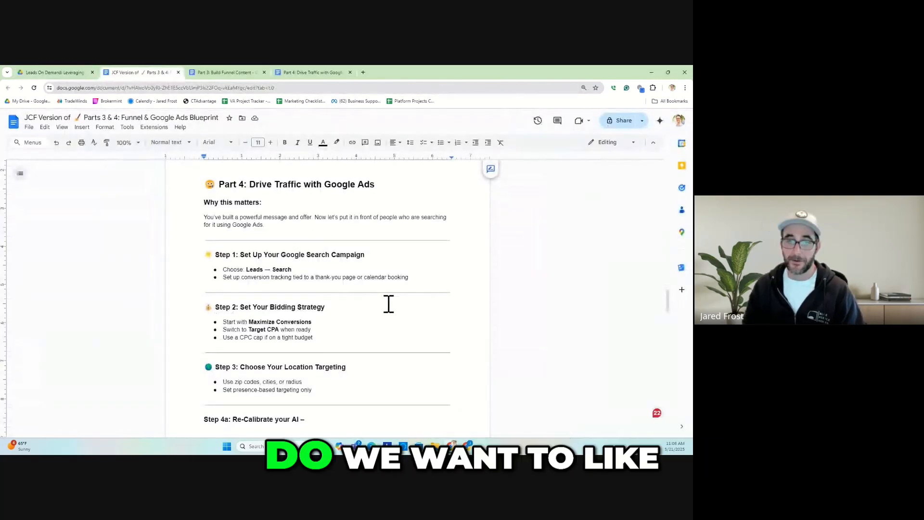
scroll(389, 303, down, 1)
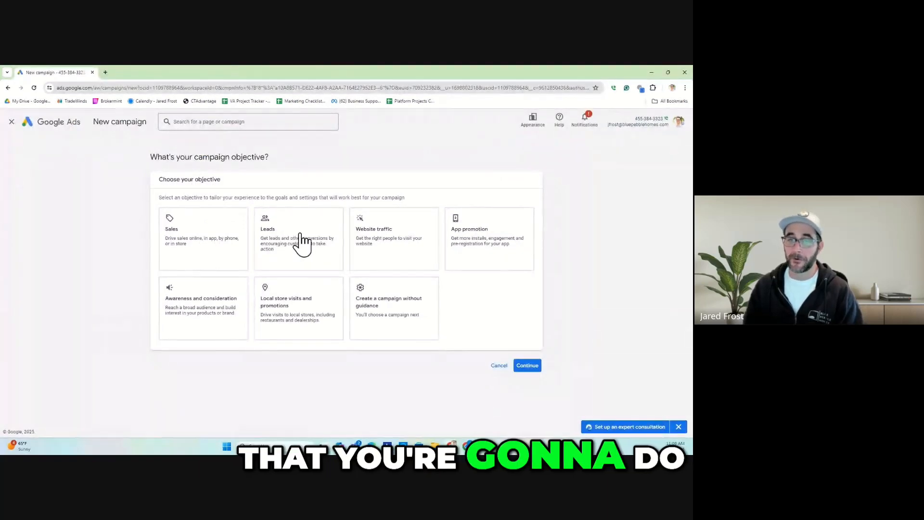
click(292, 249)
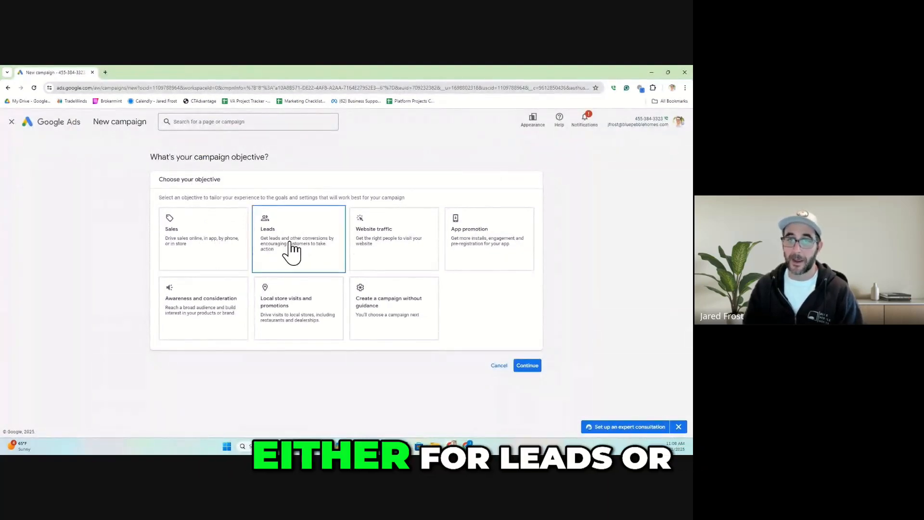
click(391, 254)
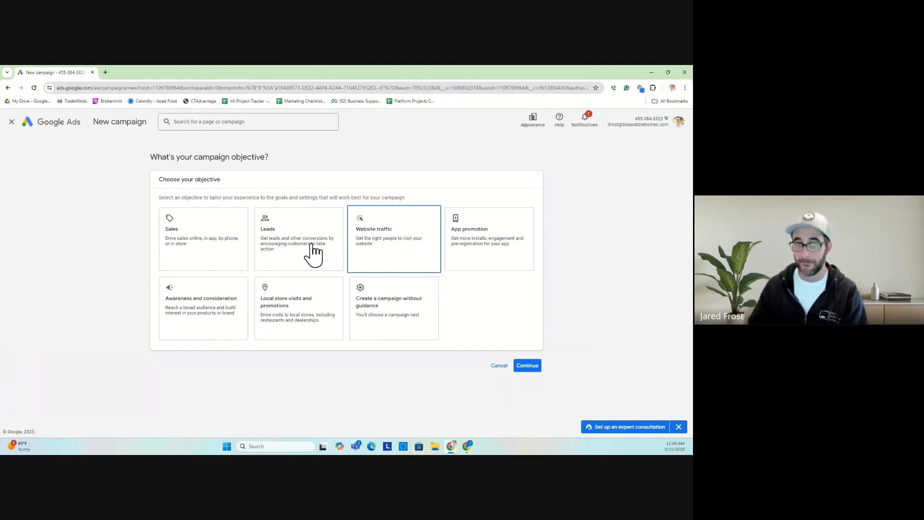
click(286, 238)
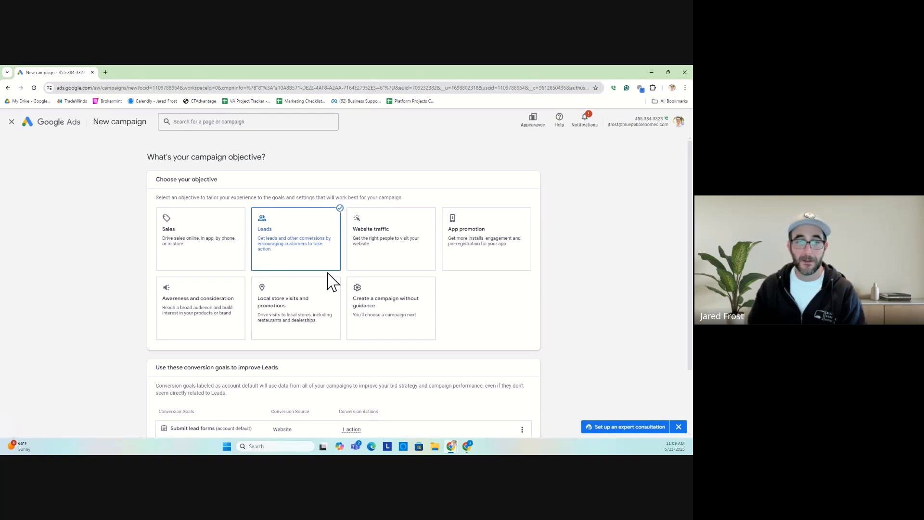
Add Page views to the campaign's conversion goals and continue to the campaign type selection
scroll(330, 280, down, 2)
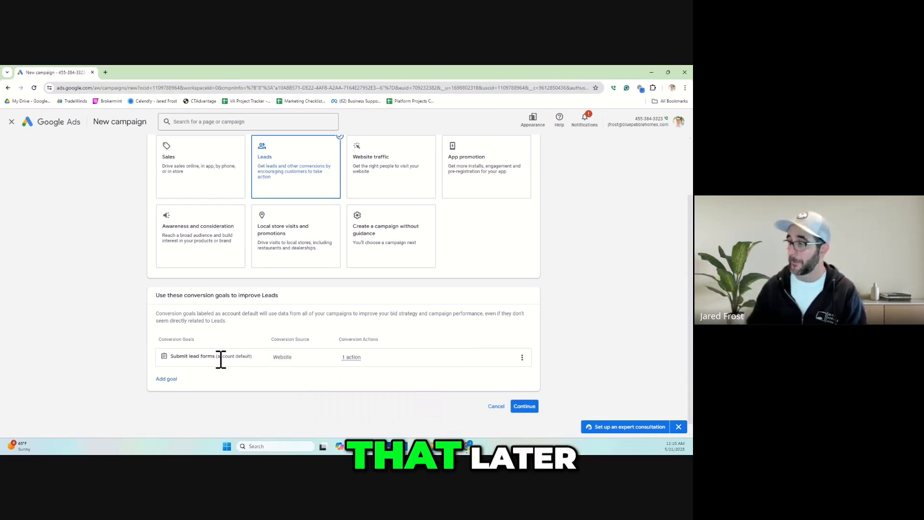
click(171, 382)
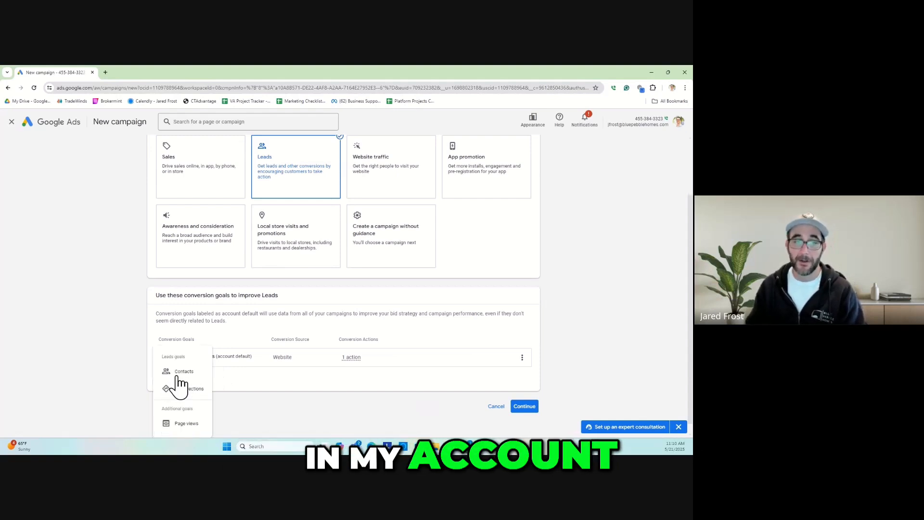
click(188, 423)
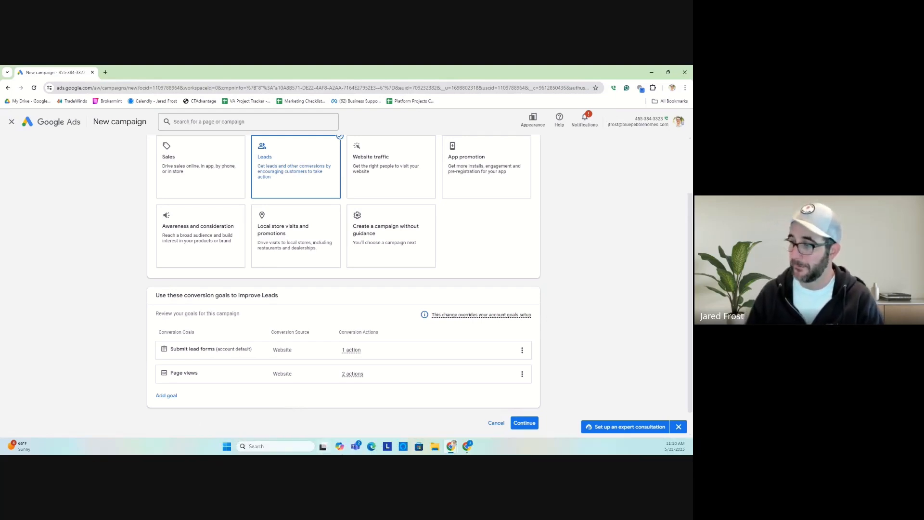
click(525, 423)
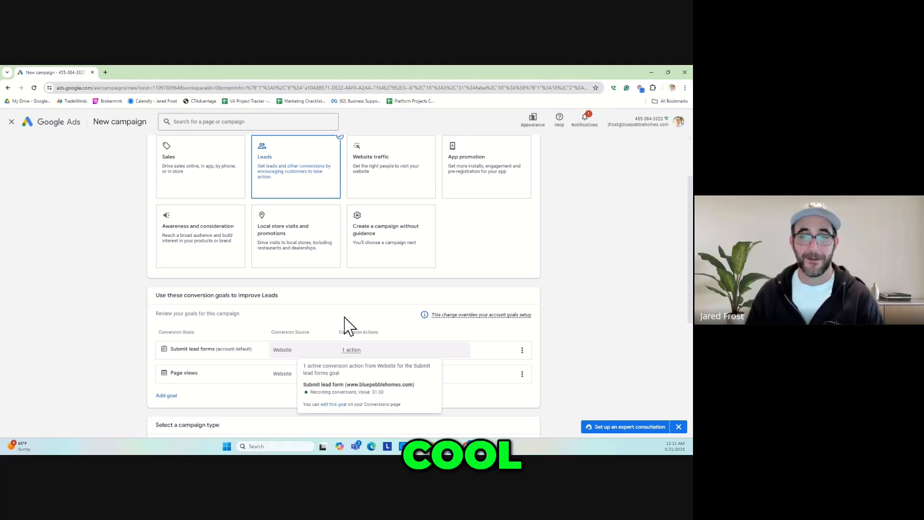
Select Search as the campaign type
scroll(346, 322, down, 2)
scroll(349, 321, down, 2)
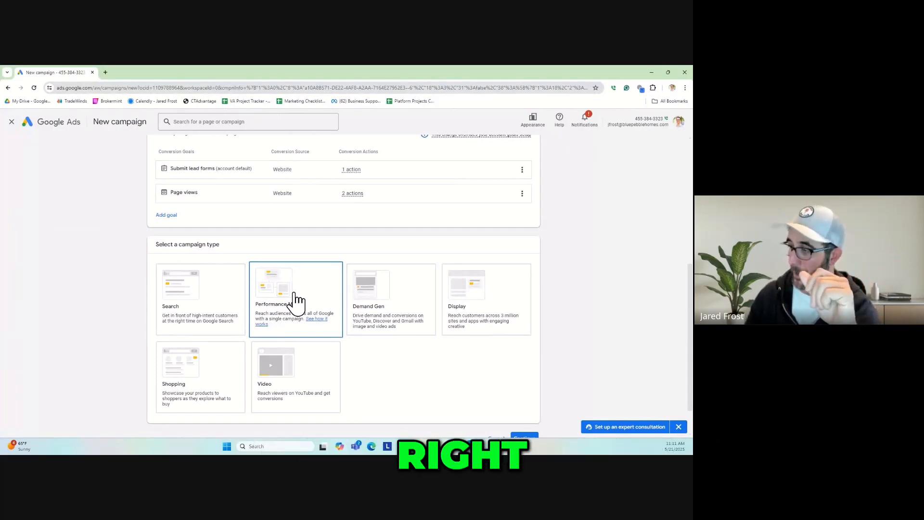
click(230, 291)
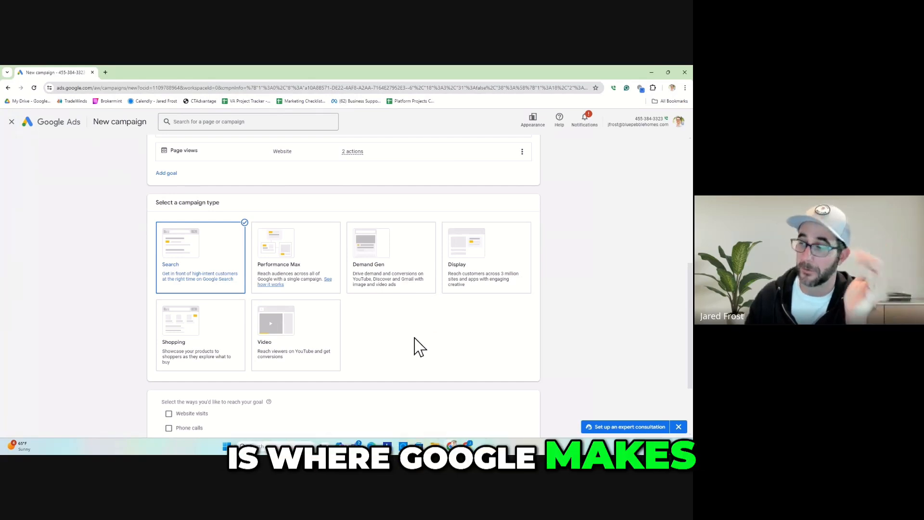
Set Website visits as the only way to reach the campaign goal, leaving Lead form submissions unselected
scroll(416, 345, down, 2)
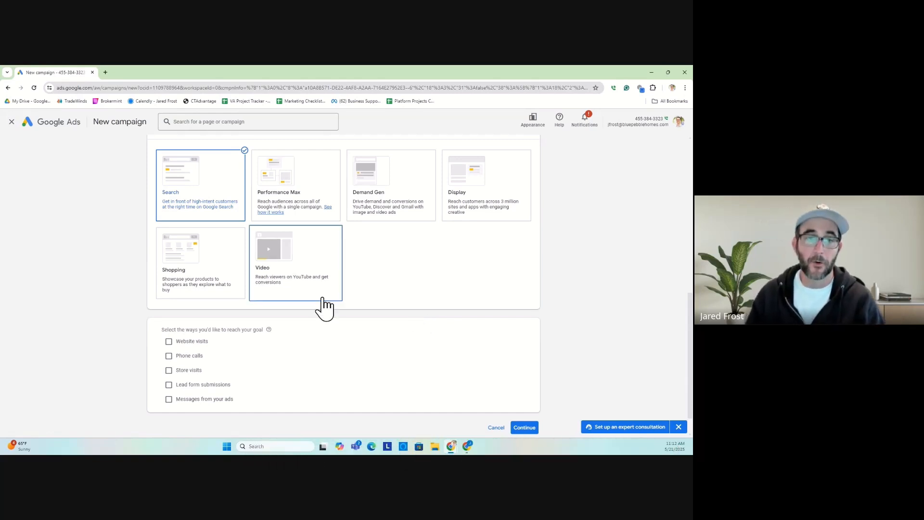
scroll(335, 321, down, 1)
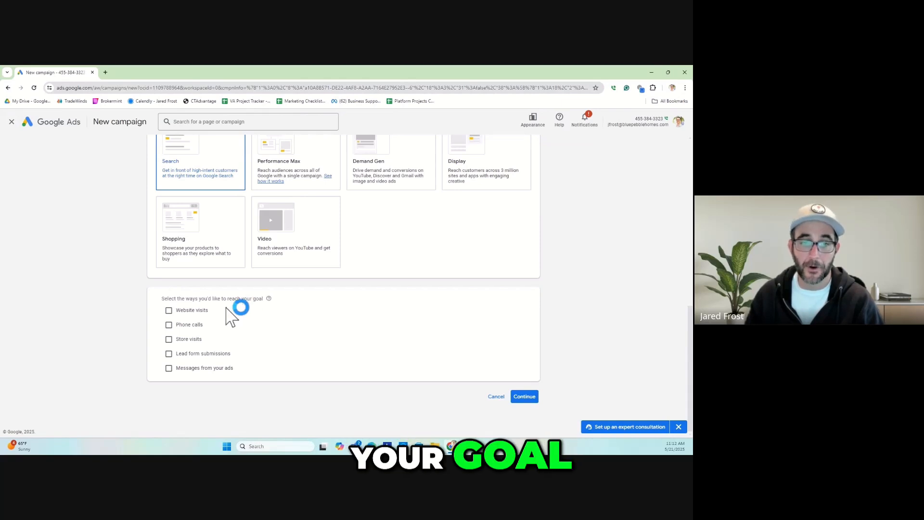
click(168, 354)
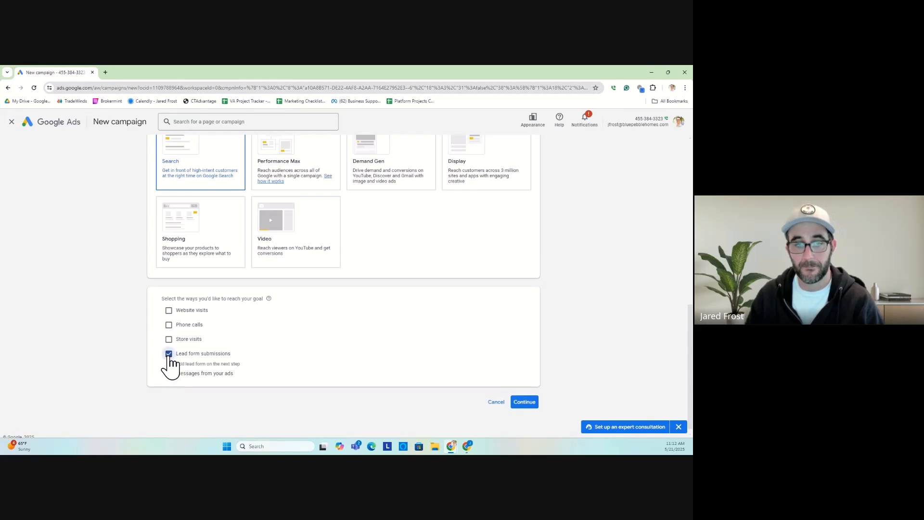
click(169, 311)
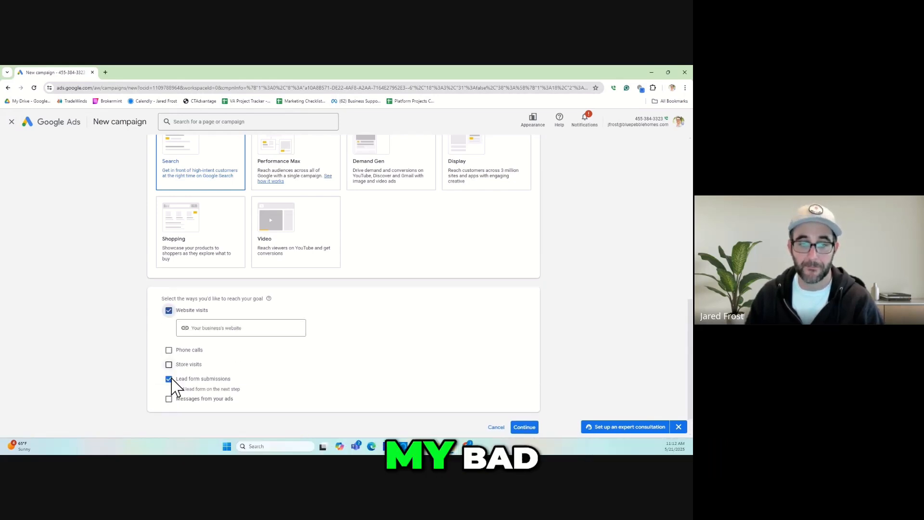
click(169, 379)
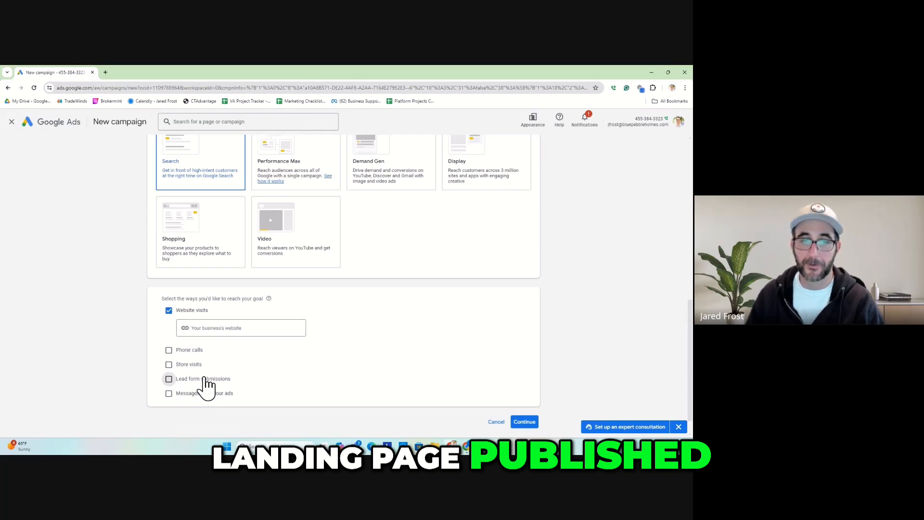
click(233, 328)
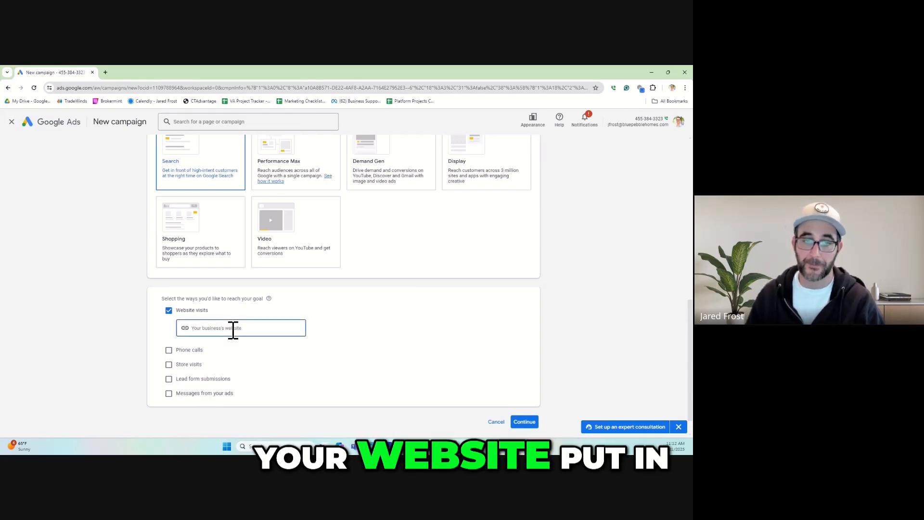
text(www.bluepebblehomes.com)
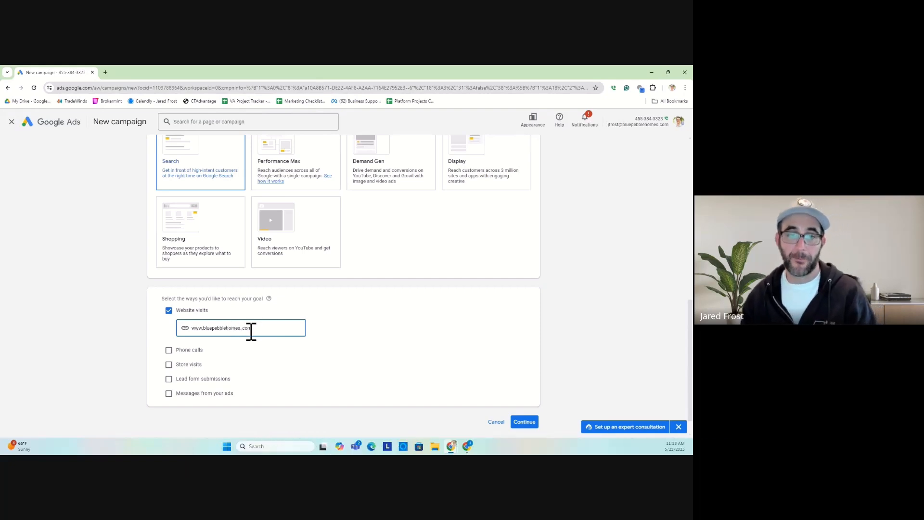
click(350, 345)
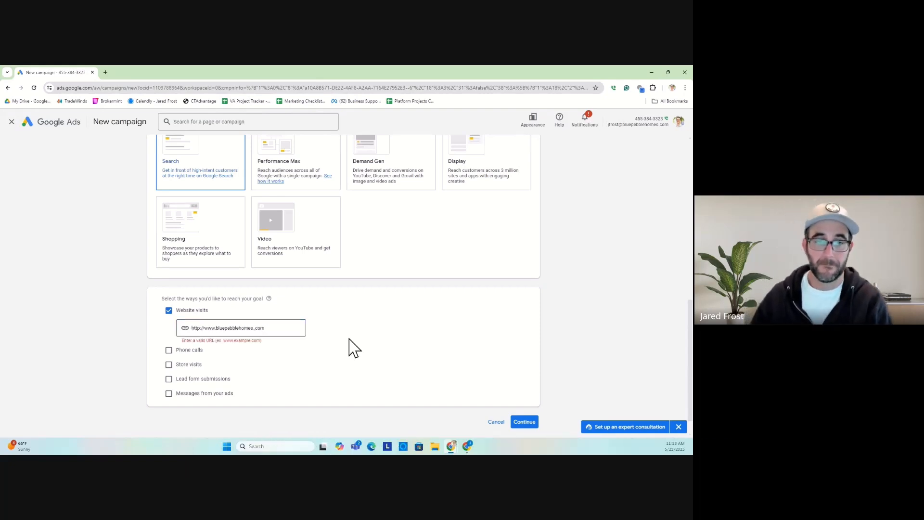
click(201, 328)
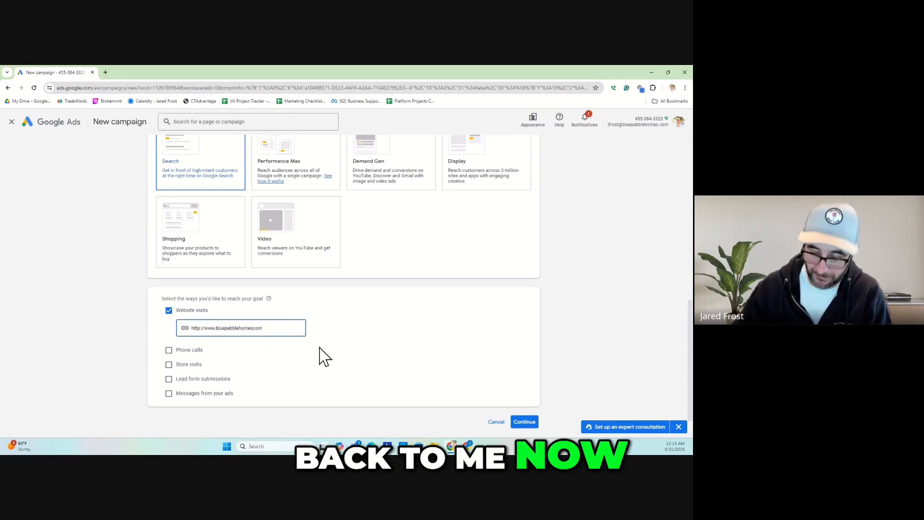
key(BackSpace)
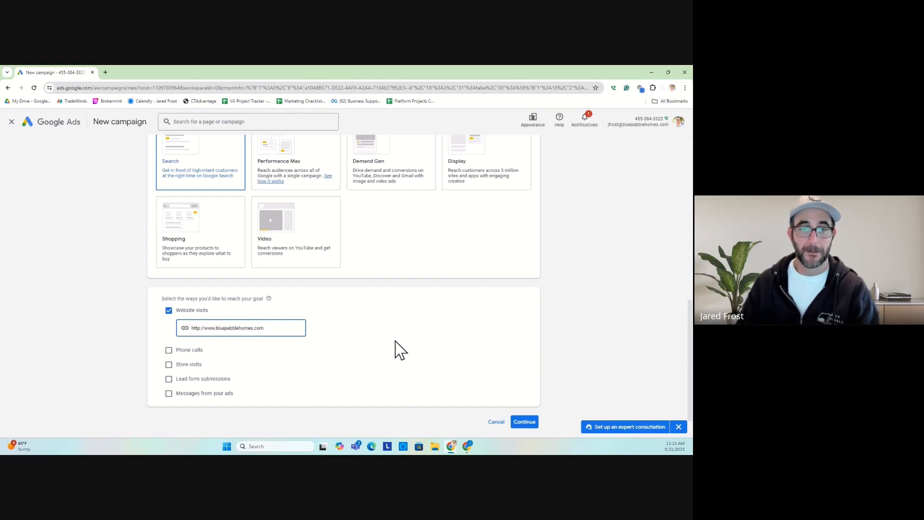
click(395, 341)
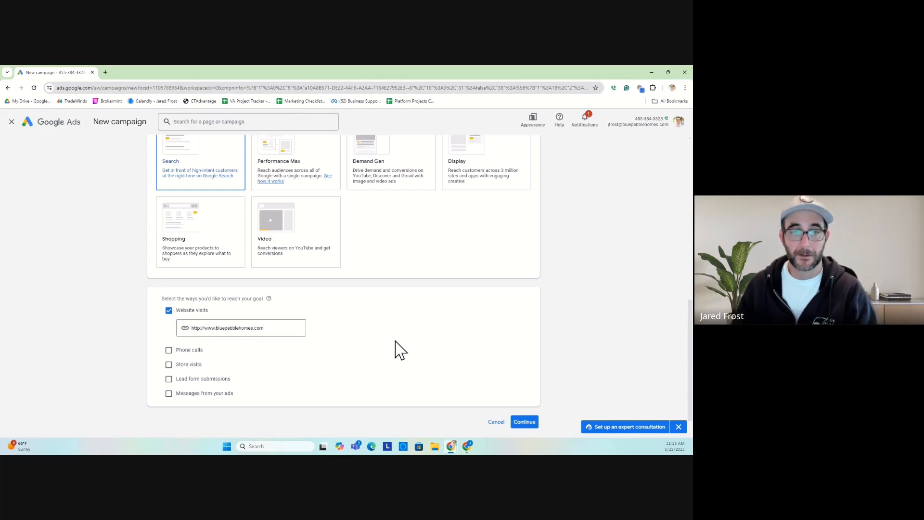
click(525, 425)
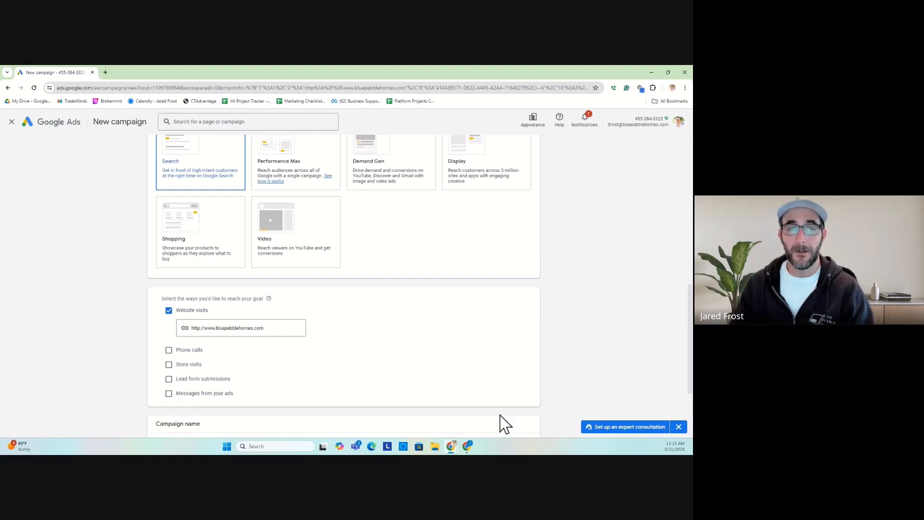
Name the campaign "Rightsizing Example Ad" and start it as a new campaign instead of finishing the saved draft
scroll(433, 337, down, 1)
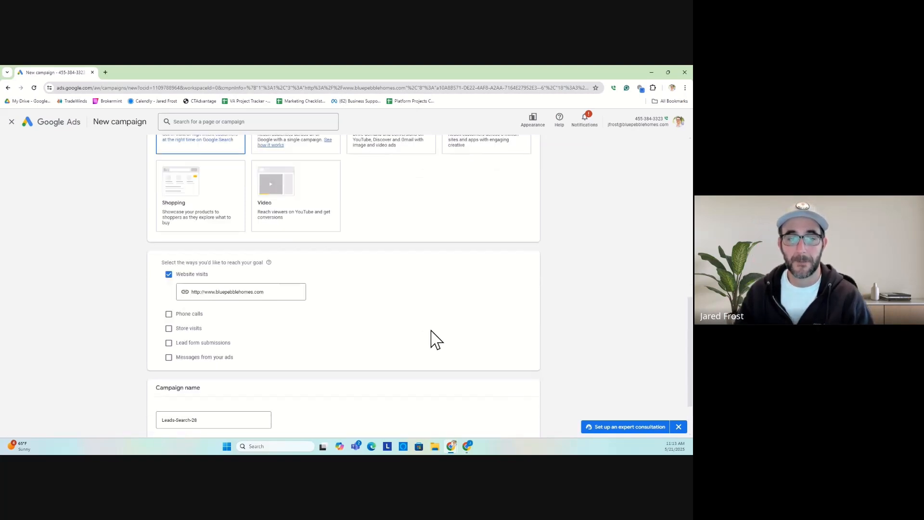
scroll(433, 337, down, 2)
click(246, 350)
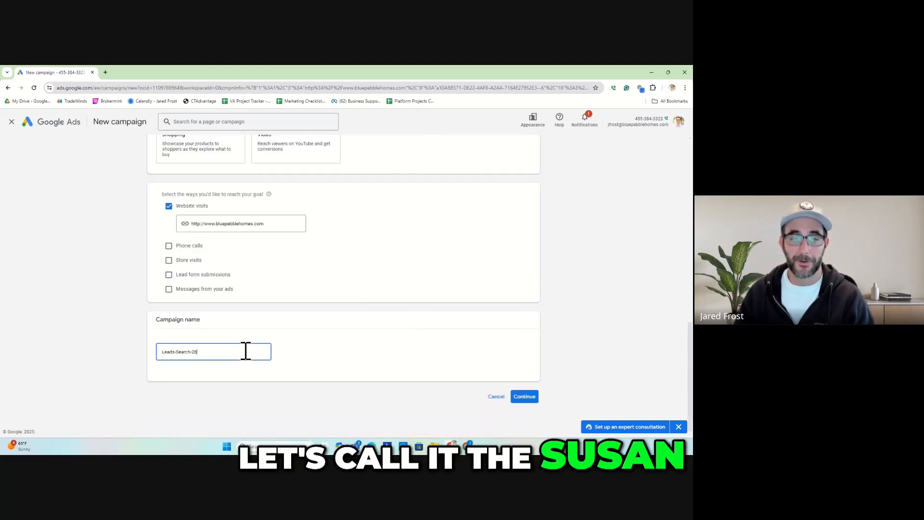
key(ctrl+a)
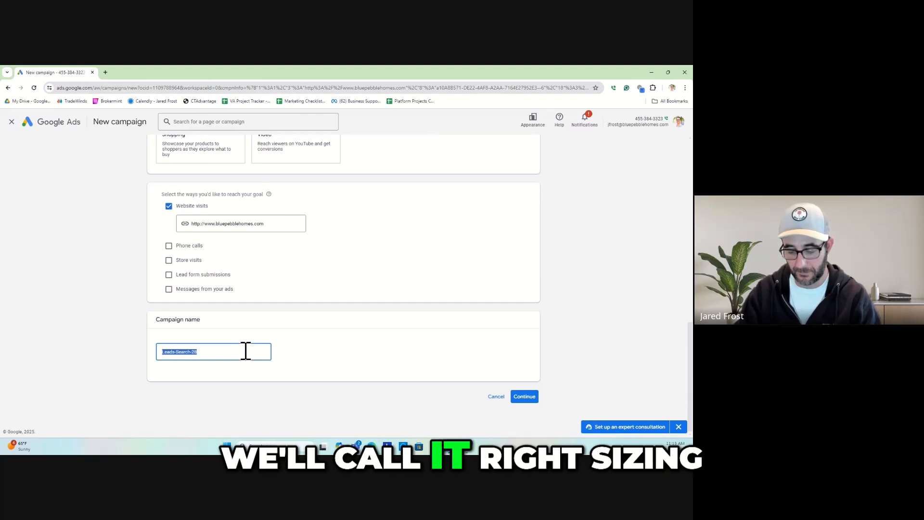
text(Rightsizing )
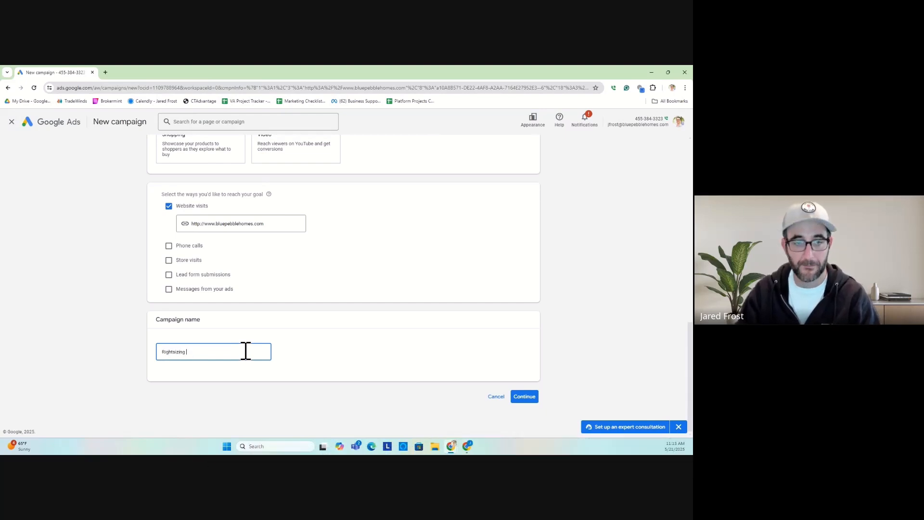
text(Ex)
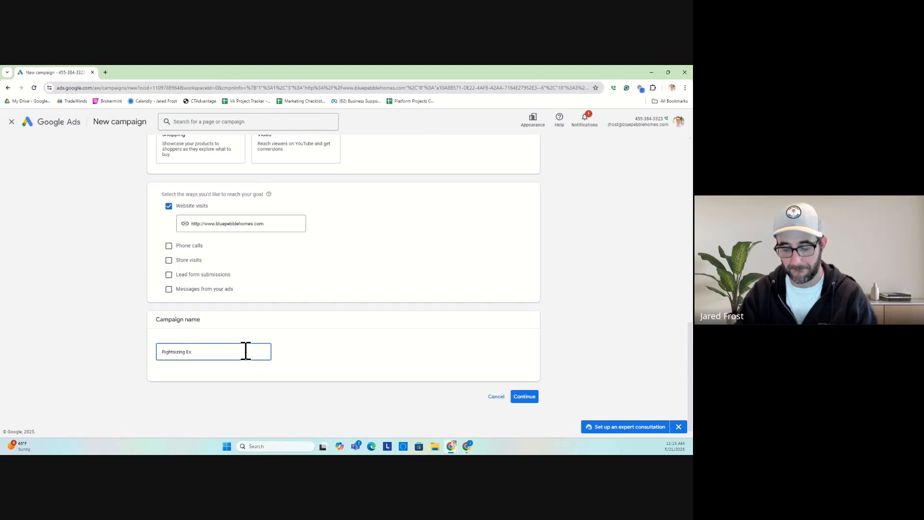
text(zample Ad)
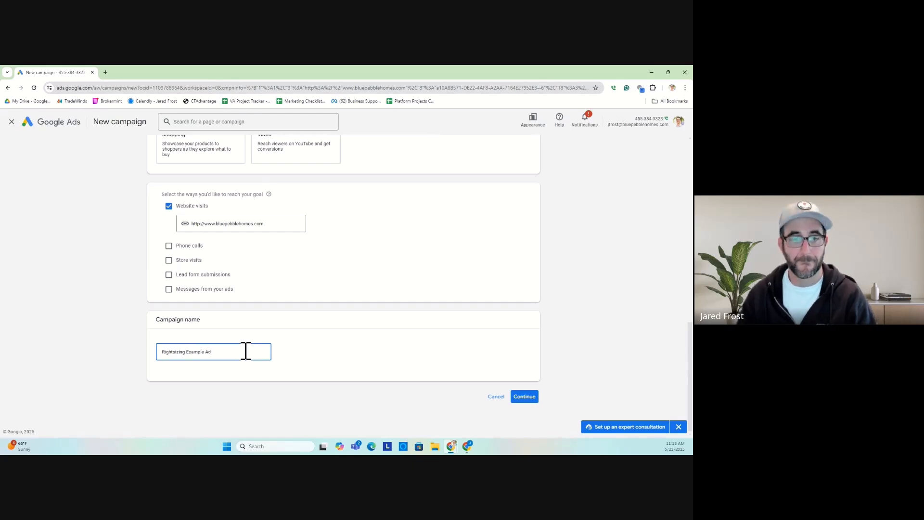
click(381, 355)
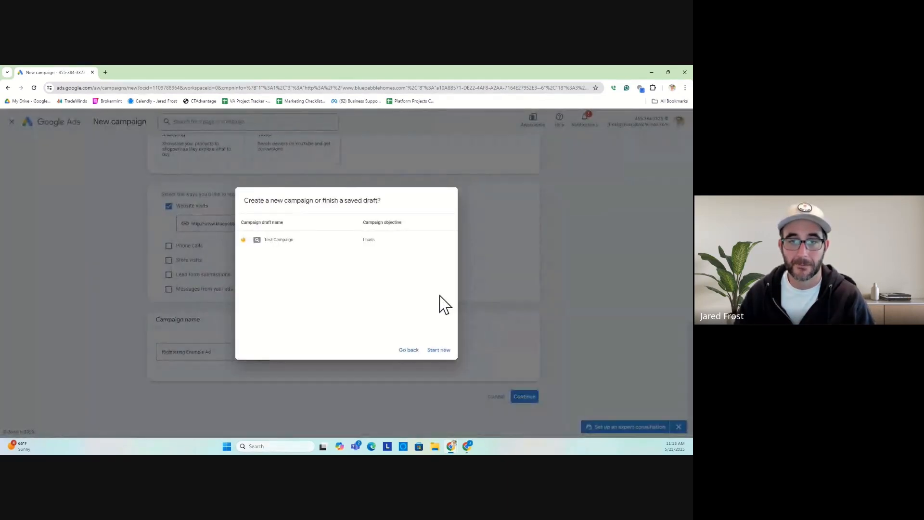
click(444, 351)
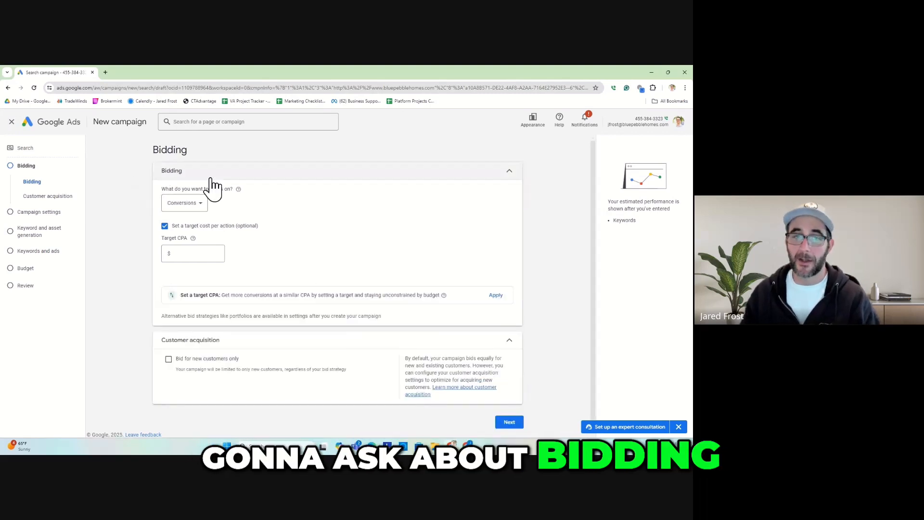
click(193, 206)
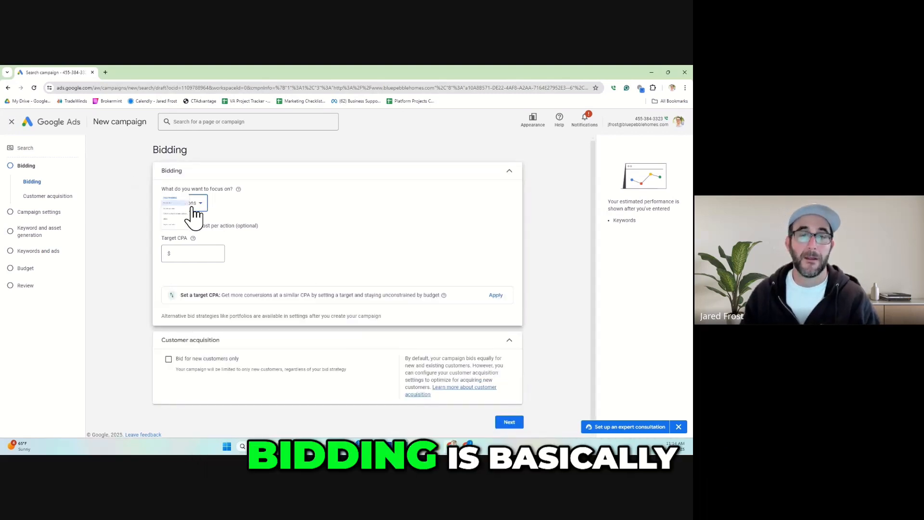
click(287, 258)
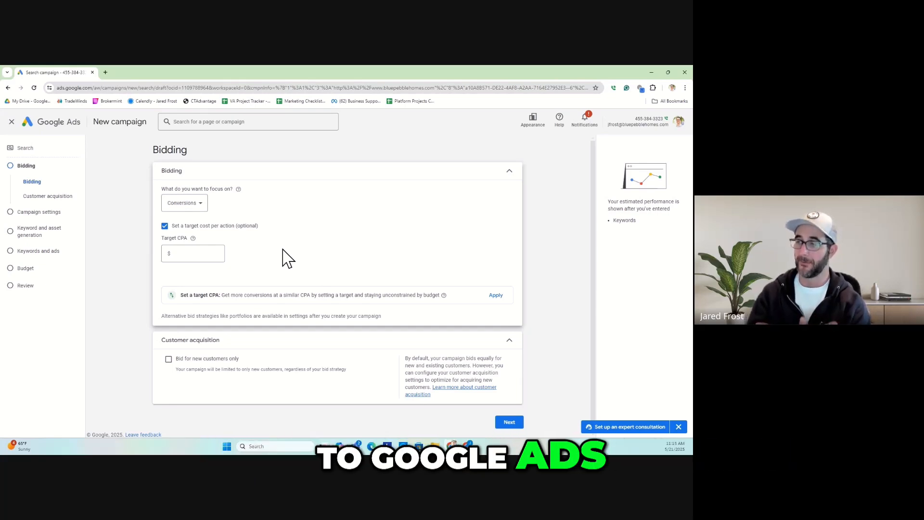
click(282, 250)
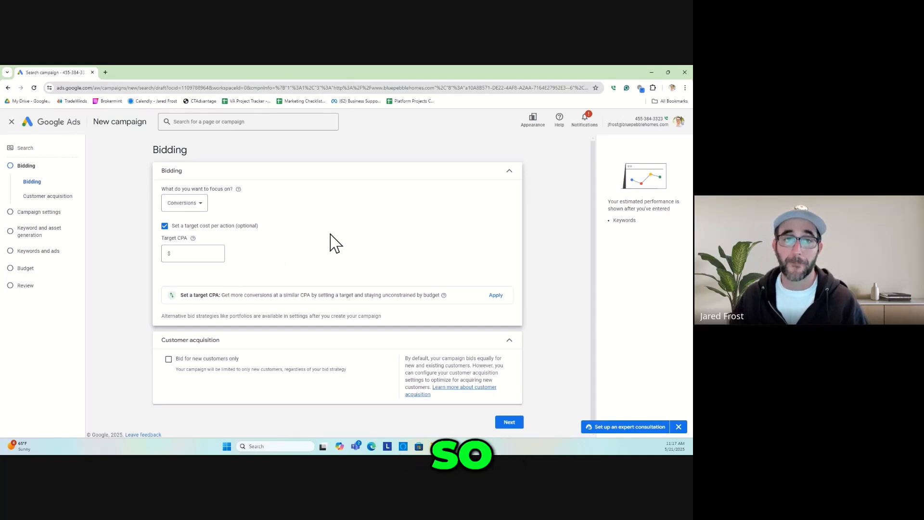
Set the bidding focus to Clicks with a maximum cost-per-click bid limit of $1.00
click(199, 208)
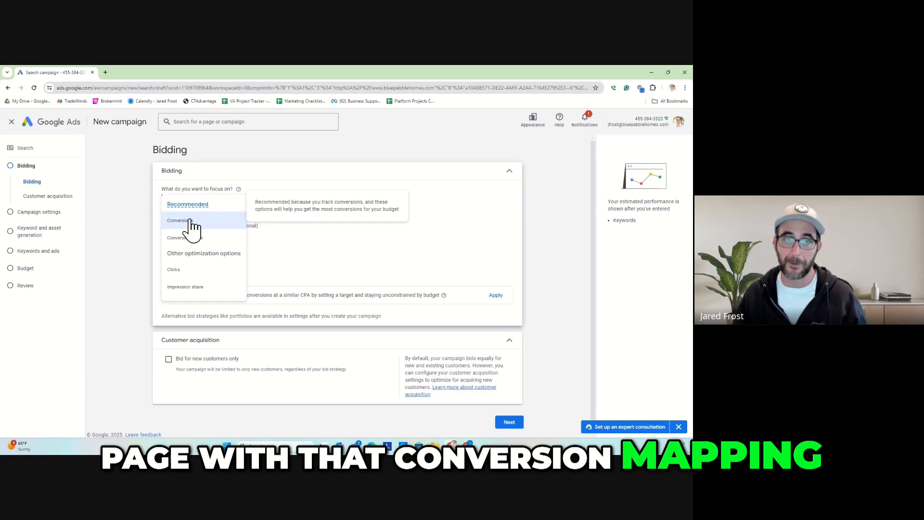
click(191, 272)
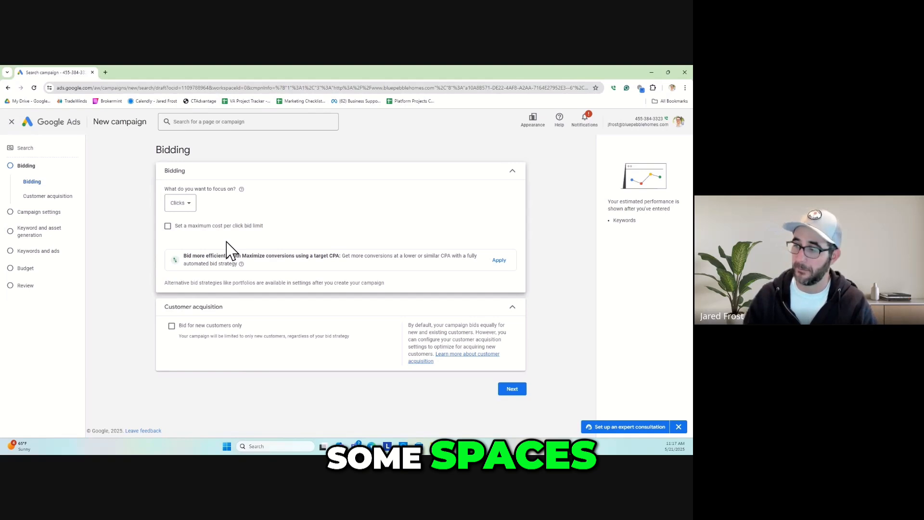
click(167, 225)
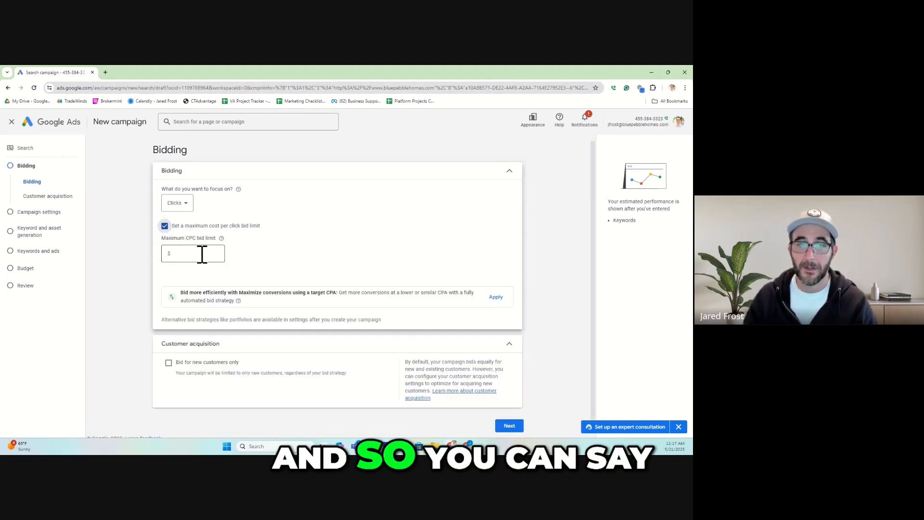
click(202, 254)
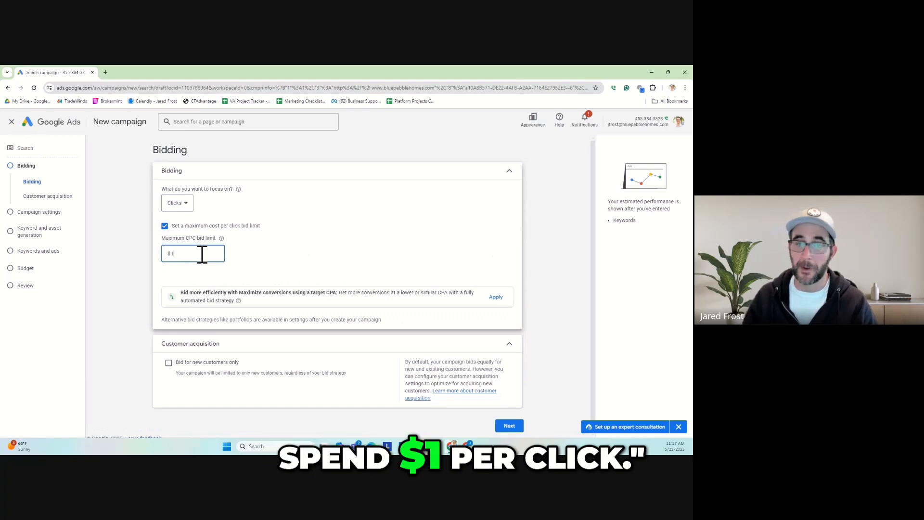
click(320, 260)
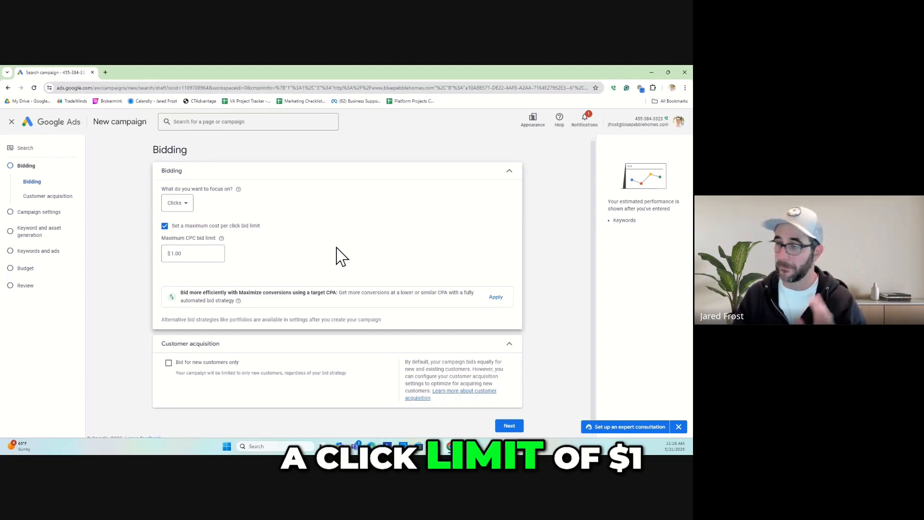
Try bidding for new customers only, clear that option again, and continue to the campaign settings
scroll(341, 256, down, 1)
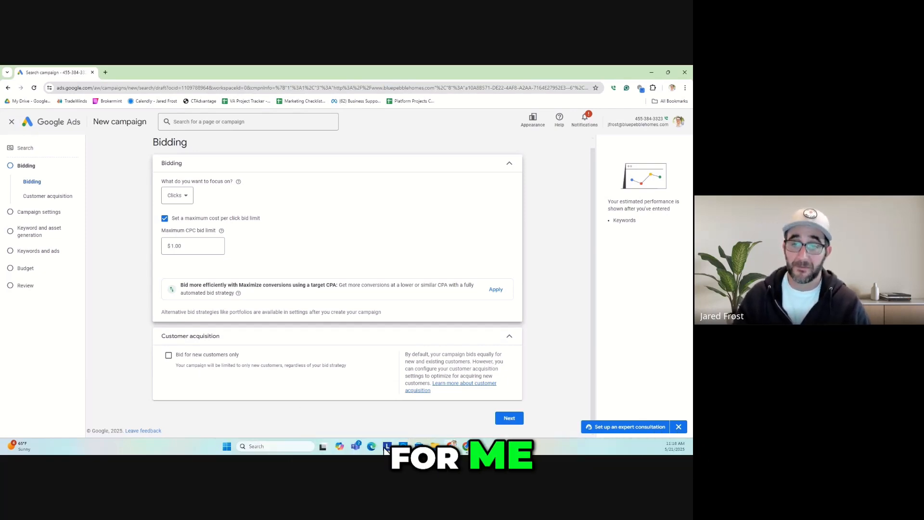
click(169, 355)
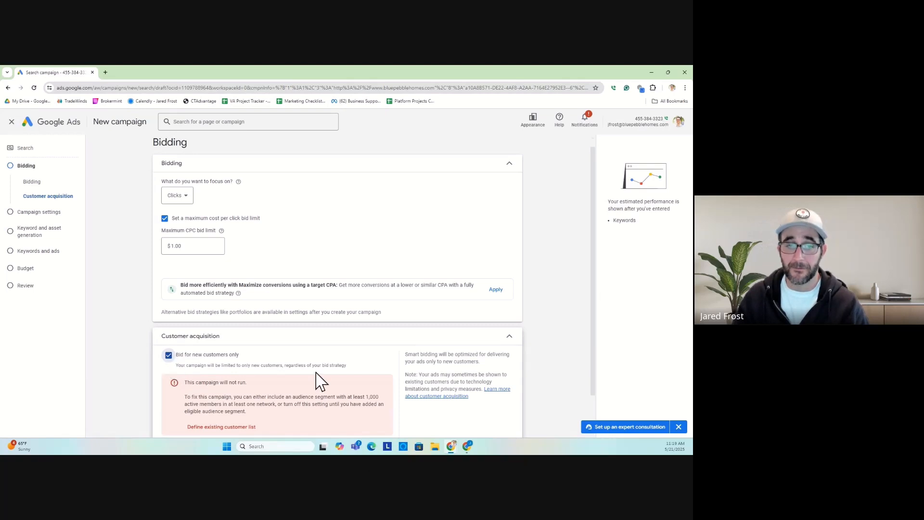
scroll(346, 373, down, 1)
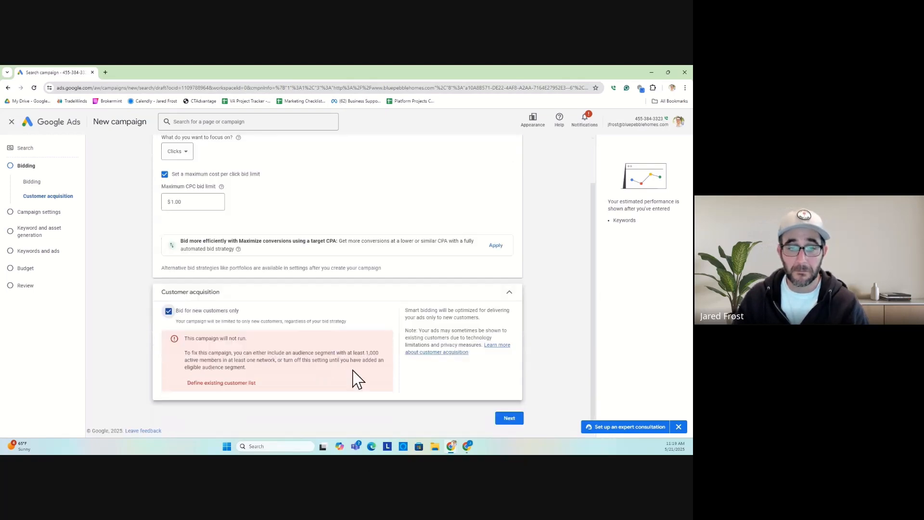
click(208, 312)
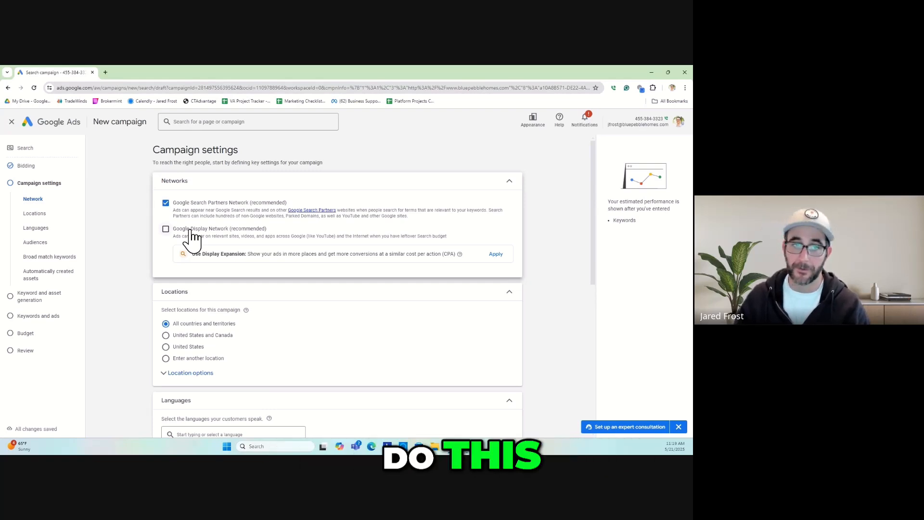
Check Step 3 of the blueprint in Google Docs, and set the Google Ads location option to Presence: People in or regularly in your included locations
scroll(278, 274, down, 2)
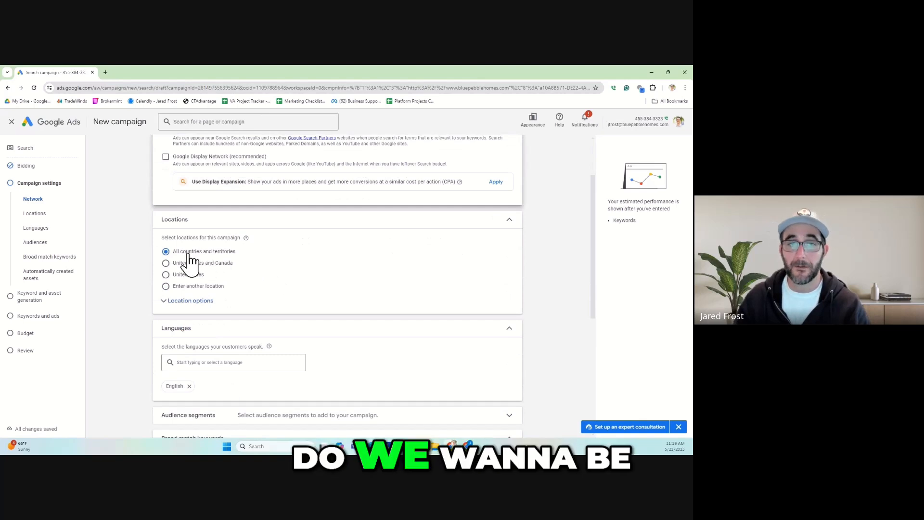
click(179, 303)
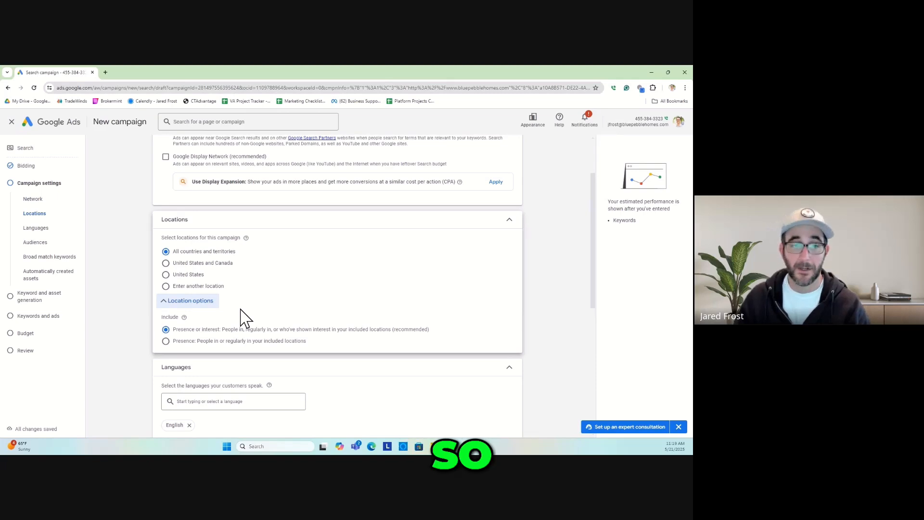
scroll(243, 318, down, 2)
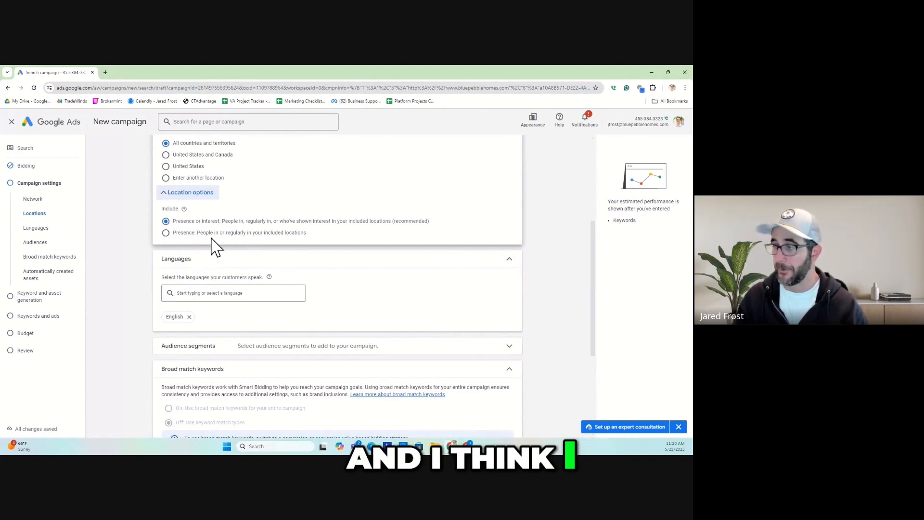
key(alt+Tab)
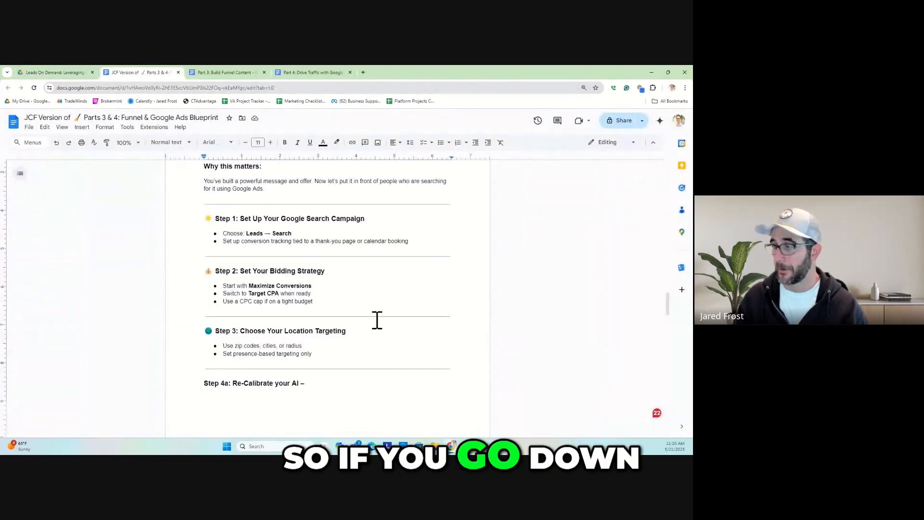
scroll(377, 320, down, 2)
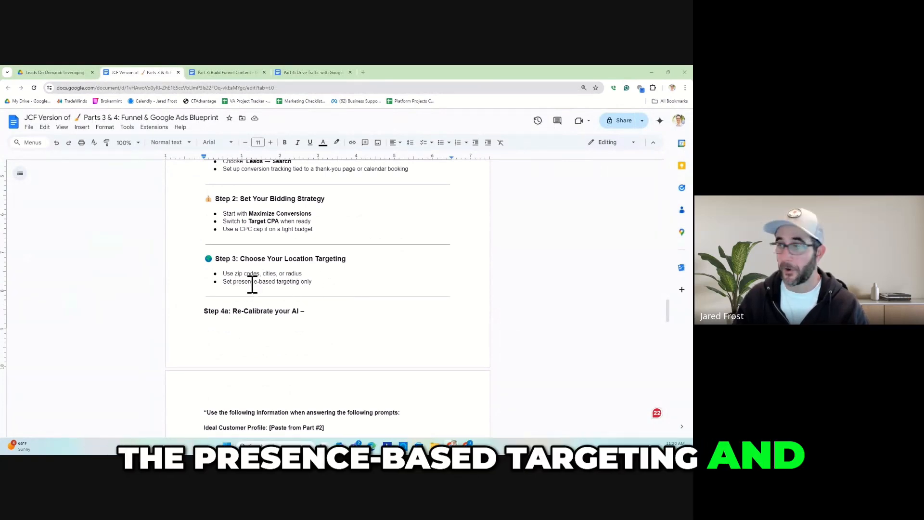
key(alt+Tab)
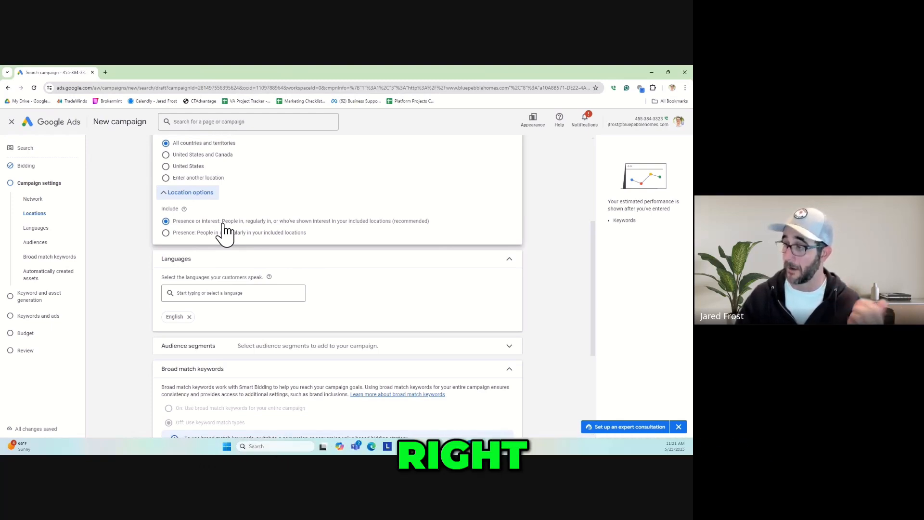
click(166, 233)
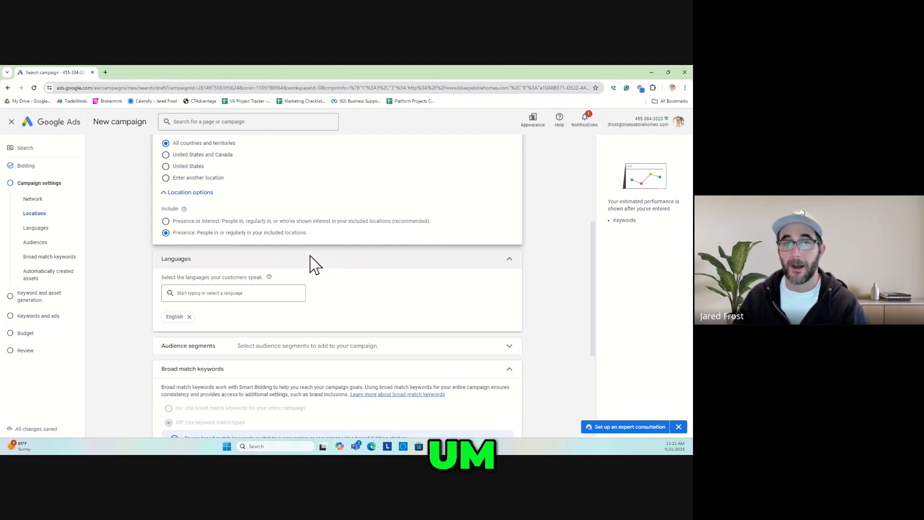
Expand the campaign's audience segments and examine the suggested segments, from Real Estate down to Moving & Relocation
scroll(288, 263, down, 1)
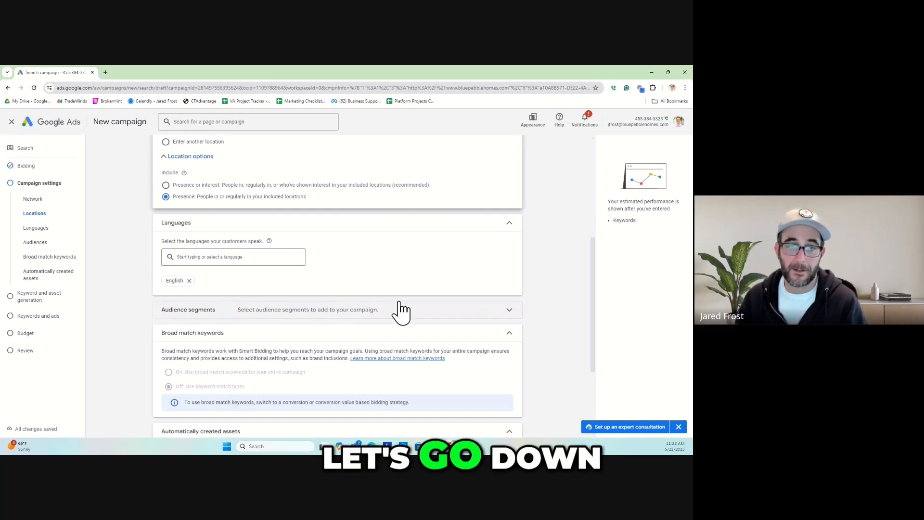
click(438, 309)
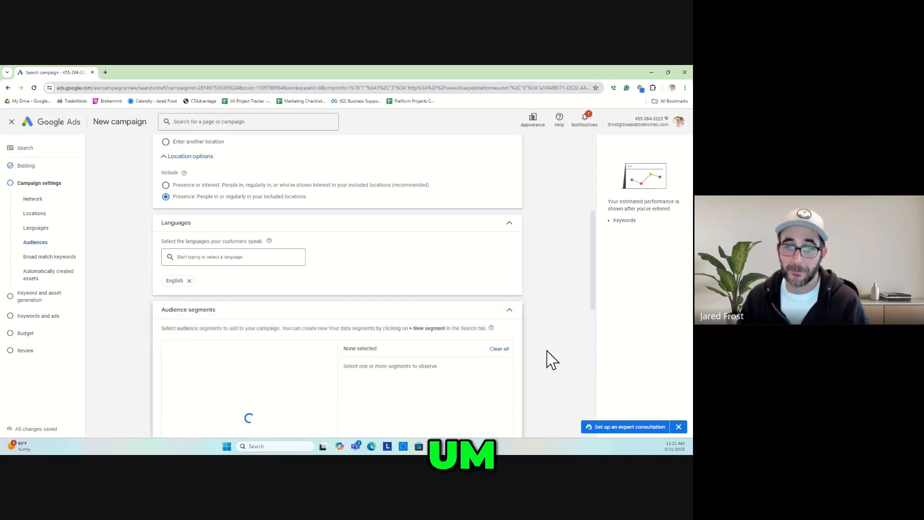
scroll(551, 360, down, 3)
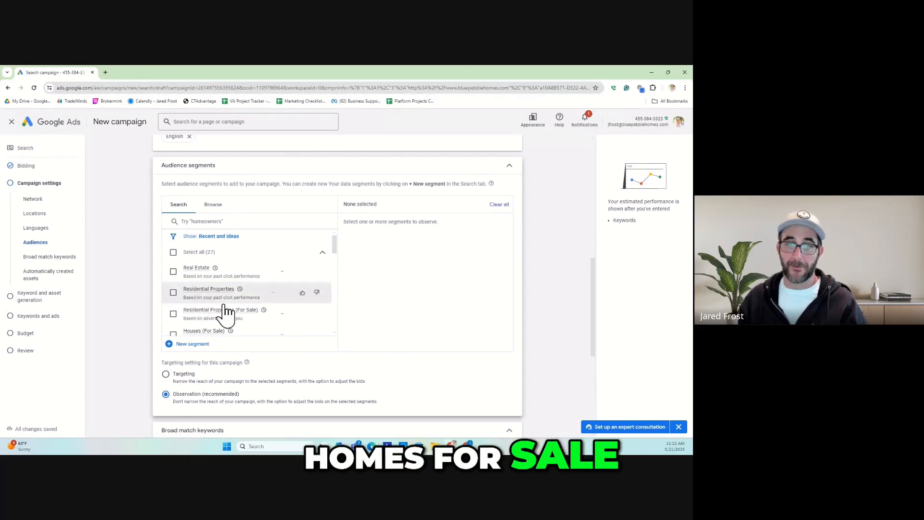
scroll(243, 291, down, 2)
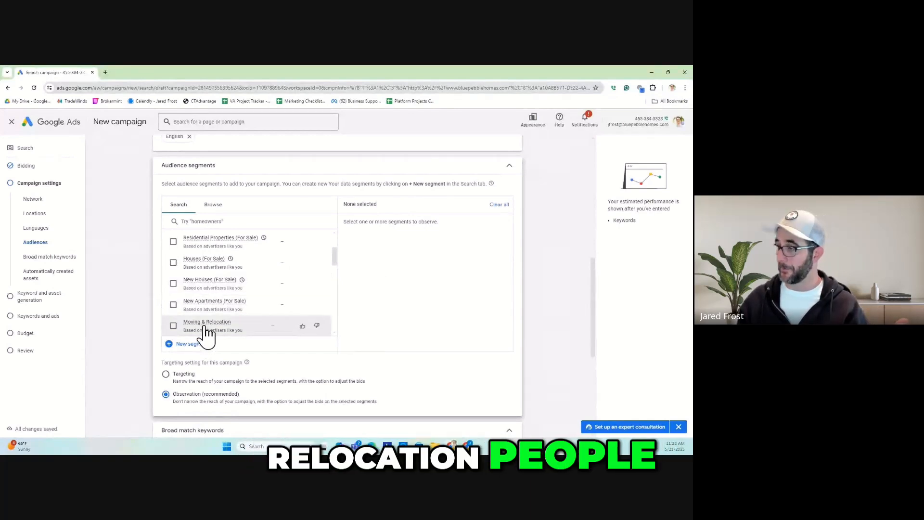
mouse_move(204, 335)
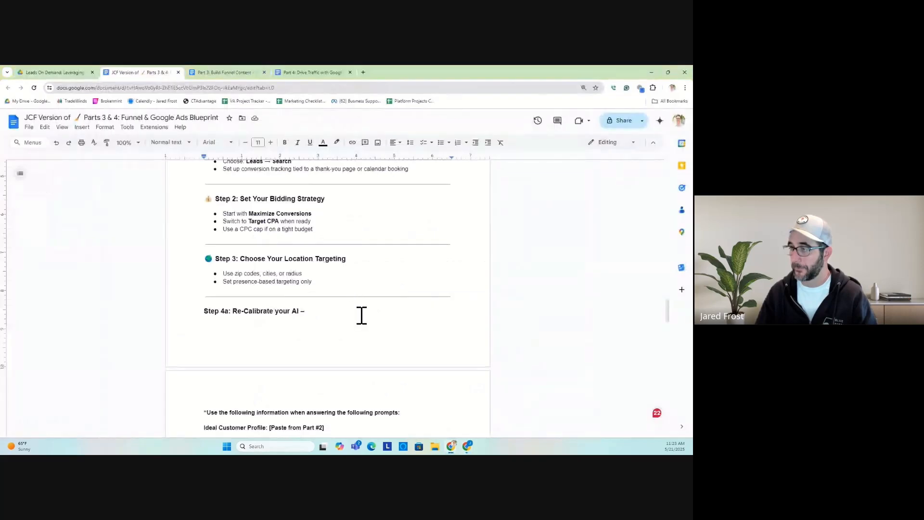
Review Steps 4a and 4b of the blueprint document on recalibrating the AI, keyword match types and keyword generation
scroll(361, 315, down, 4)
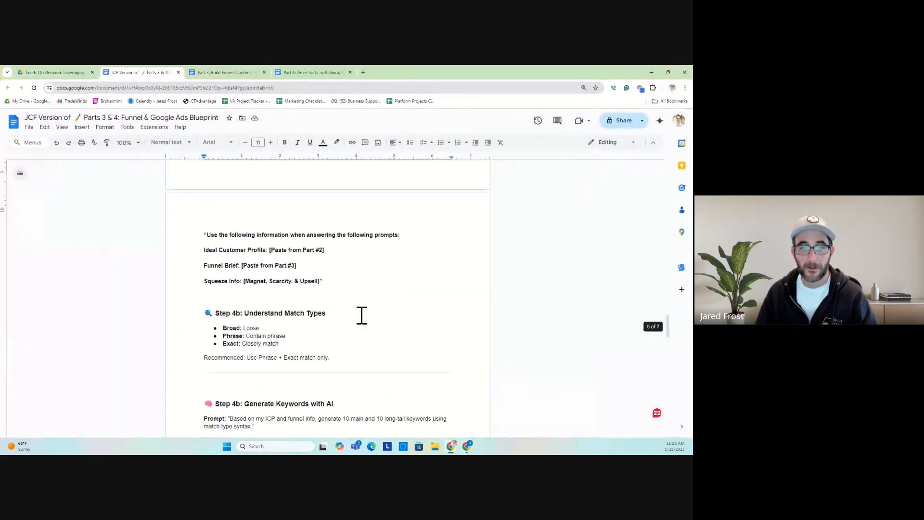
scroll(360, 314, down, 1)
scroll(359, 314, up, 1)
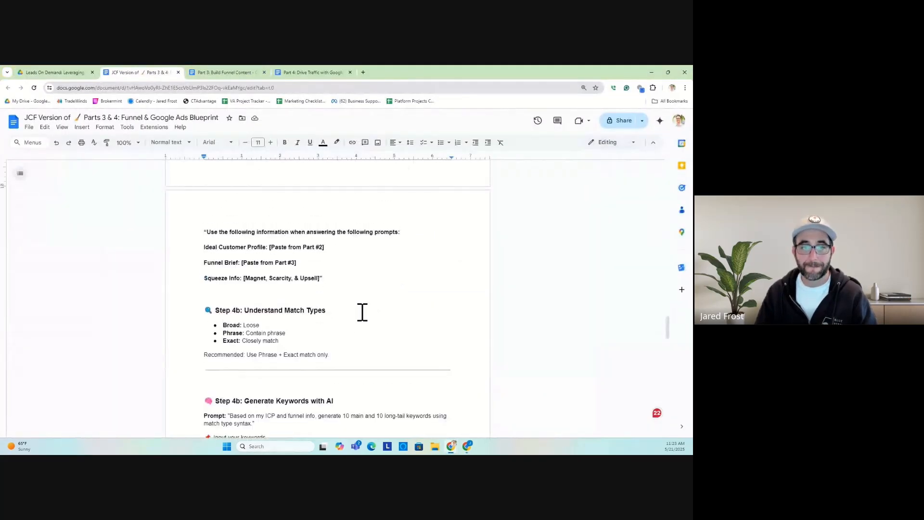
scroll(361, 320, up, 2)
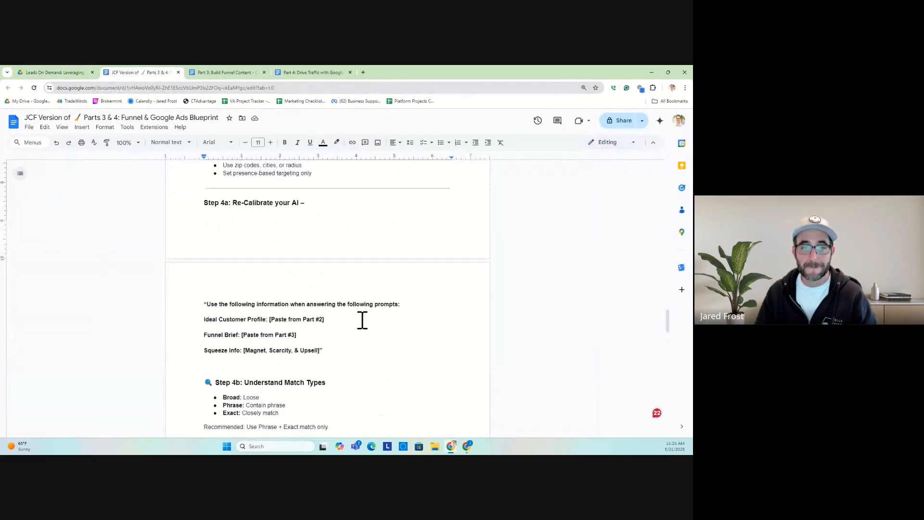
Copy the Step 4a opening line "Use the following information when answering the following prompts:" from the blueprint into a new ChatGPT message
scroll(362, 320, down, 3)
scroll(361, 320, up, 3)
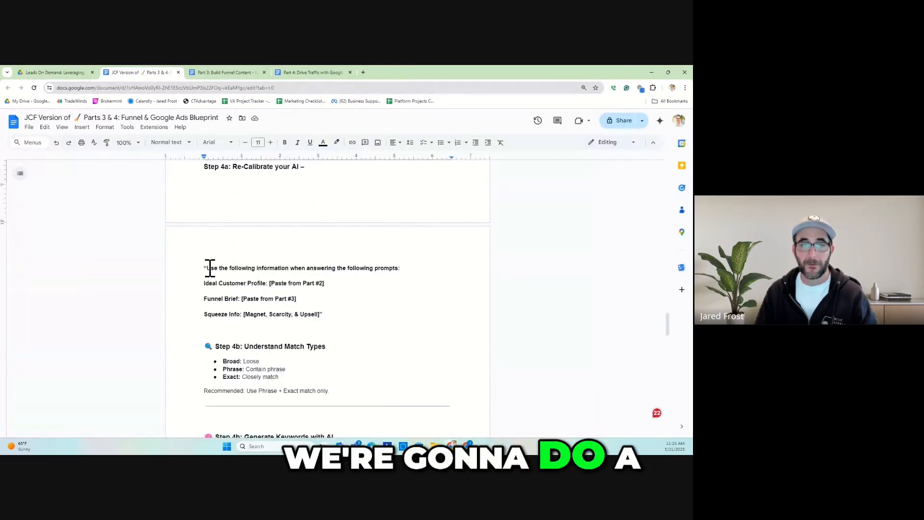
drag(205, 268, 400, 268)
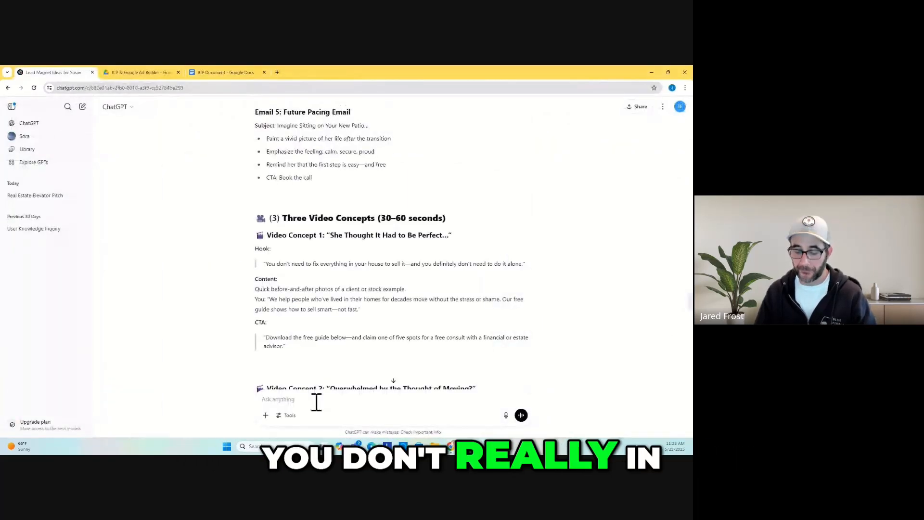
text(Use the following information when answering the following prompts:)
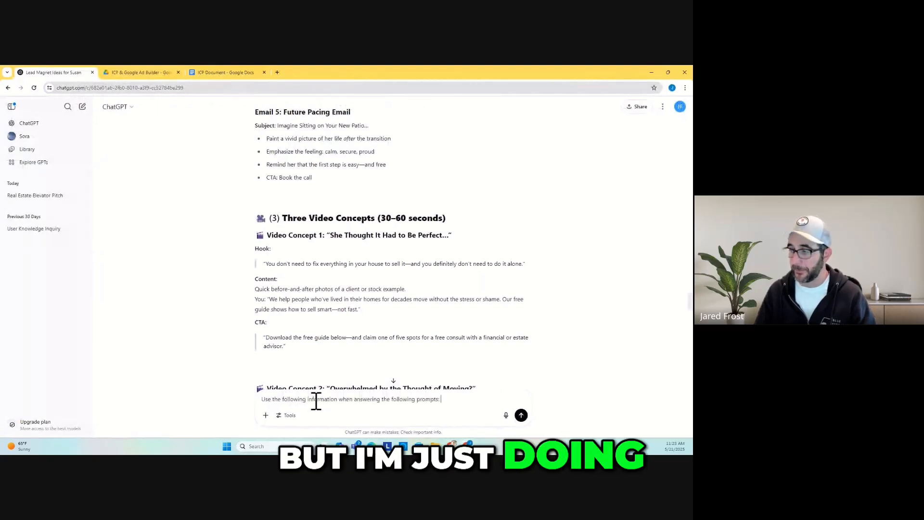
Copy the entire Ideal Customer Profile, including its heading, from the ICP Document and paste it into the ChatGPT message draft
click(208, 73)
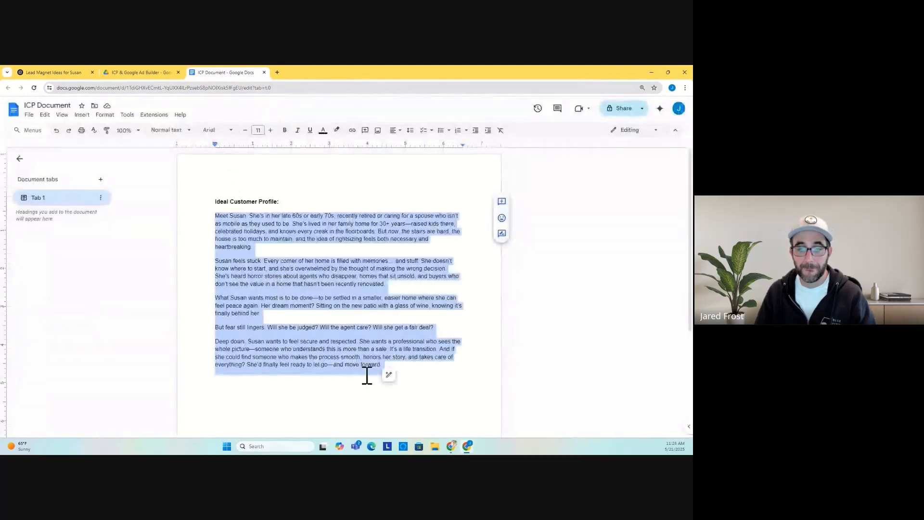
click(401, 369)
drag(401, 369, 204, 200)
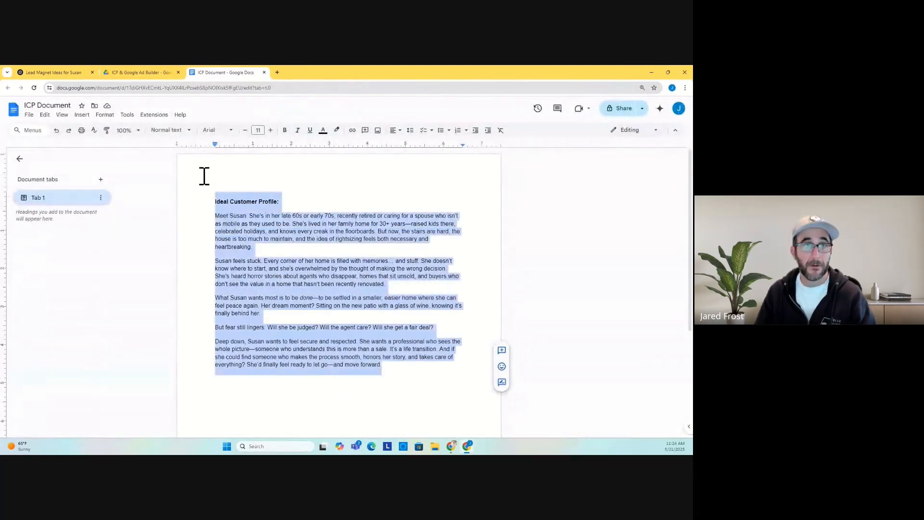
click(61, 73)
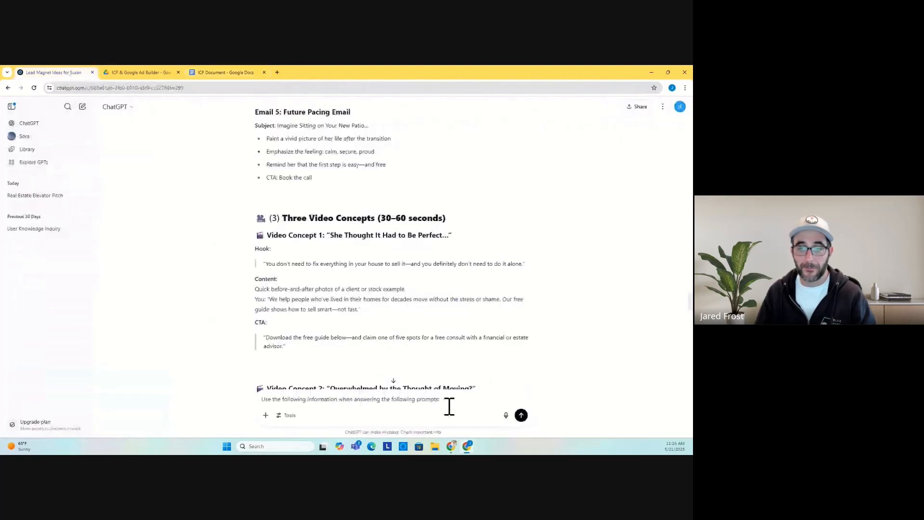
key(ctrl+v)
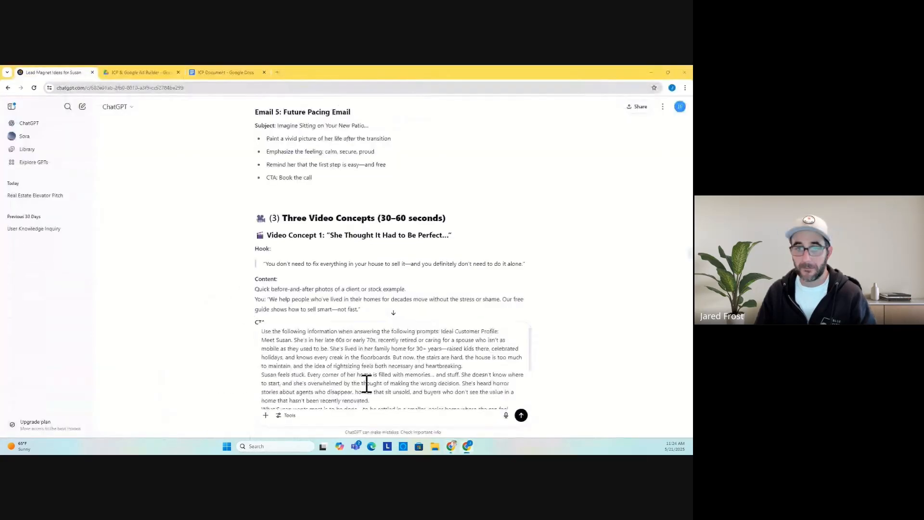
Add the label "Funnel Brief:" at the end of the ChatGPT message draft
scroll(366, 384, down, 3)
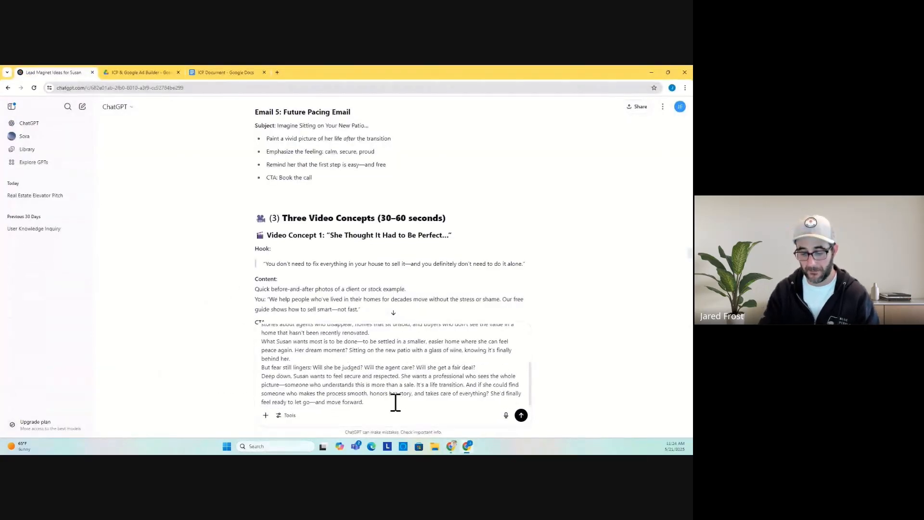
text(Funnel Brie)
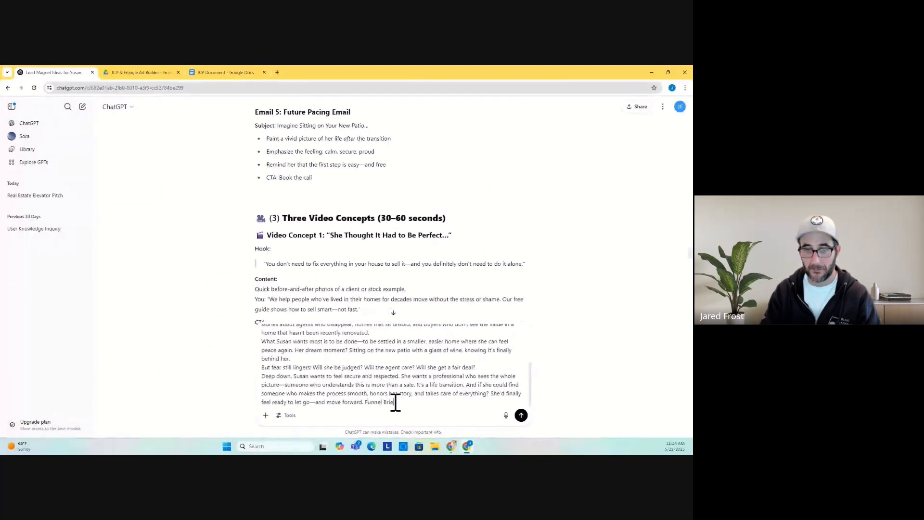
text(f:)
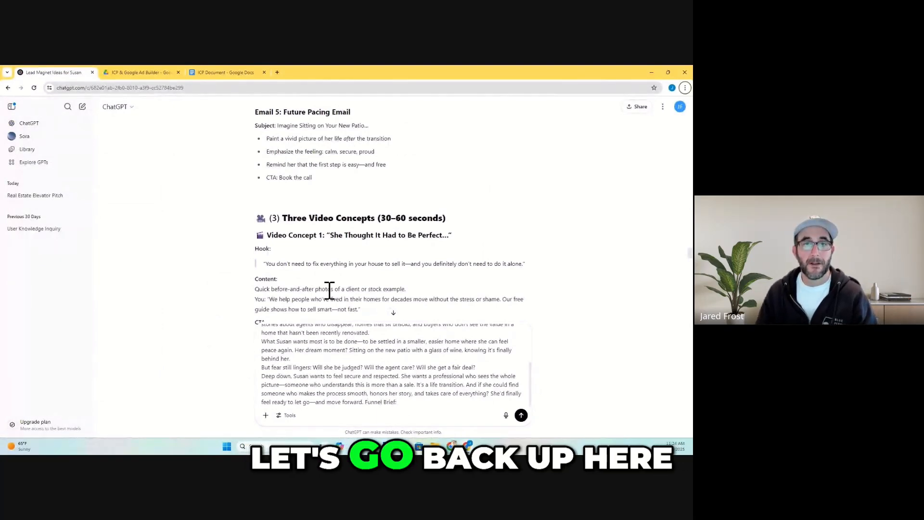
Look back through the ChatGPT replies and Part 3 of the blueprint in Google Docs for the funnel brief content
scroll(326, 293, up, 6)
scroll(329, 287, up, 15)
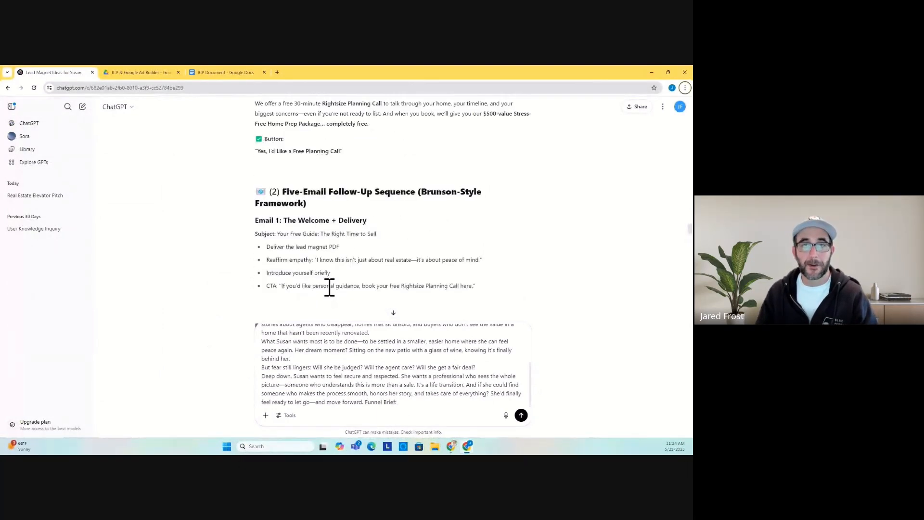
scroll(339, 226, up, 20)
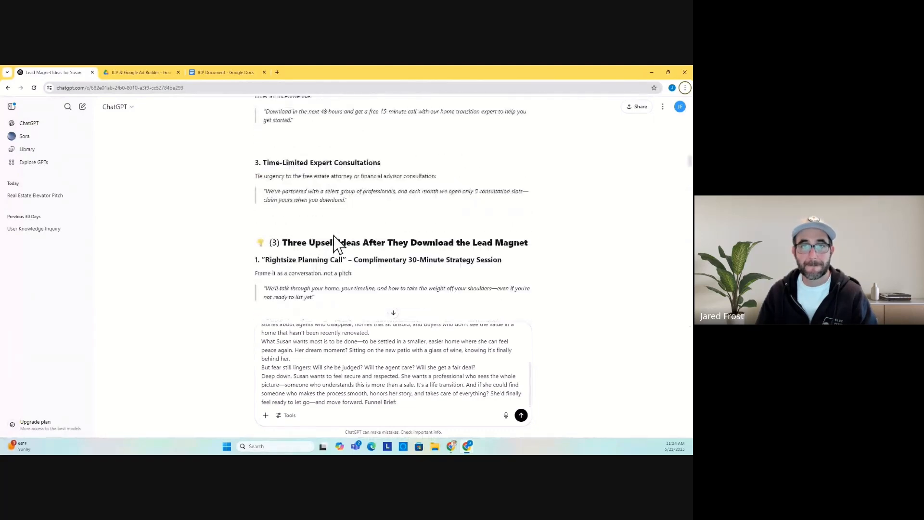
scroll(336, 244, up, 3)
scroll(336, 244, down, 3)
scroll(346, 246, down, 4)
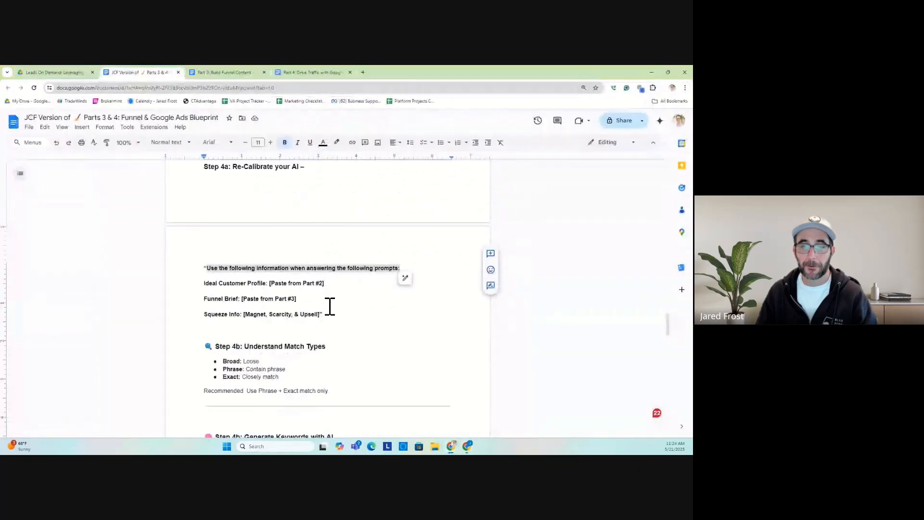
scroll(330, 306, up, 15)
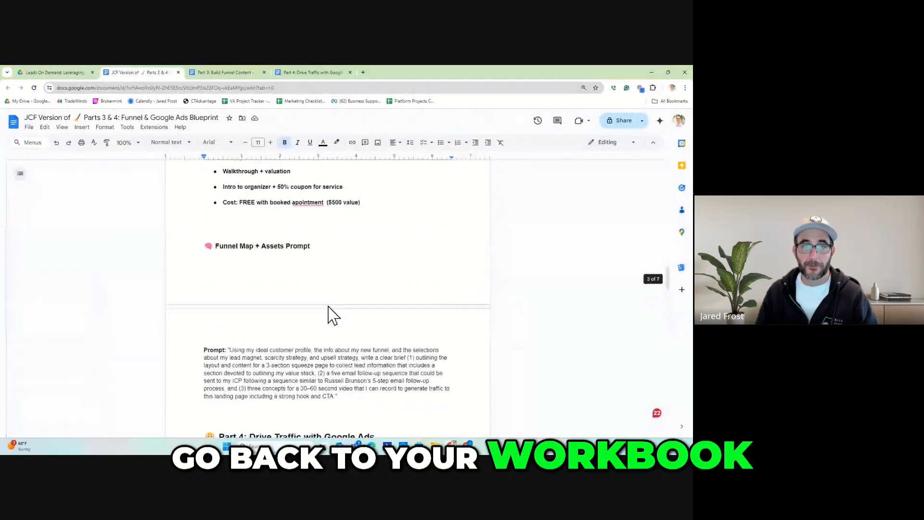
scroll(329, 307, up, 10)
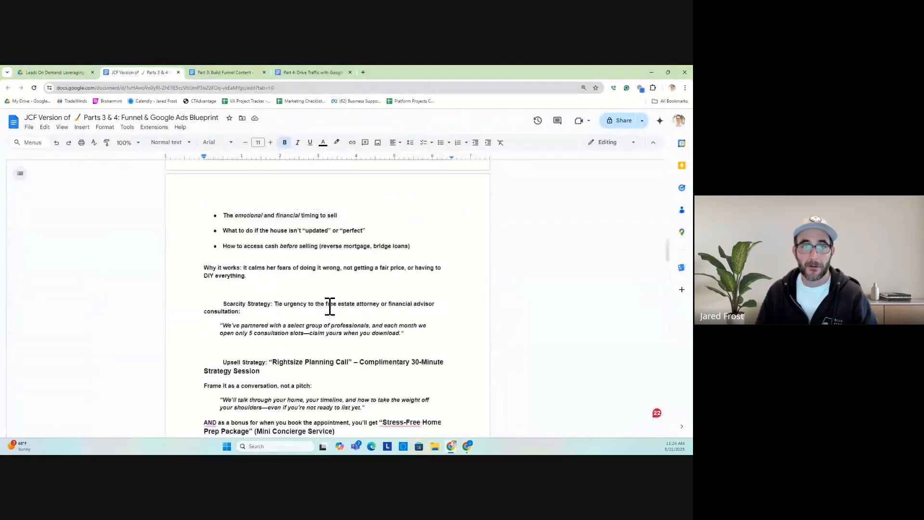
scroll(330, 306, up, 5)
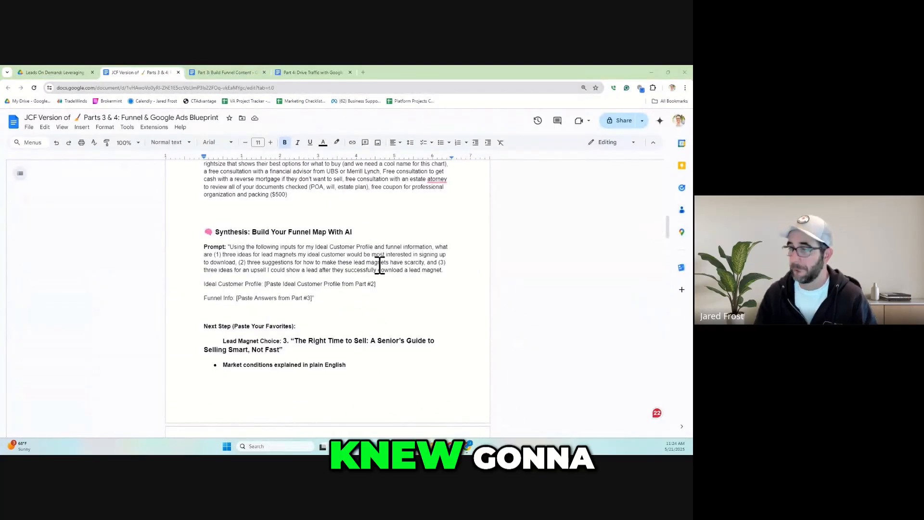
Examine the earlier ChatGPT conversation from the funnel answers through the lead magnet, scarcity and upsell ideas
key(alt+Tab)
scroll(356, 267, up, 10)
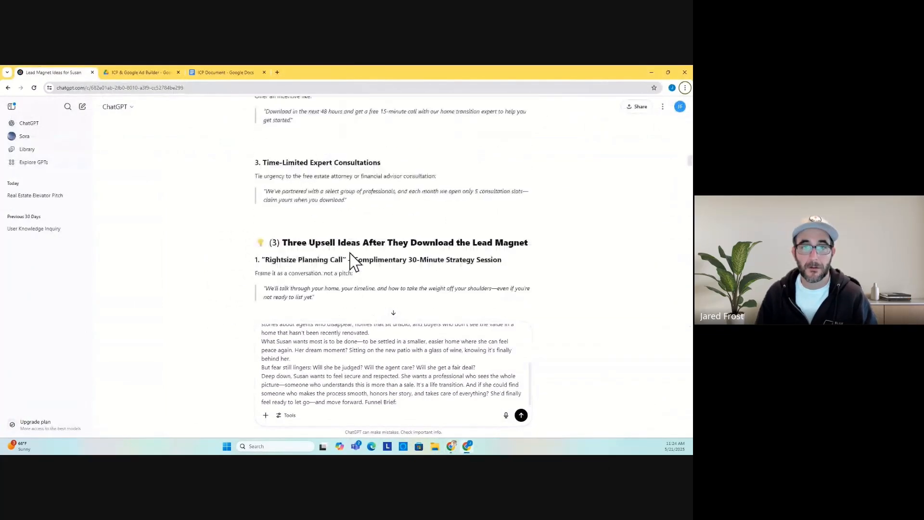
scroll(355, 260, up, 15)
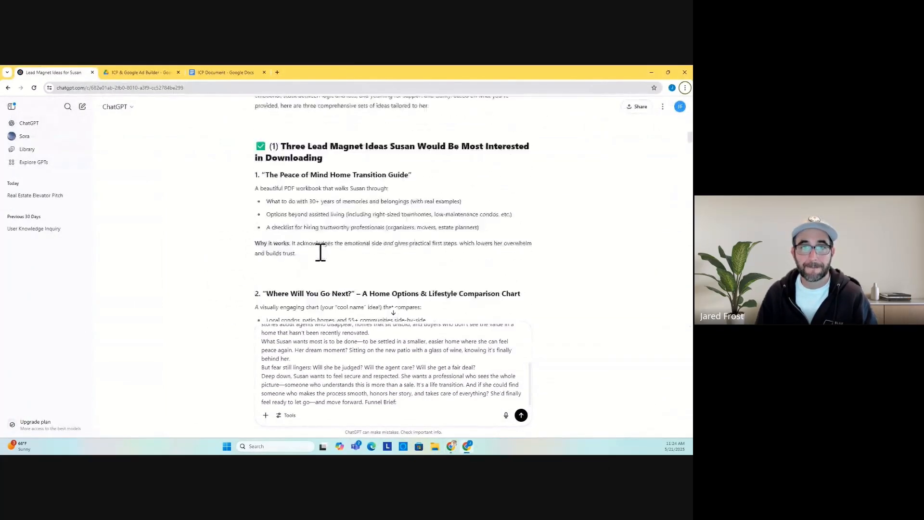
scroll(354, 203, up, 5)
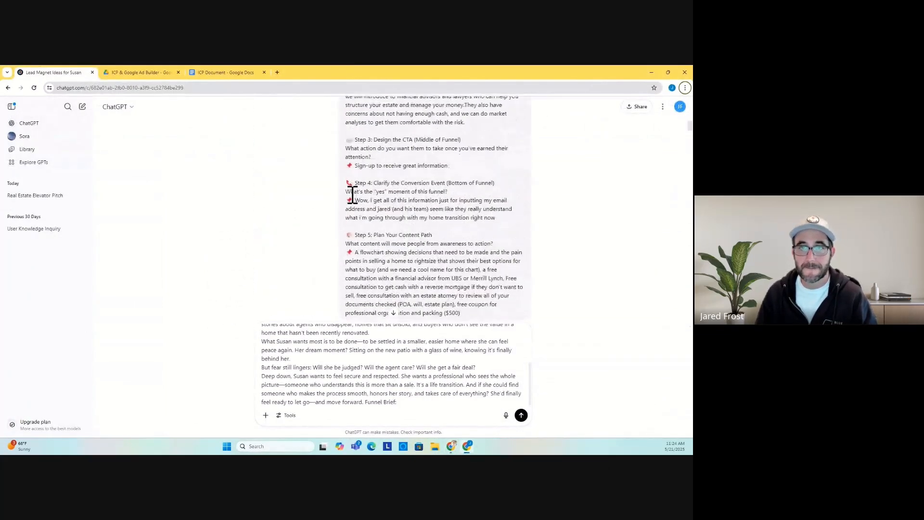
scroll(353, 195, down, 6)
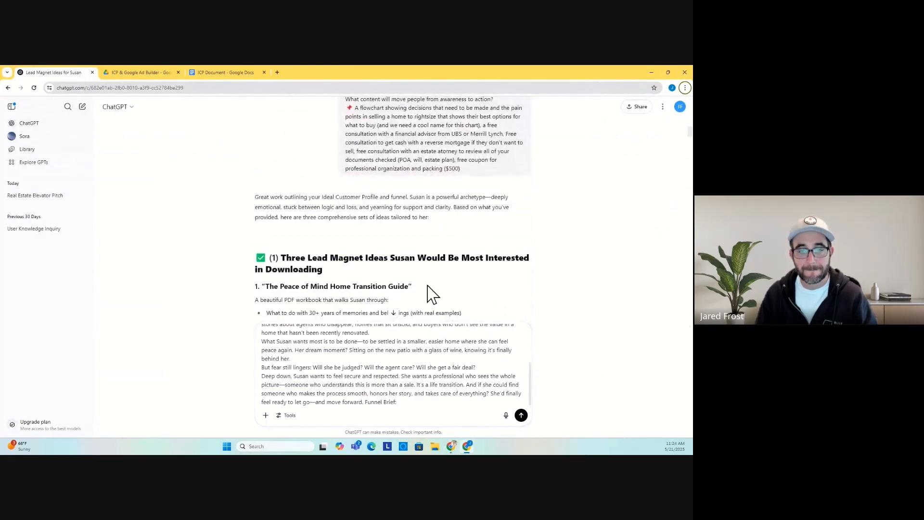
scroll(429, 289, down, 4)
scroll(430, 279, down, 12)
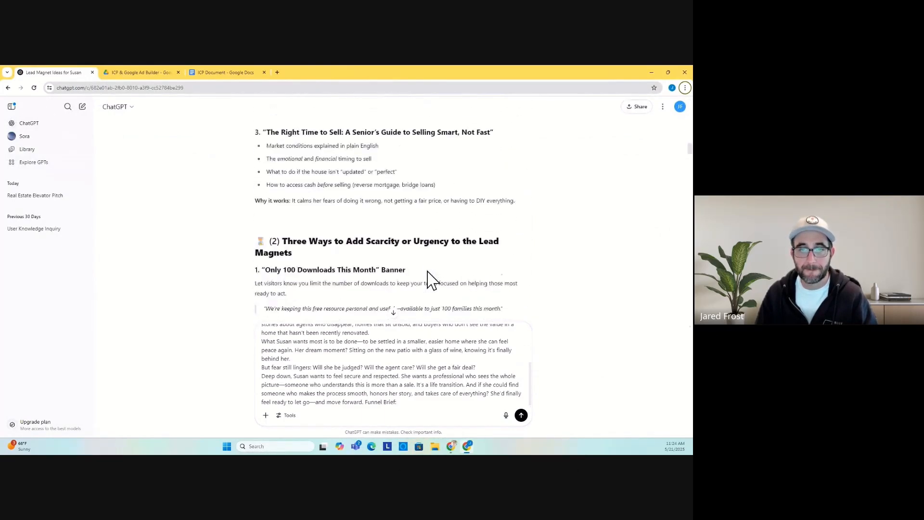
scroll(430, 279, down, 4)
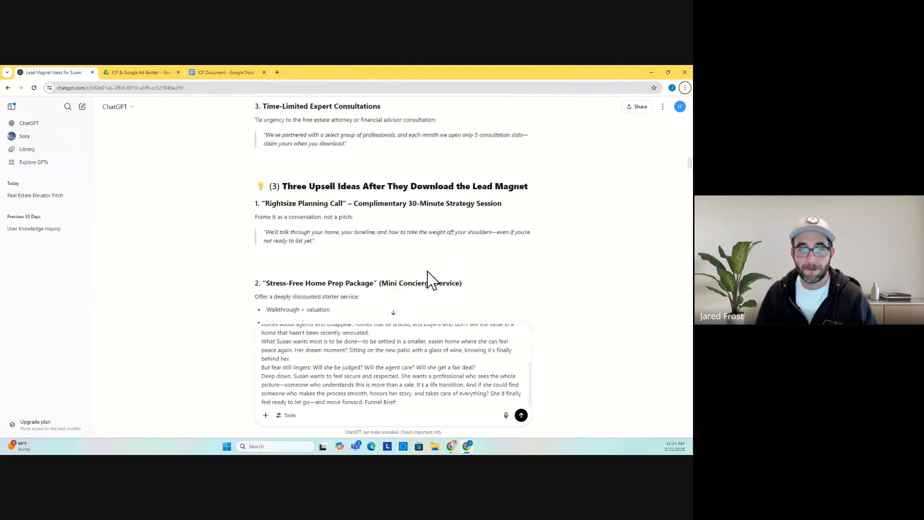
scroll(429, 279, down, 3)
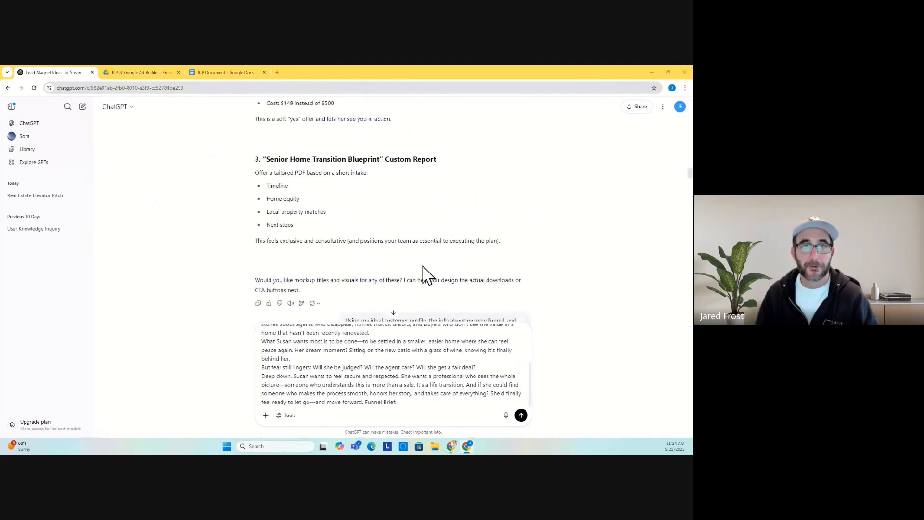
In the Google Docs blueprint, copy the chosen lead magnet, scarcity strategy and upsell strategy, from Lead Magnet Choice through the $500 value line
key(alt+Tab)
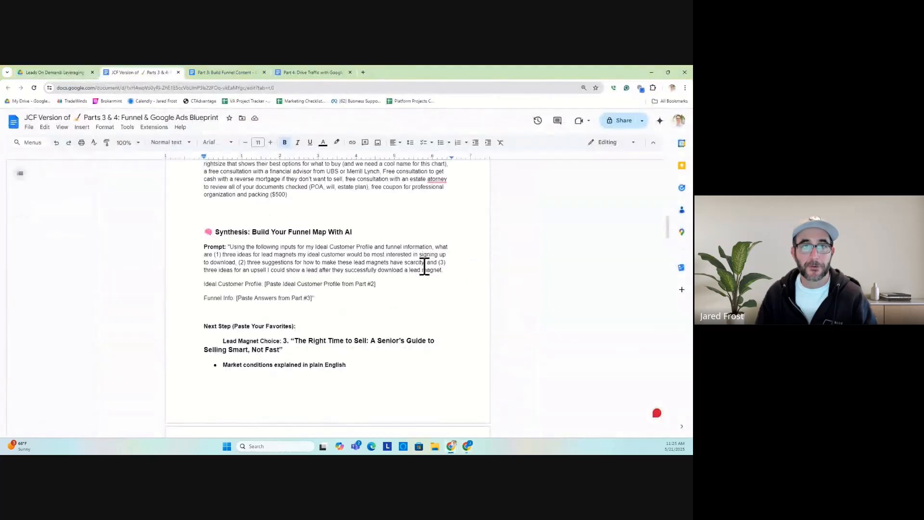
key(alt+Tab)
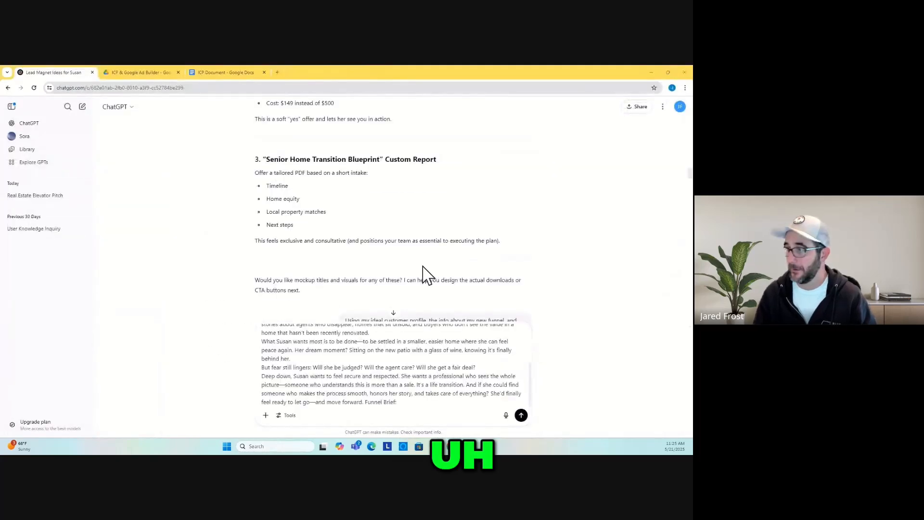
key(alt+Tab)
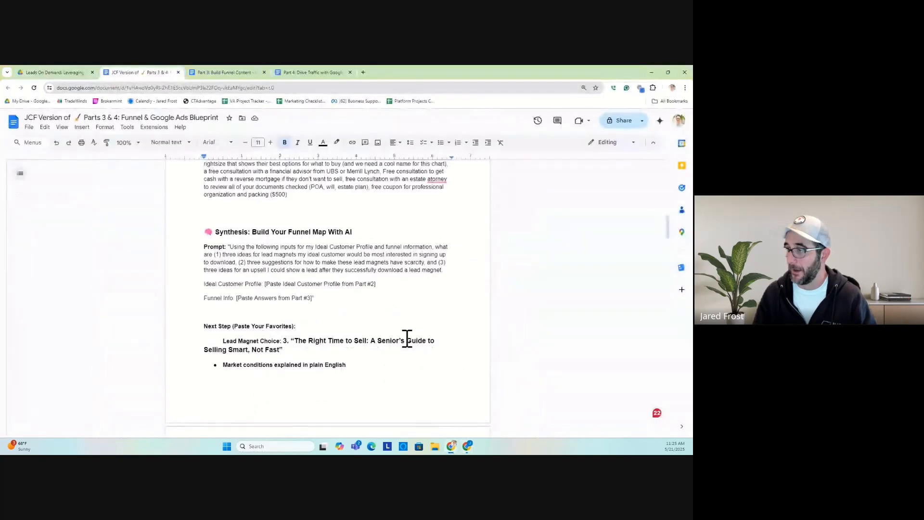
scroll(384, 365, down, 3)
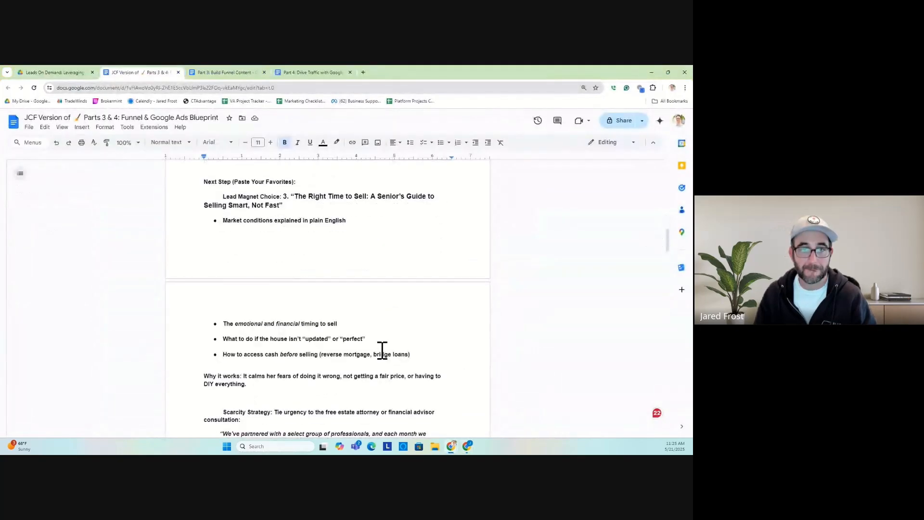
scroll(383, 350, down, 4)
scroll(383, 350, down, 5)
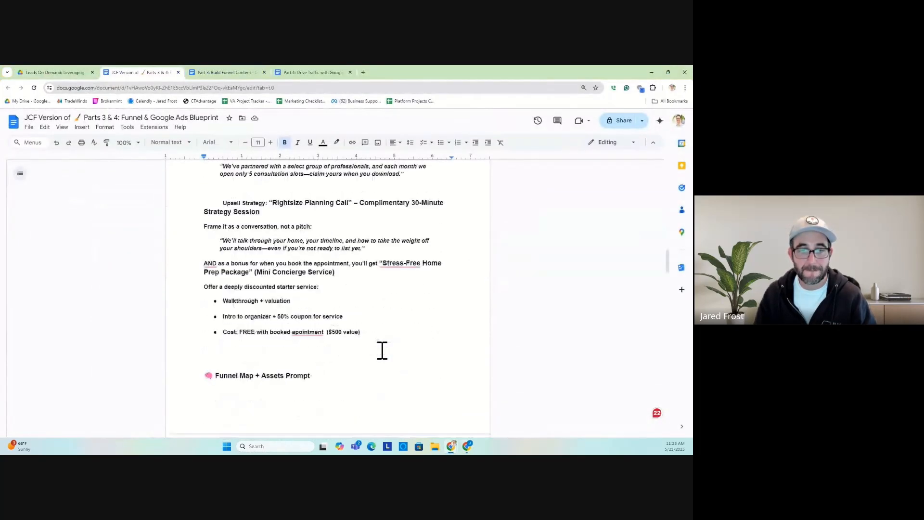
scroll(383, 350, down, 1)
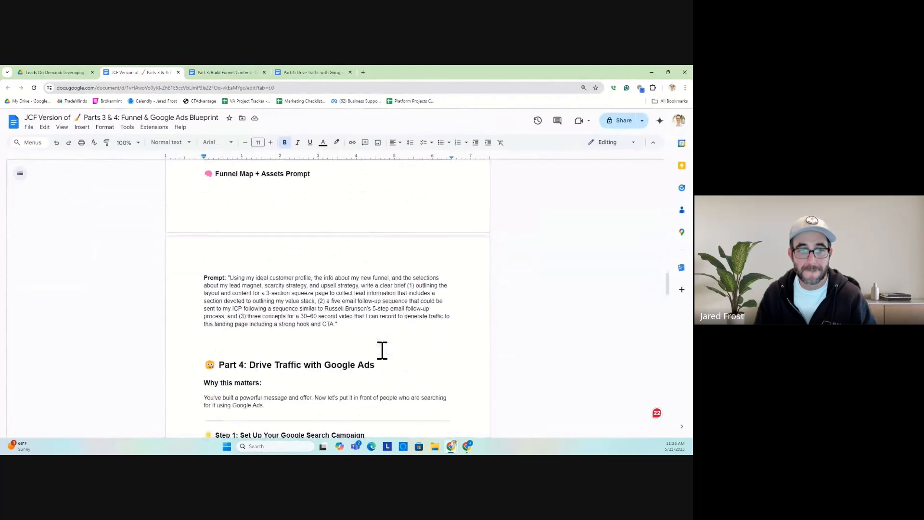
scroll(382, 350, down, 7)
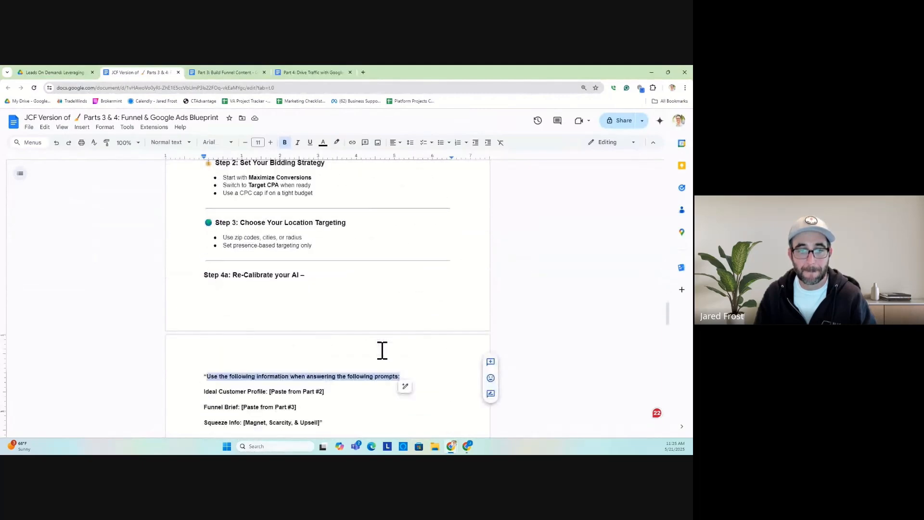
scroll(382, 349, up, 7)
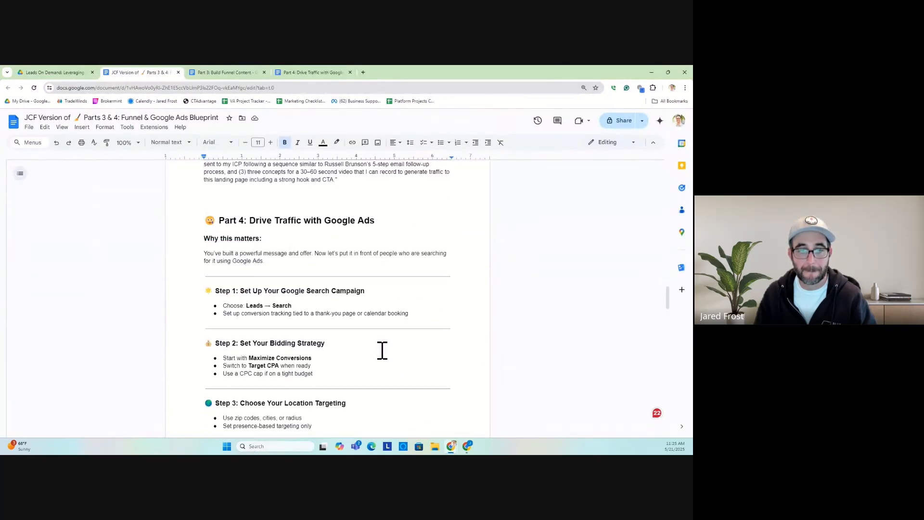
scroll(340, 324, up, 5)
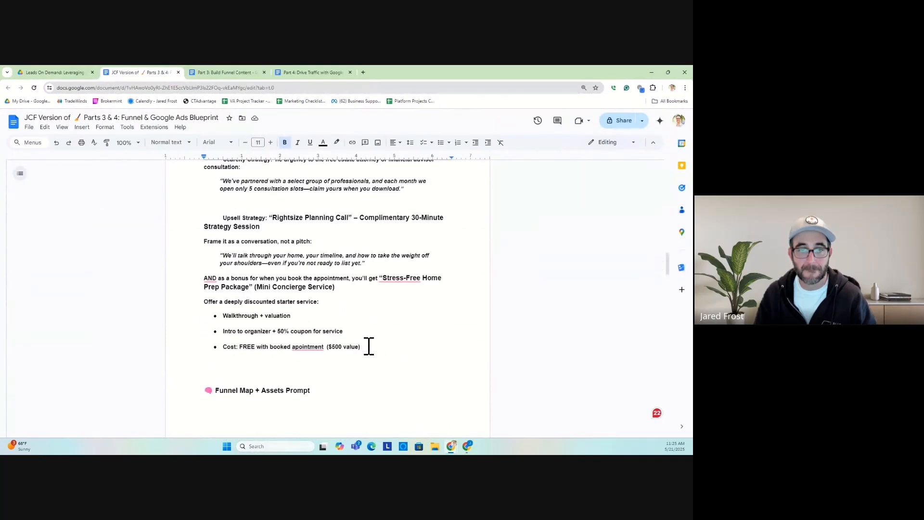
drag(363, 348, 225, 267)
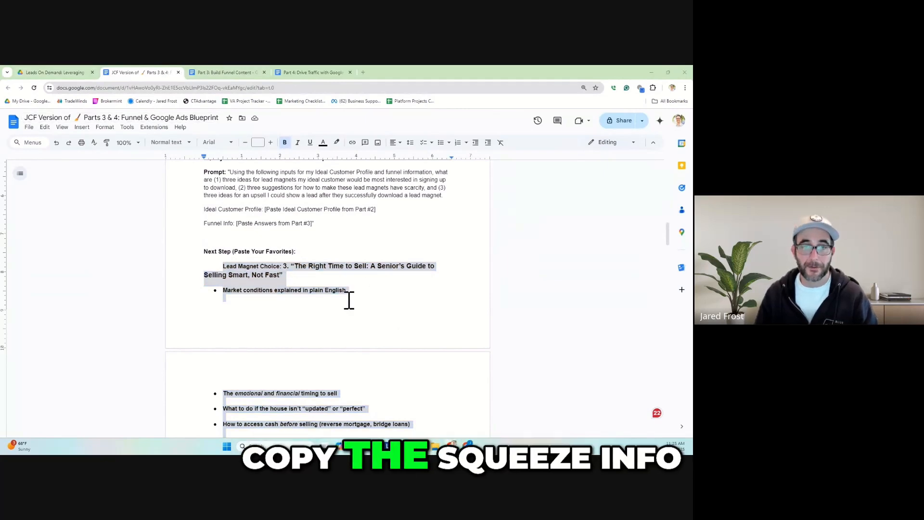
In the ChatGPT draft, replace "Funnel Brief:" with "Squeeze Info:" plus the copied lead magnet, scarcity and upsell choices, ending with "and Funnel brief:"
key(alt+Tab)
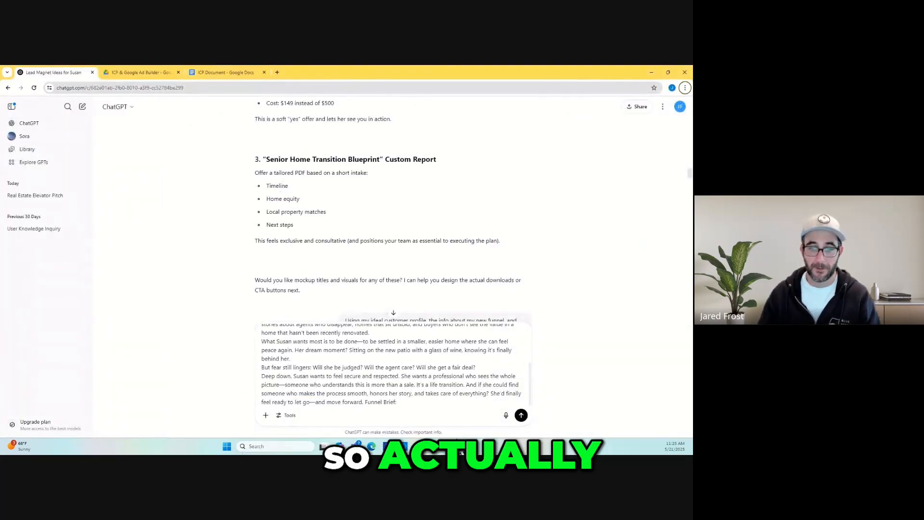
drag(365, 402, 404, 410)
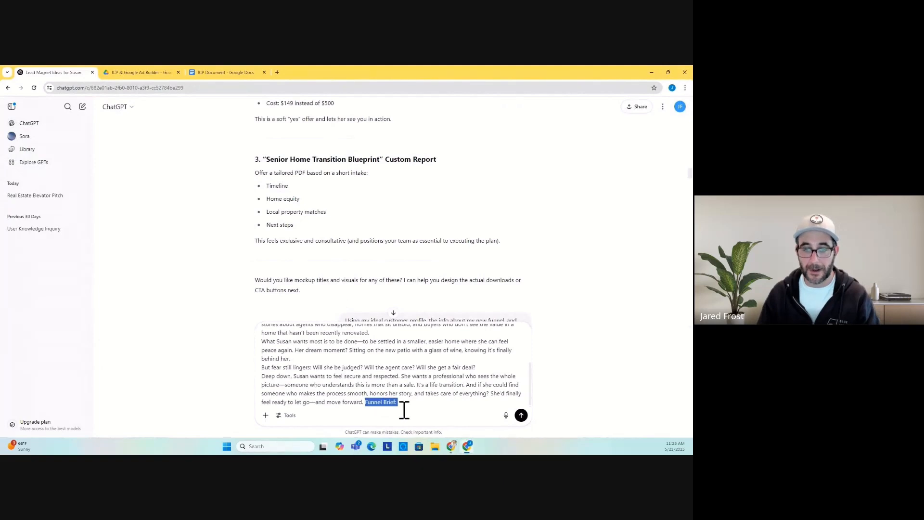
text(Sq)
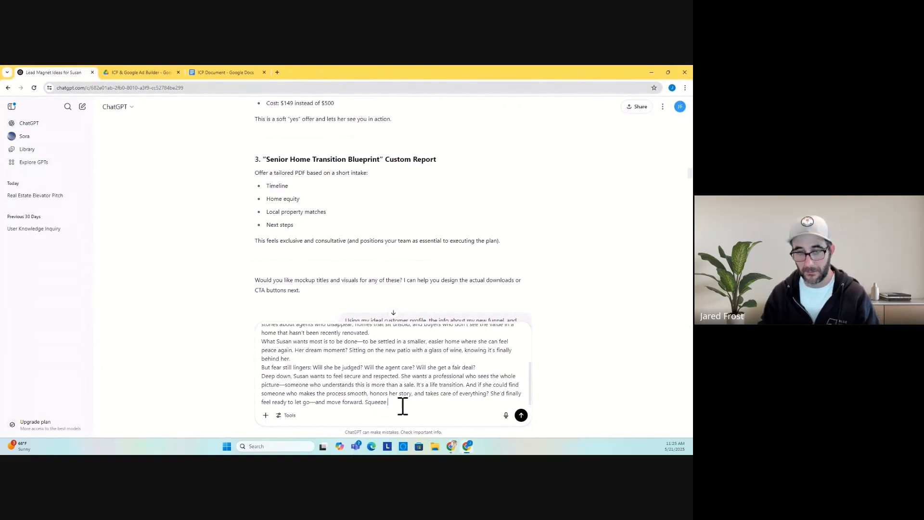
text(ueeze Info:)
scroll(402, 406, up, 10)
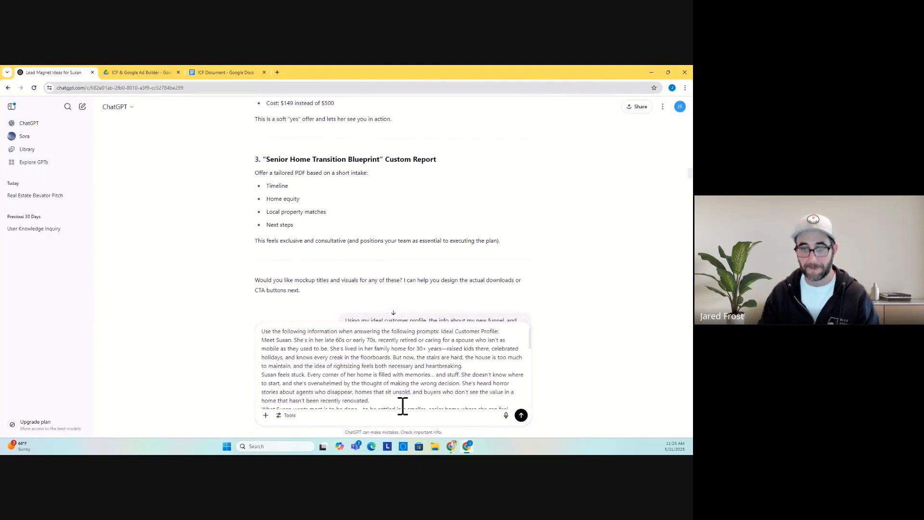
scroll(402, 406, down, 1)
scroll(400, 406, down, 10)
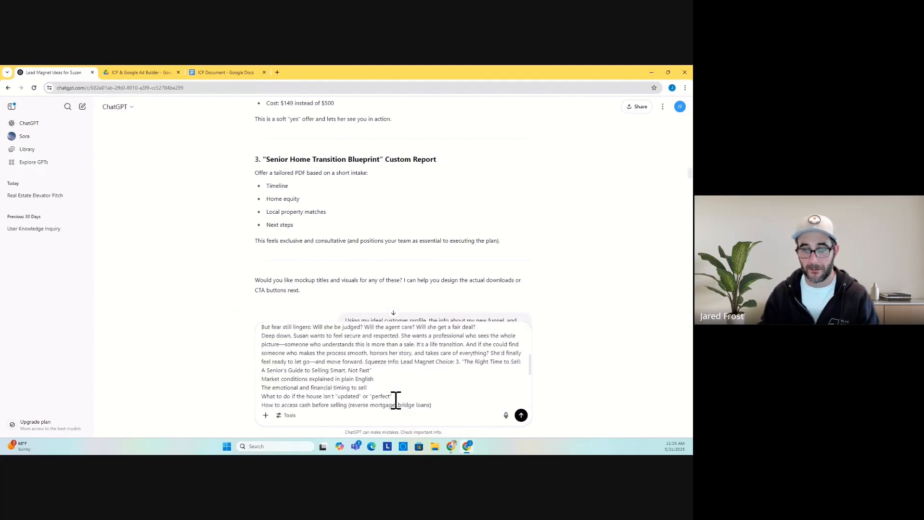
text(Funnel brief:)
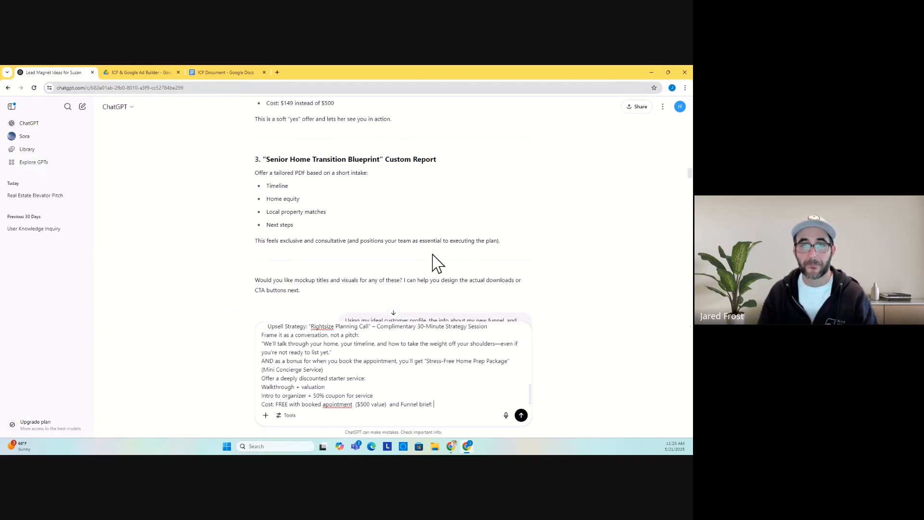
Look back through the ChatGPT conversation for the three-section squeeze page layout and content brief
scroll(435, 261, up, 10)
scroll(435, 228, up, 1)
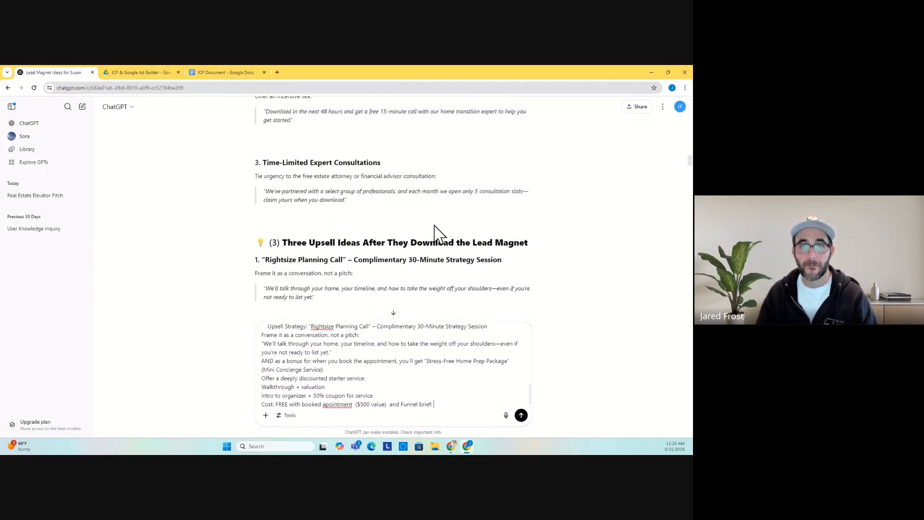
scroll(435, 235, up, 10)
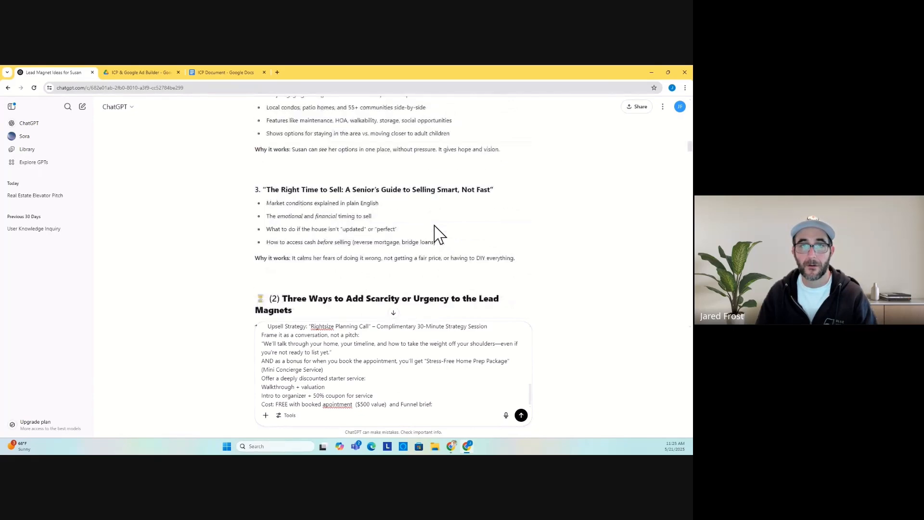
scroll(439, 235, up, 10)
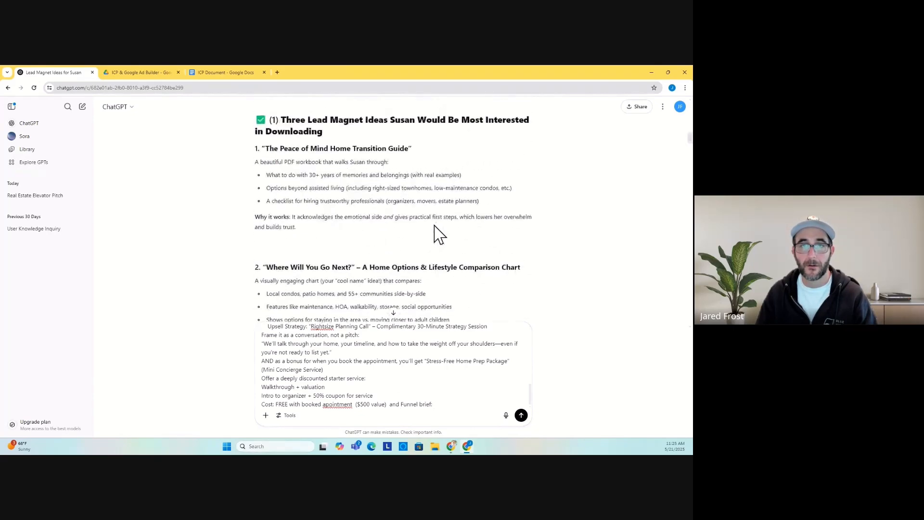
scroll(438, 235, up, 8)
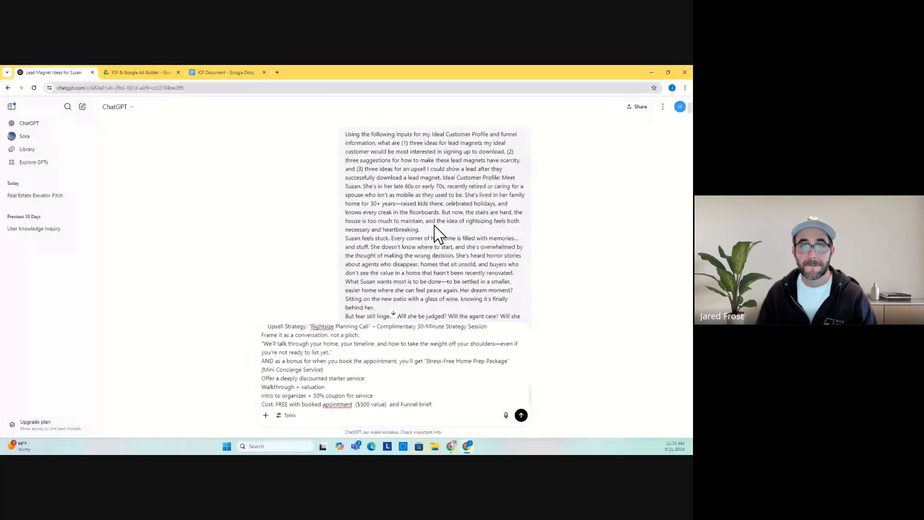
scroll(438, 234, down, 10)
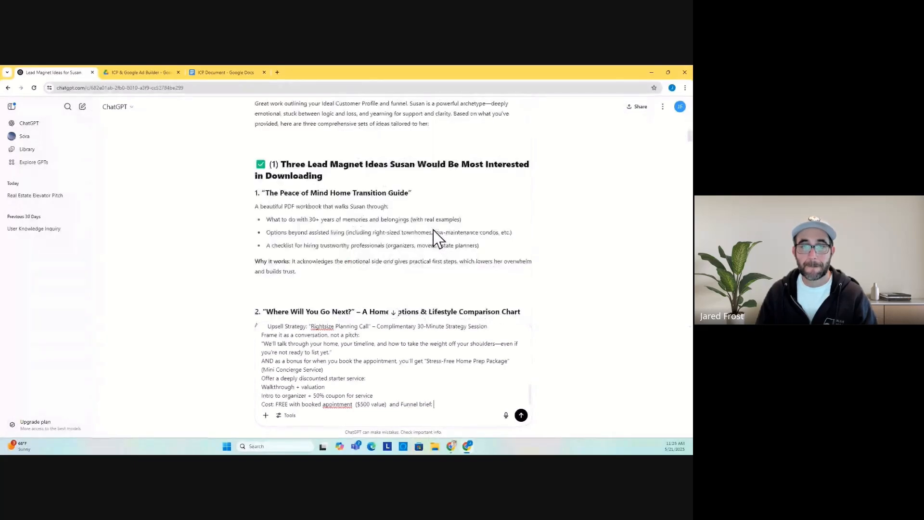
scroll(438, 238, down, 15)
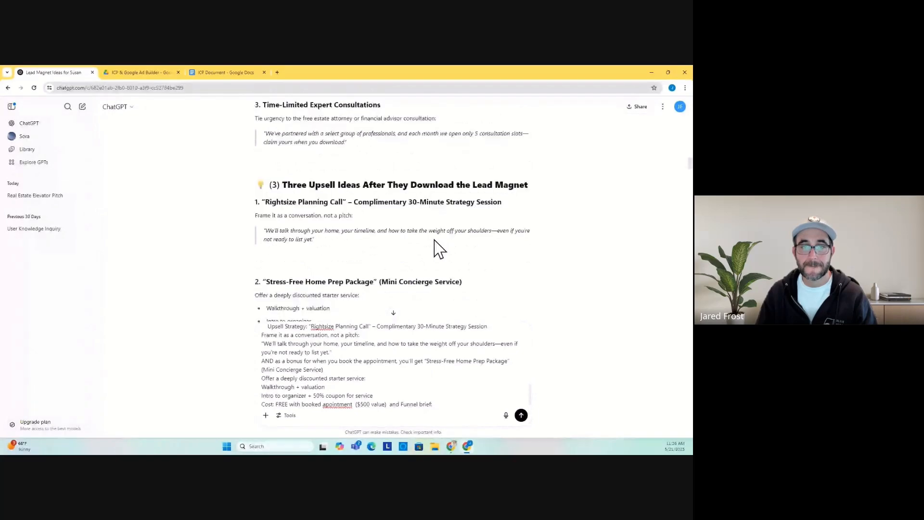
scroll(438, 249, down, 10)
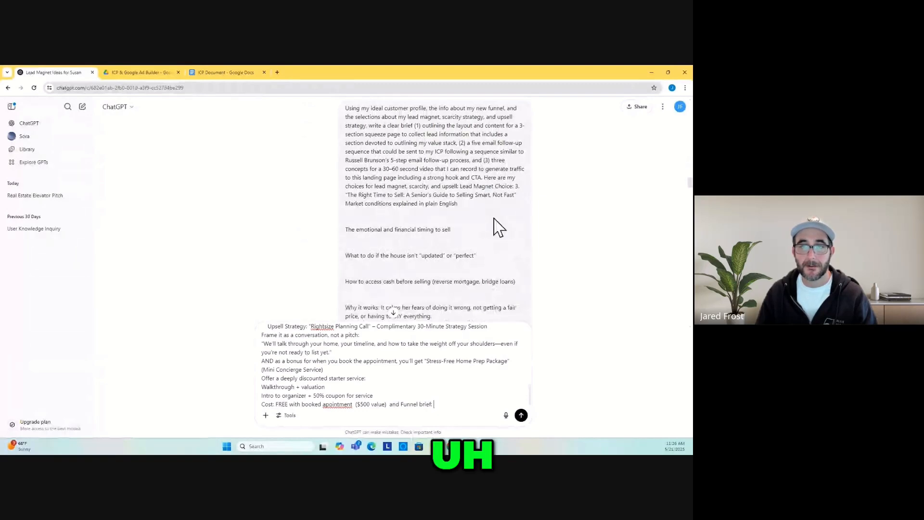
scroll(494, 226, down, 3)
scroll(473, 237, down, 10)
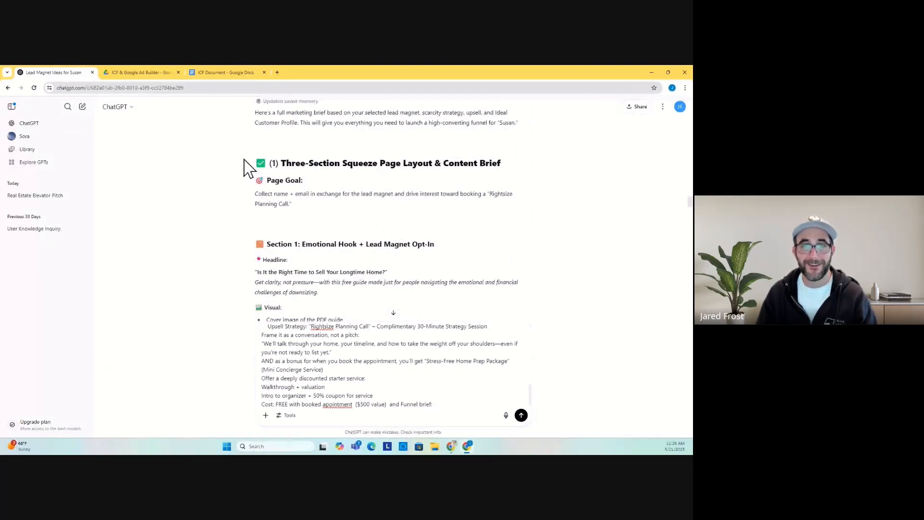
Copy the Three-Section Squeeze Page Layout & Content Brief through Section 3 into the draft, relabel it "Funnel layout:", and send the message
drag(244, 160, 409, 266)
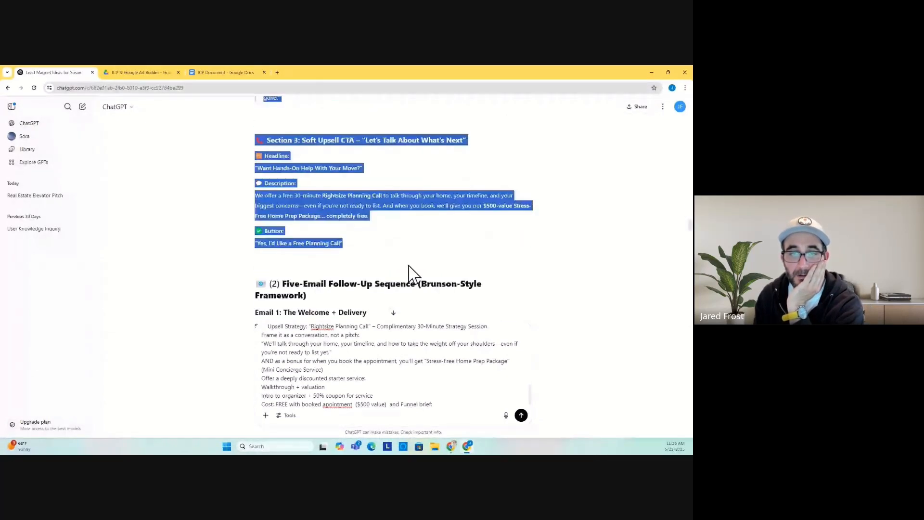
click(435, 404)
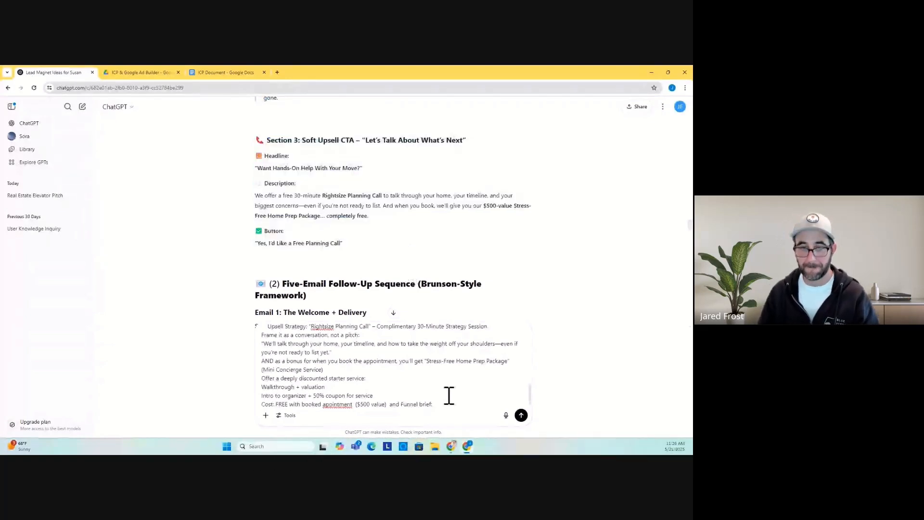
key(ctrl+v)
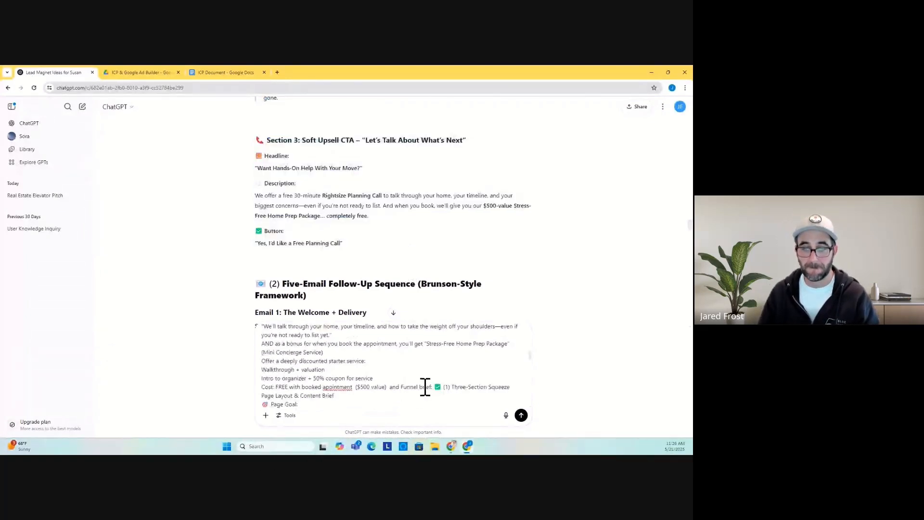
text(layout)
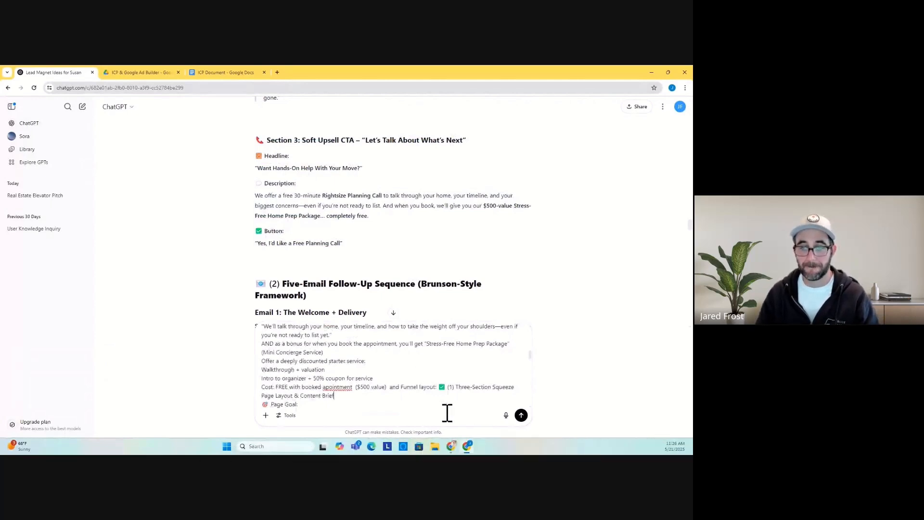
click(521, 415)
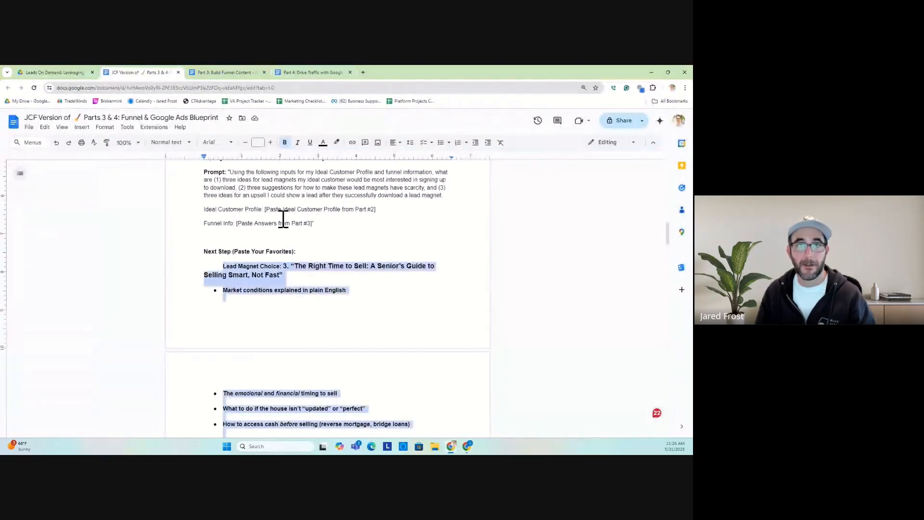
Review the sent message and the reply ChatGPT generates from it
click(334, 303)
scroll(334, 303, down, 5)
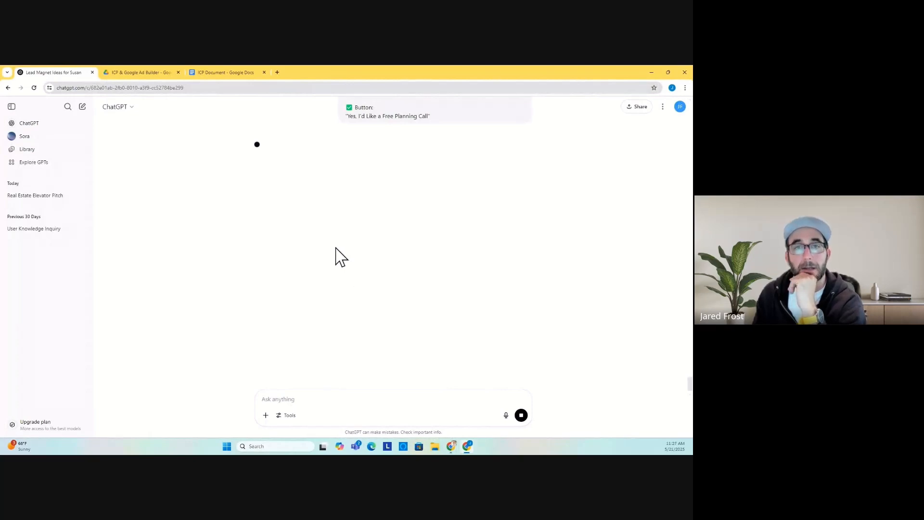
scroll(378, 208, up, 5)
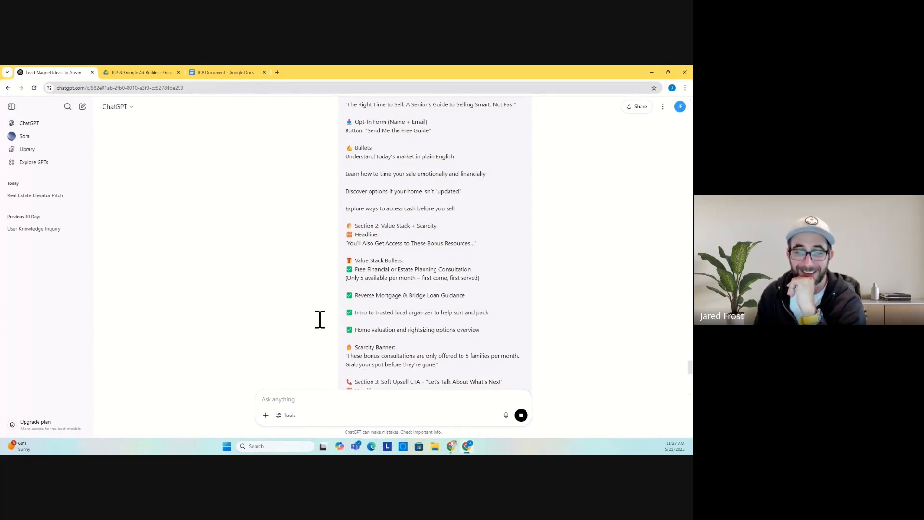
scroll(320, 319, down, 10)
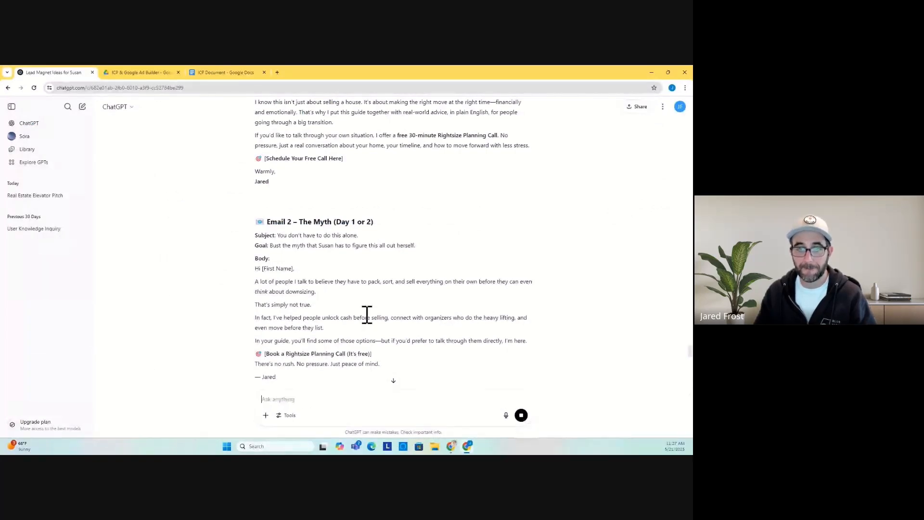
Send "using the info i just sent you, please write an introductory paragraph about what makes me and my business unique for google ads campaign"
click(394, 388)
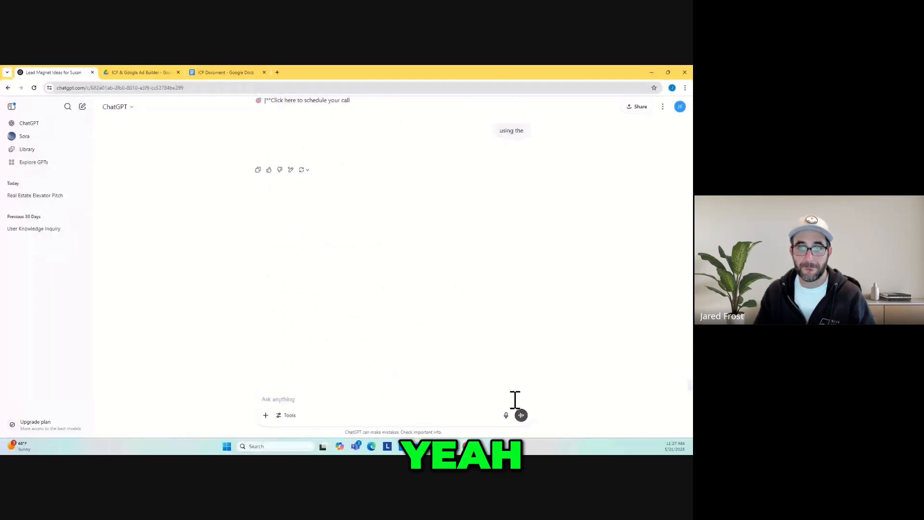
click(380, 402)
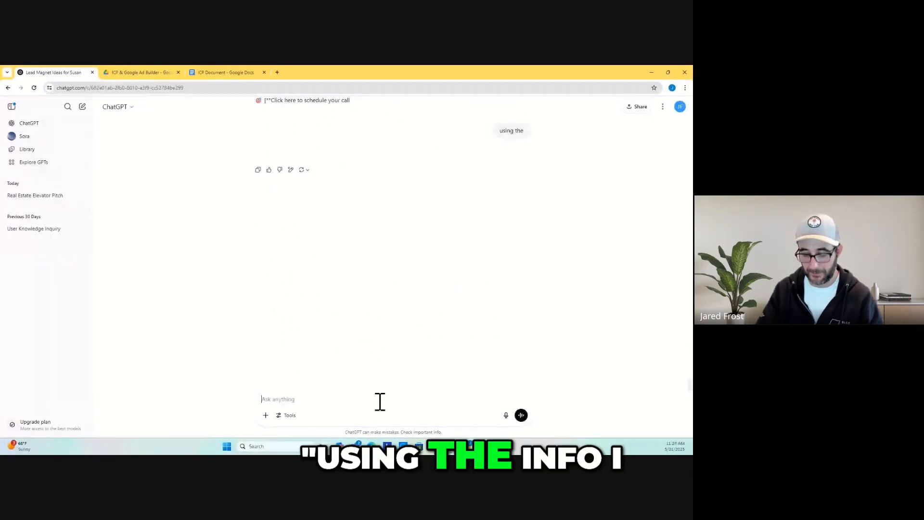
text(using the info i ju)
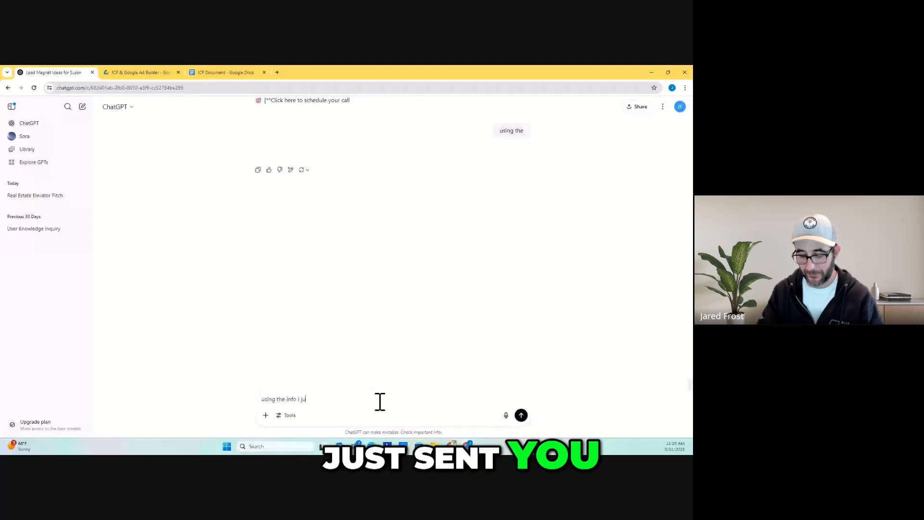
text(st sent you, please )
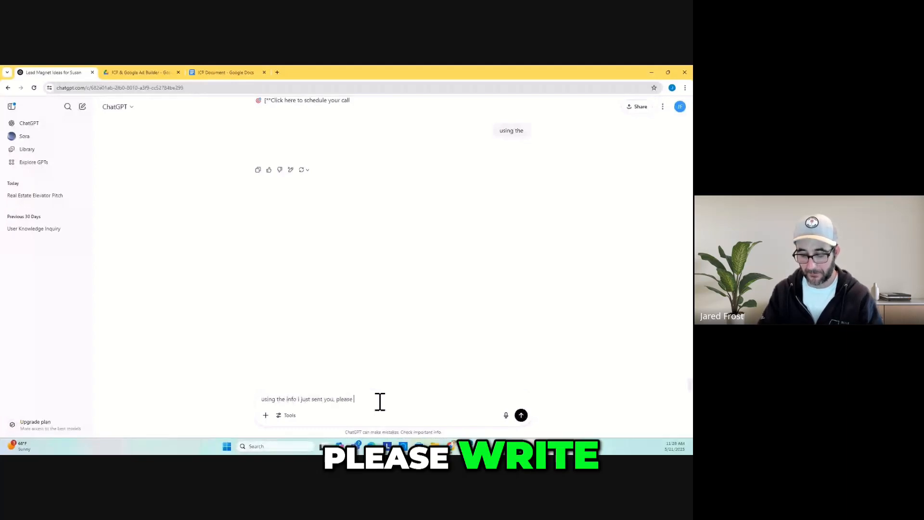
text(write an introdu)
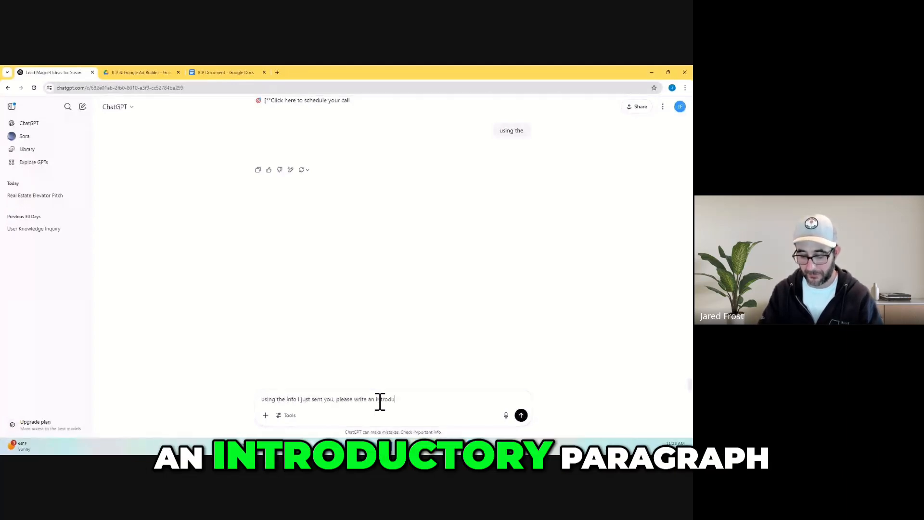
text(ctory parag)
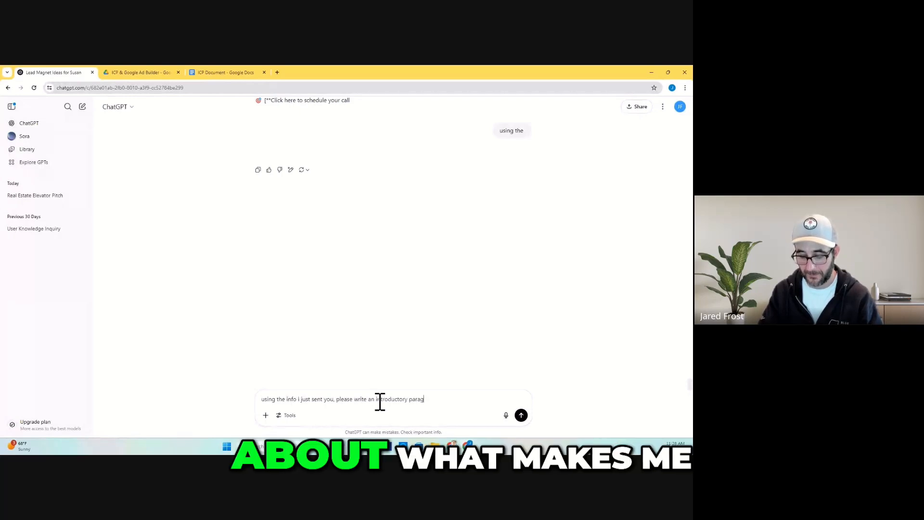
text(raph about what mak)
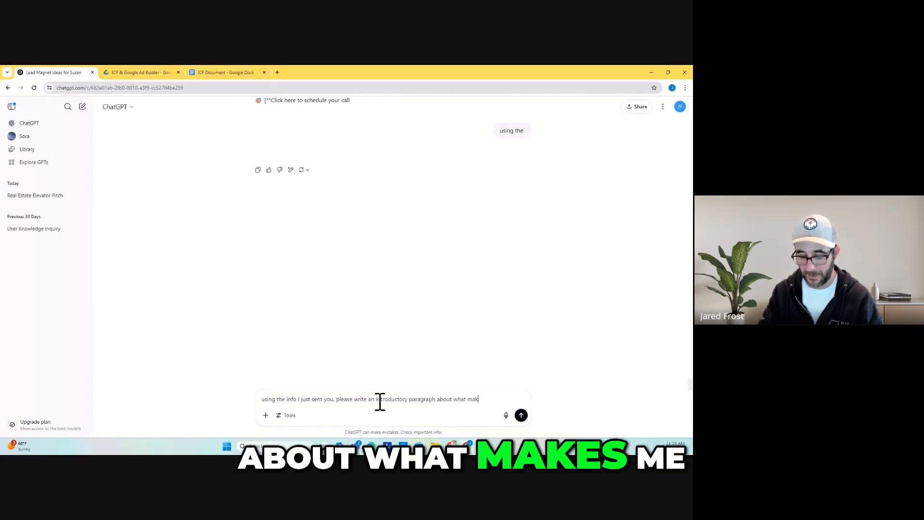
text(es me and my busi)
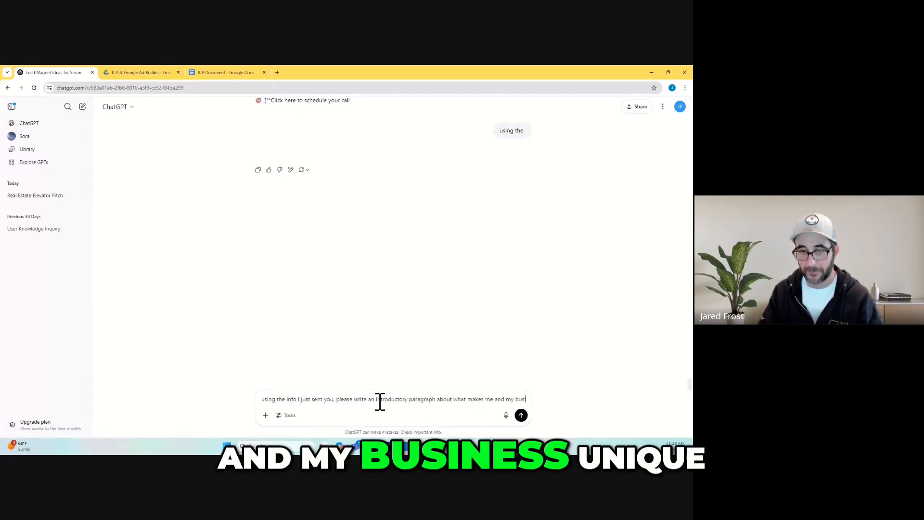
text(ness unique for google ads campaign)
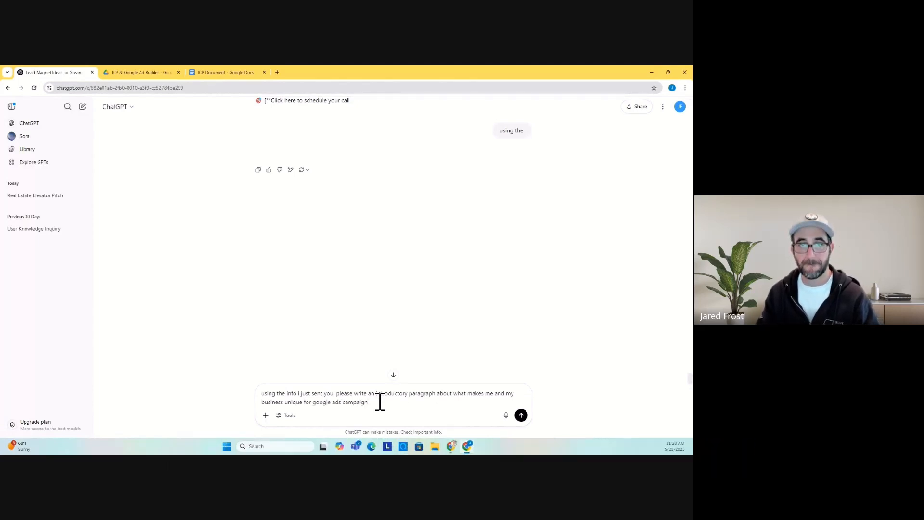
key(Return)
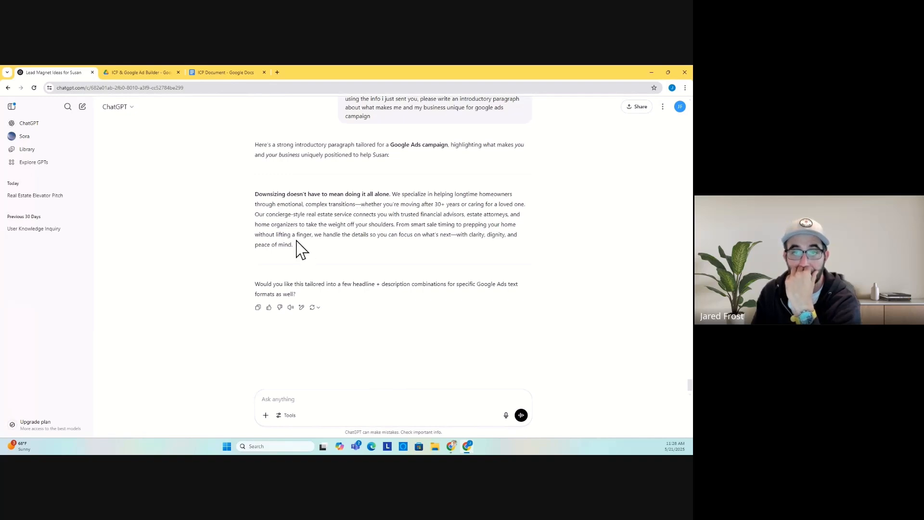
Replace the product or service description in Google Ads with ChatGPT's paragraph beginning "Downsizing doesn't have to mean doing it all alone"
drag(296, 242, 258, 194)
key(ctrl+c)
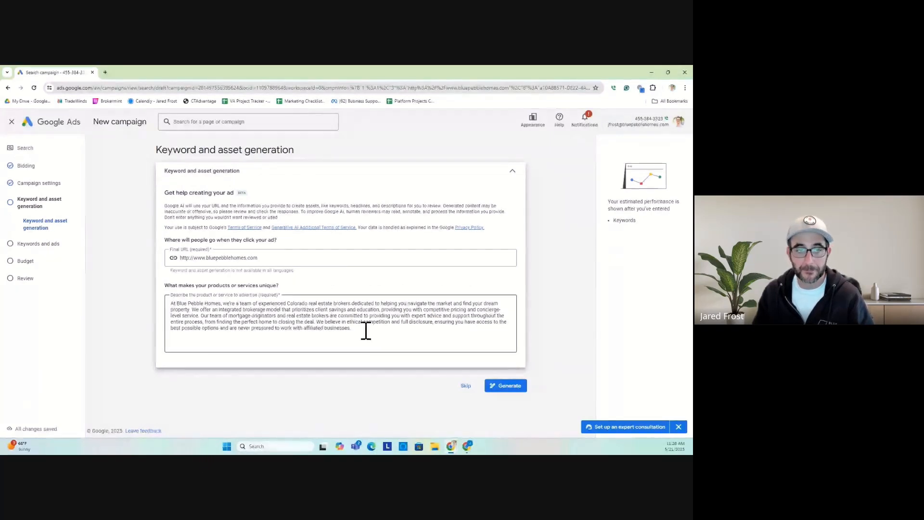
drag(365, 330, 202, 299)
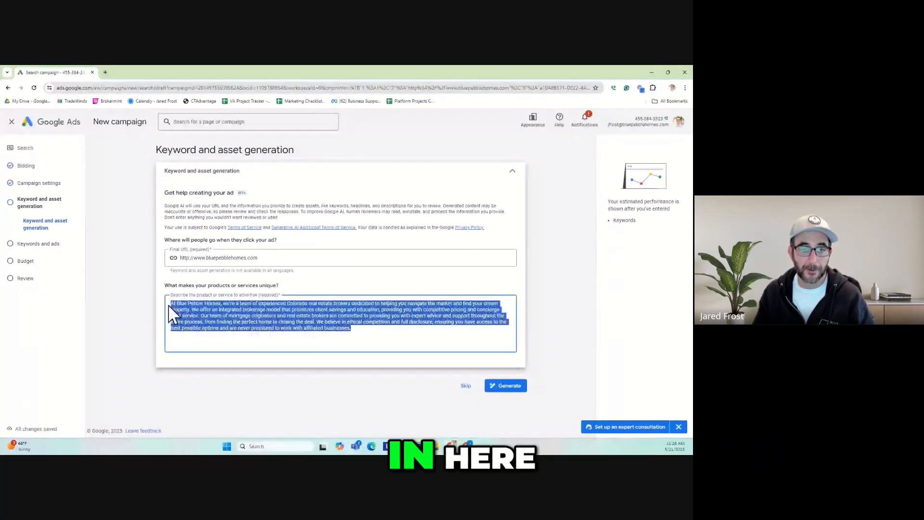
key(ctrl+v)
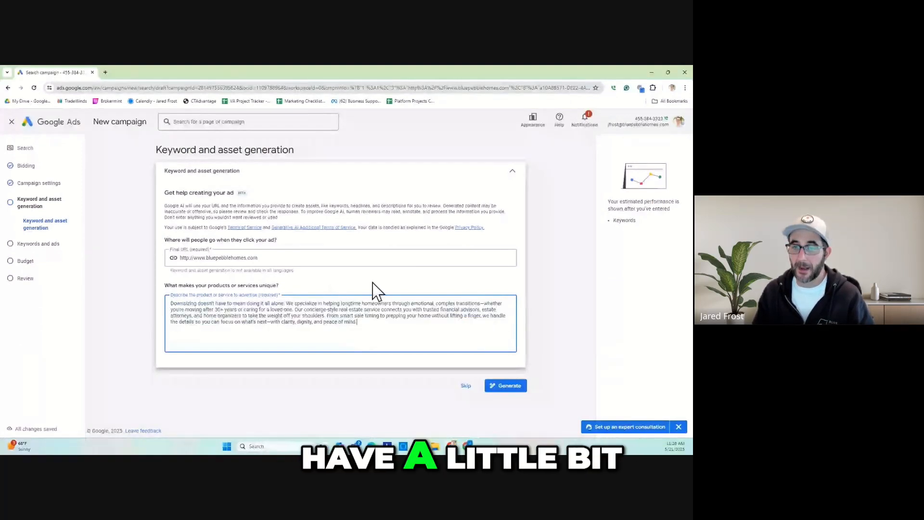
Generate the campaign's keywords and ad assets from the final URL and the entered service description
click(492, 382)
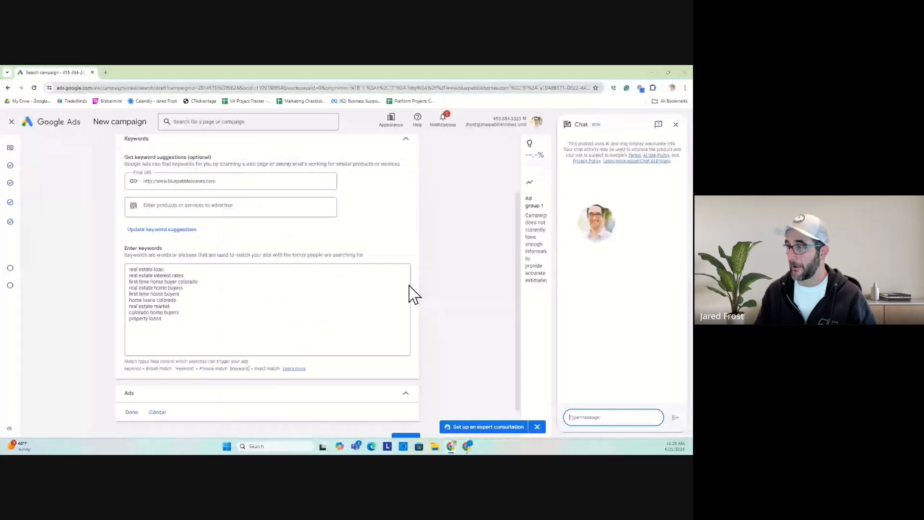
Switch to the Funnel & Google Ads Blueprint document and change the "Funnel Brief" label to "Funnel Layout" in the context prompt
key(alt+Tab)
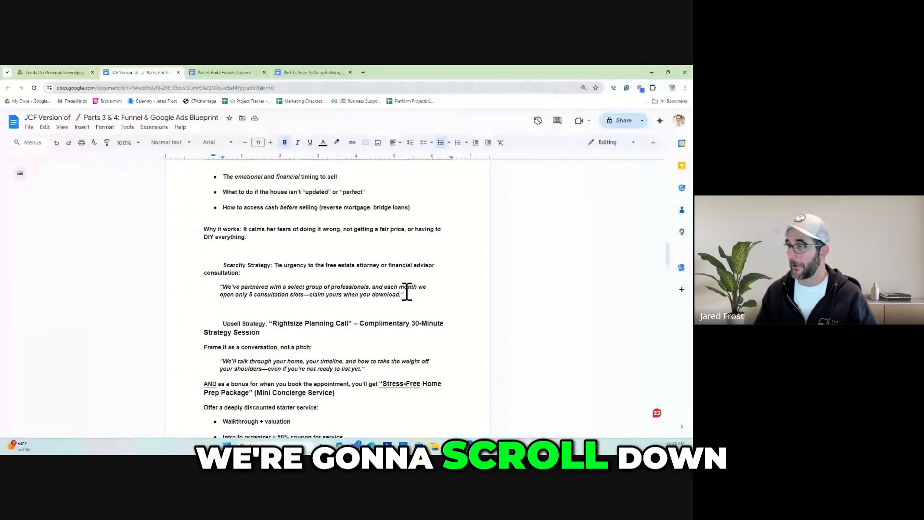
scroll(407, 291, down, 15)
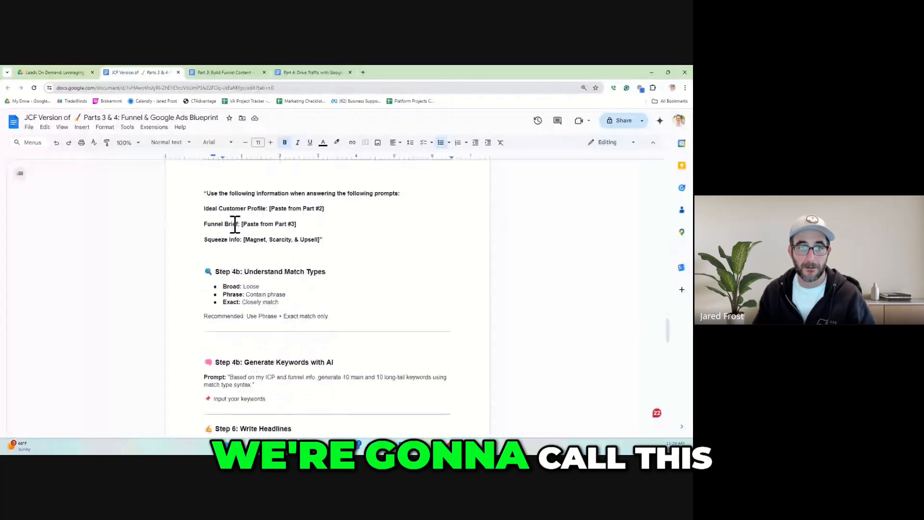
double_click(235, 225)
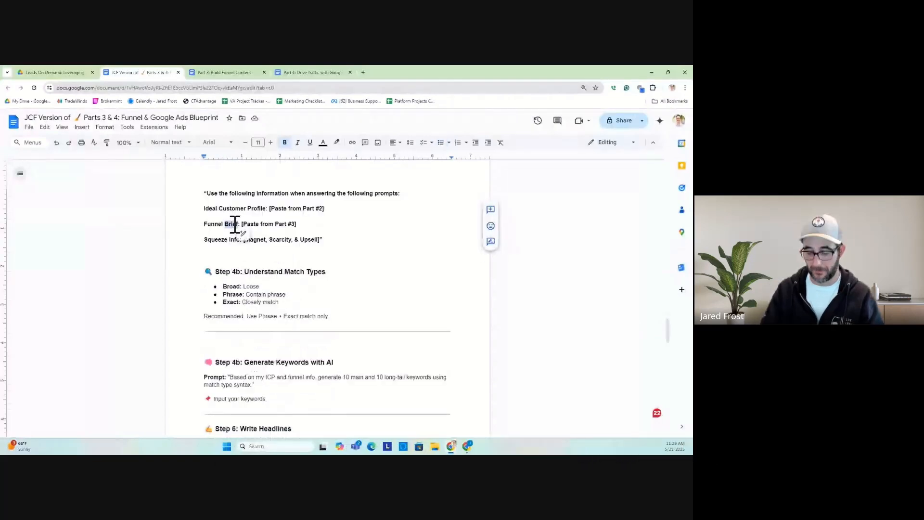
text(Layout)
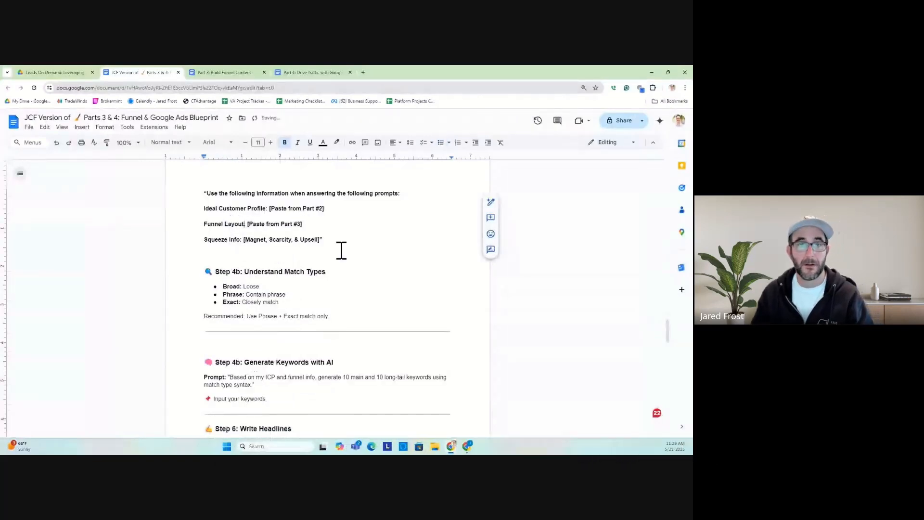
click(367, 260)
Copy the Step 4b prompt for 10 main and 10 long-tail keywords using match type syntax and send it to ChatGPT
scroll(366, 264, down, 3)
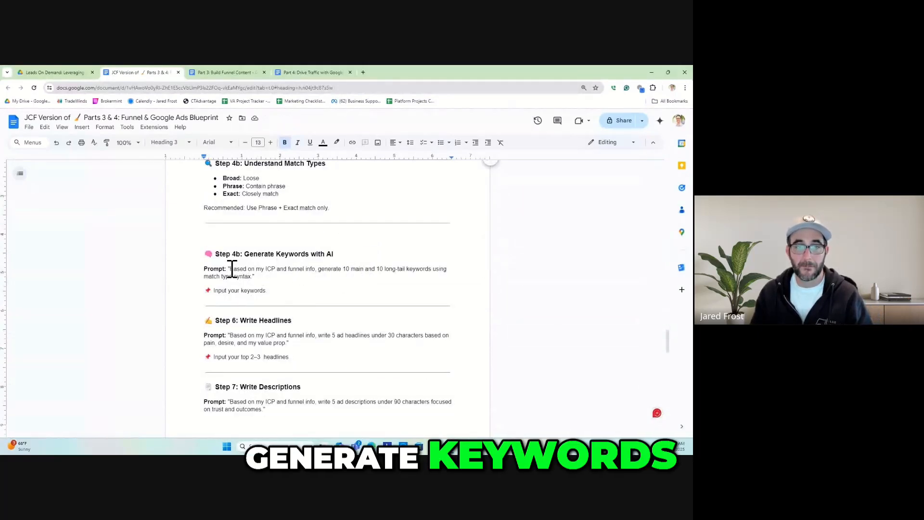
drag(231, 269, 251, 278)
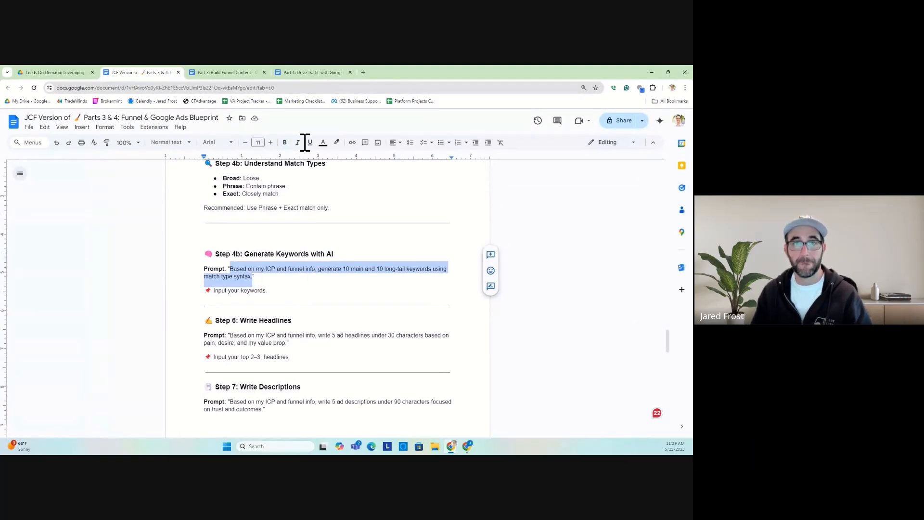
click(274, 98)
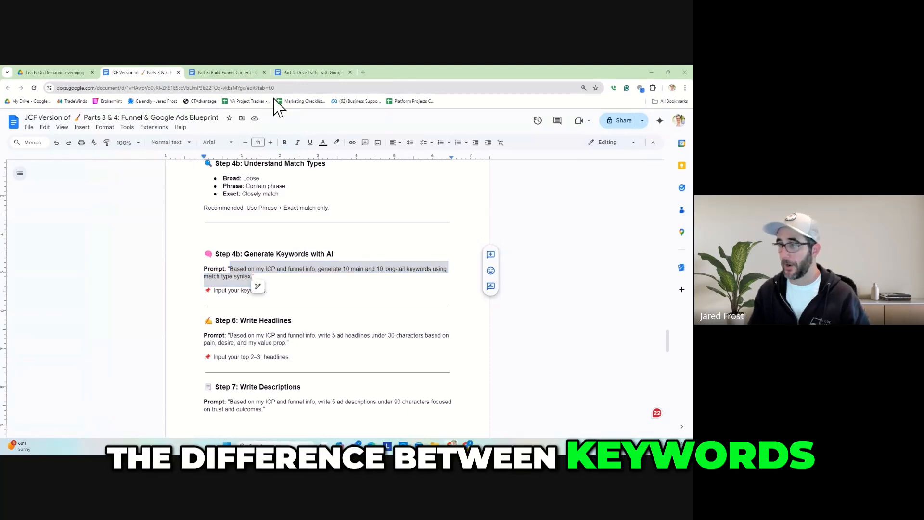
key(alt+Tab)
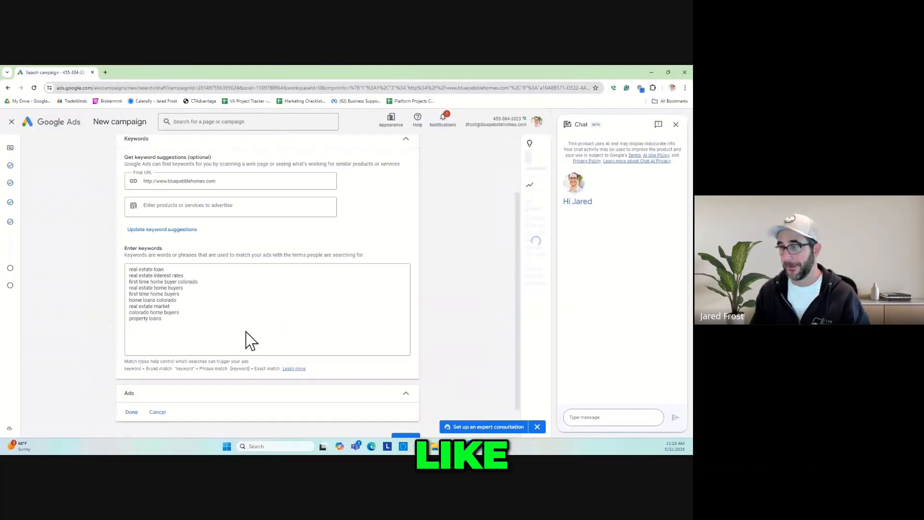
key(alt+Tab)
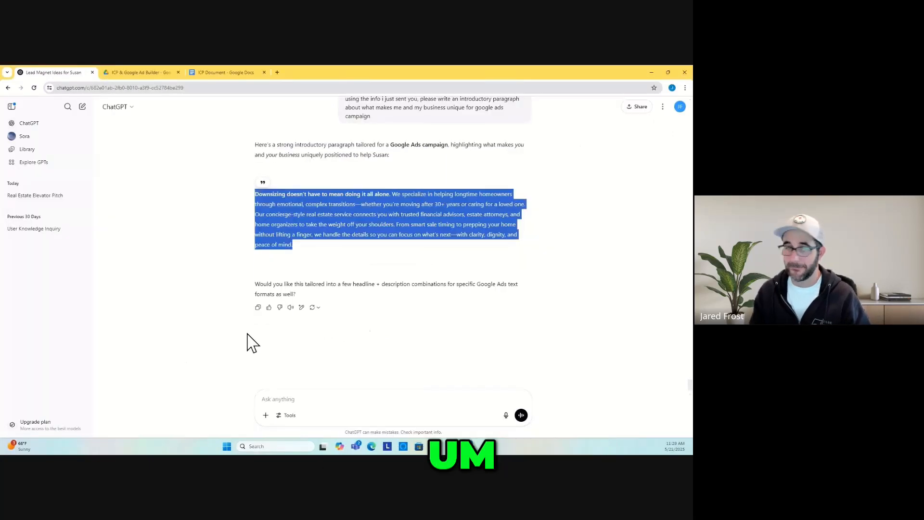
click(231, 291)
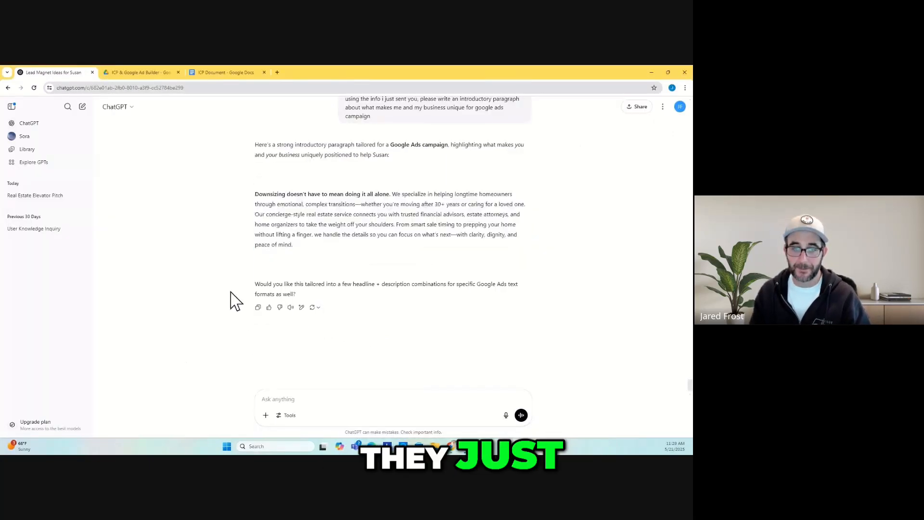
click(313, 398)
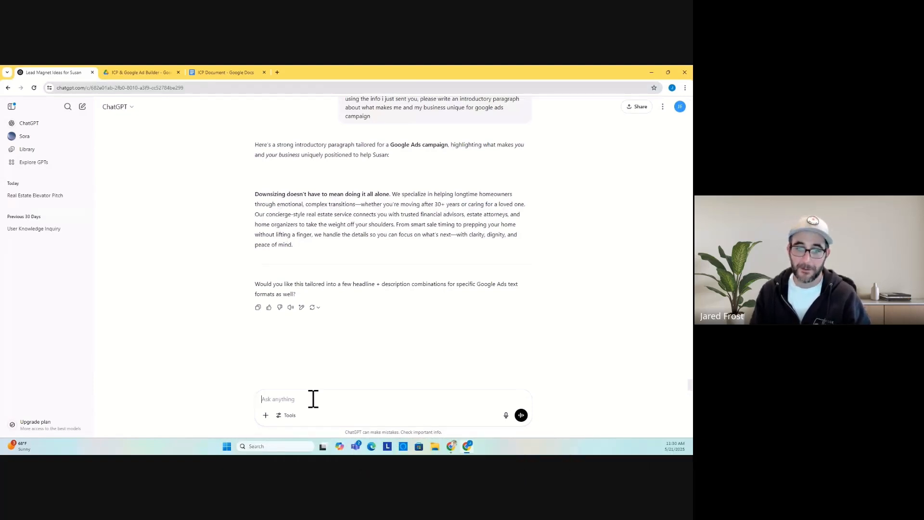
text(Based on my ICP and funnel info, generate 10 main and 10 long-tail keywords using match type syntax.)
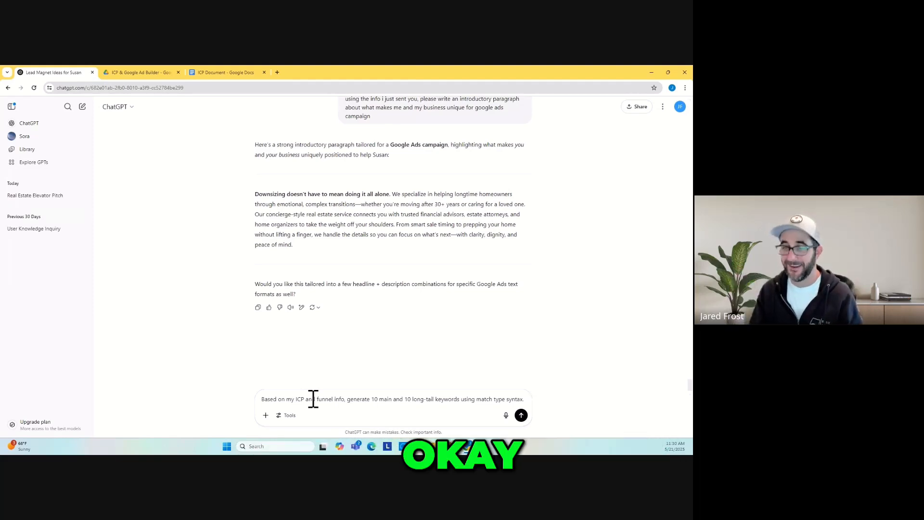
key(Return)
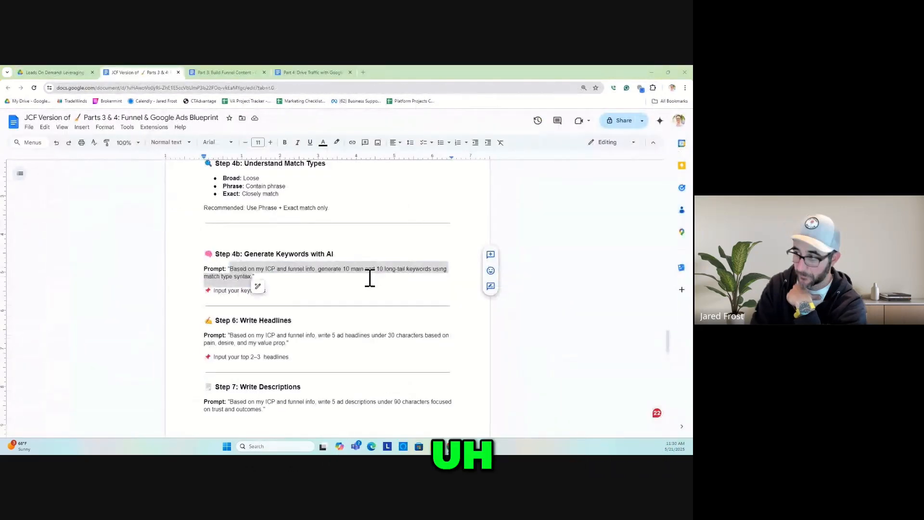
Ask ChatGPT to redo the main and long-tail keywords by sending "please reoutout in exact match format only"
scroll(369, 278, up, 1)
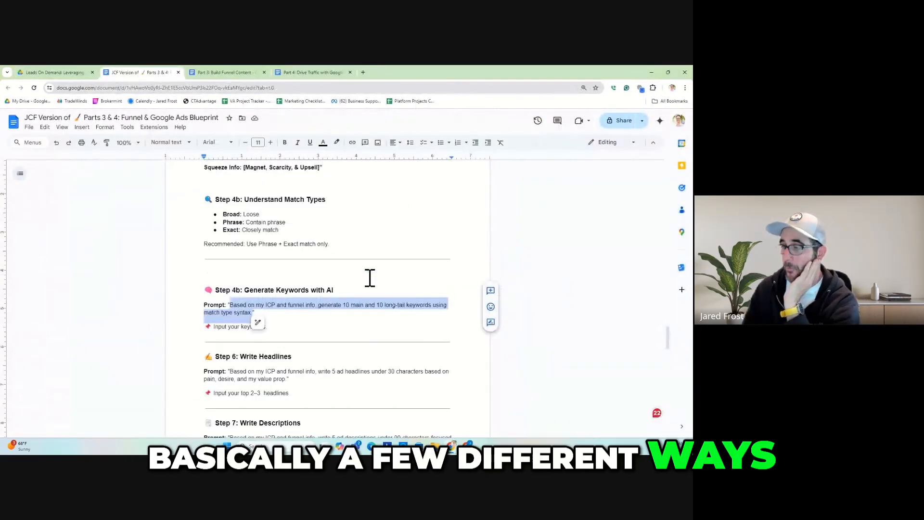
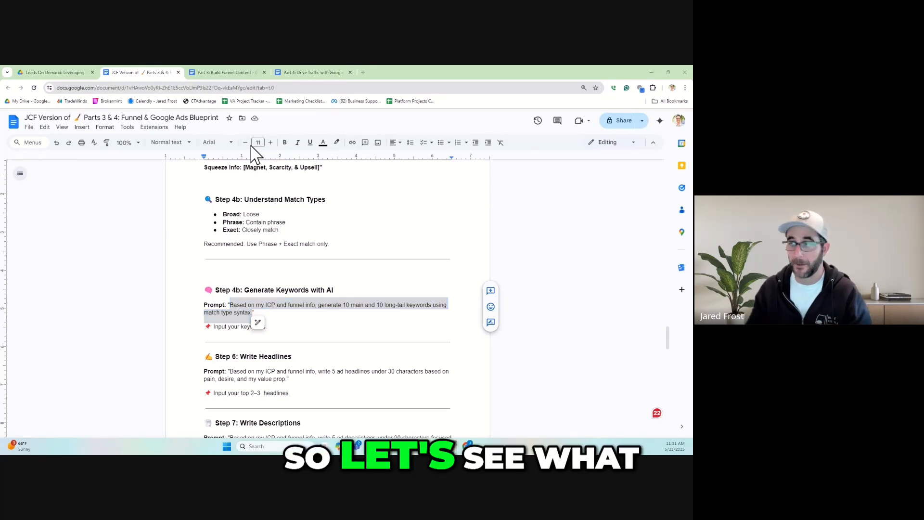
key(alt+Tab)
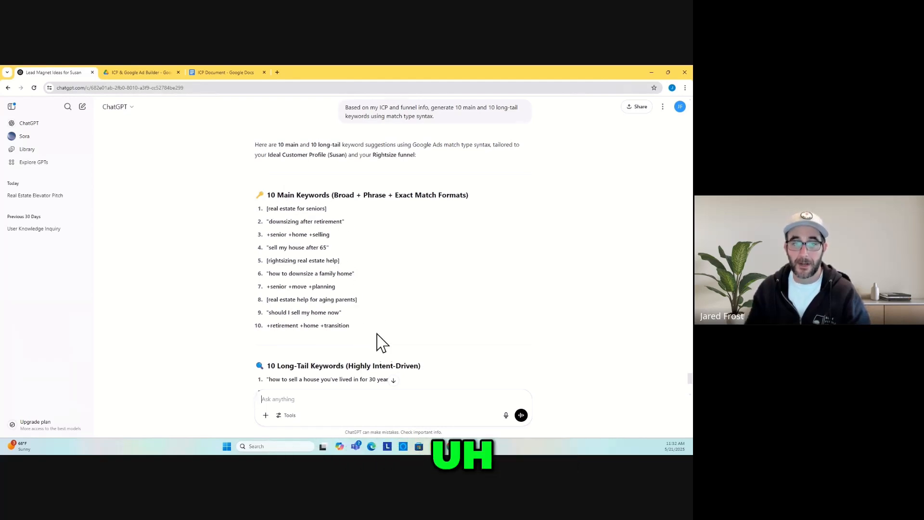
scroll(377, 332, down, 3)
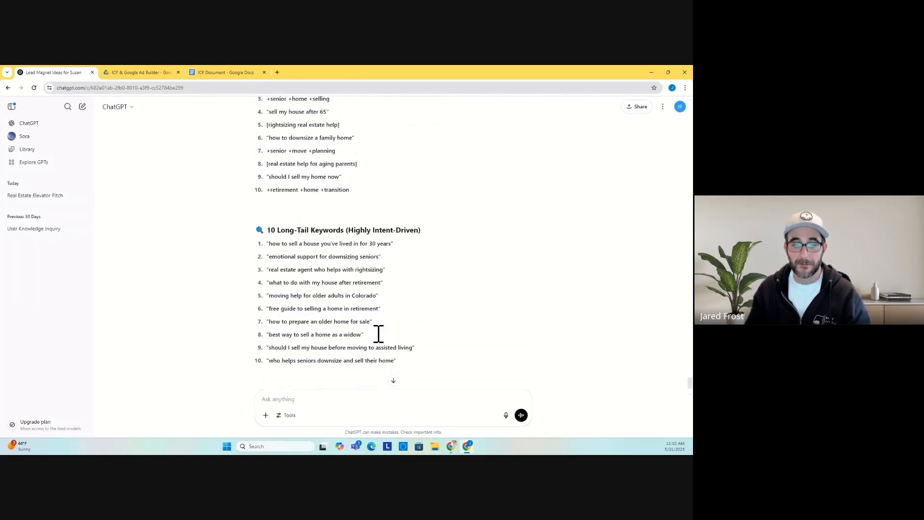
scroll(379, 323, up, 1)
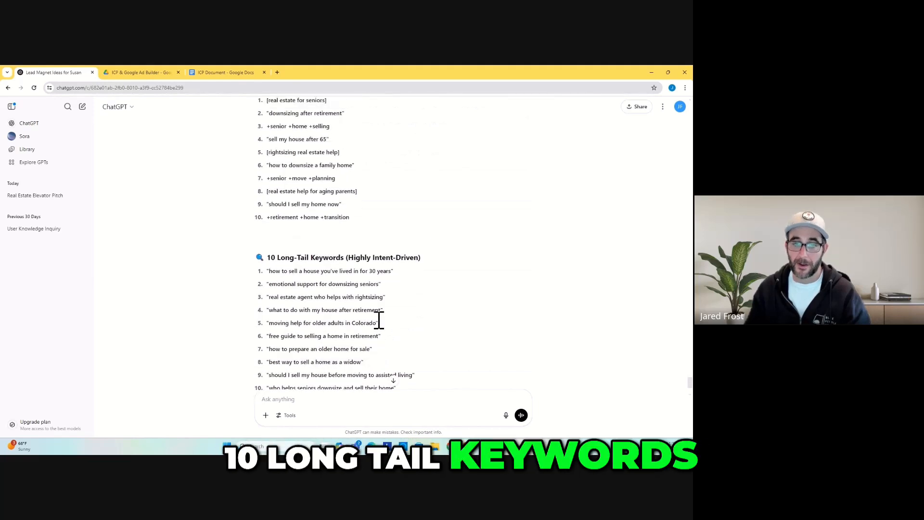
scroll(403, 299, up, 2)
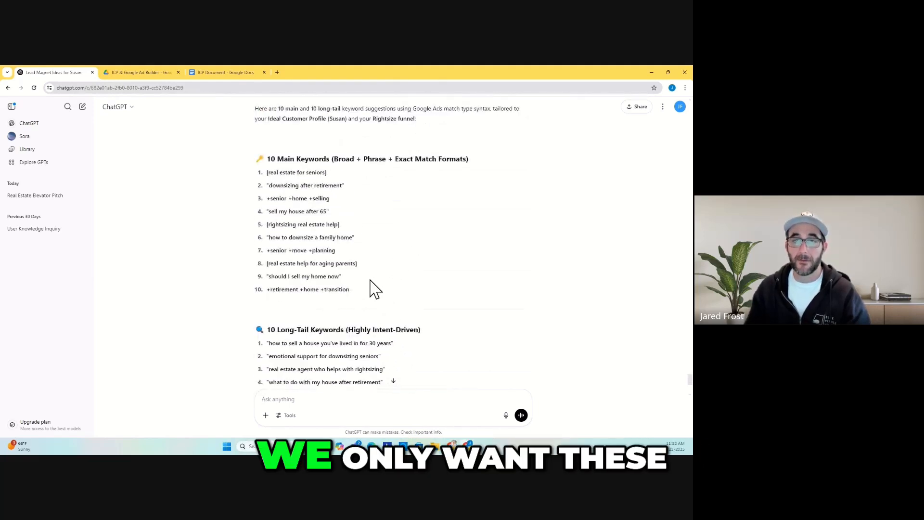
scroll(371, 295, down, 3)
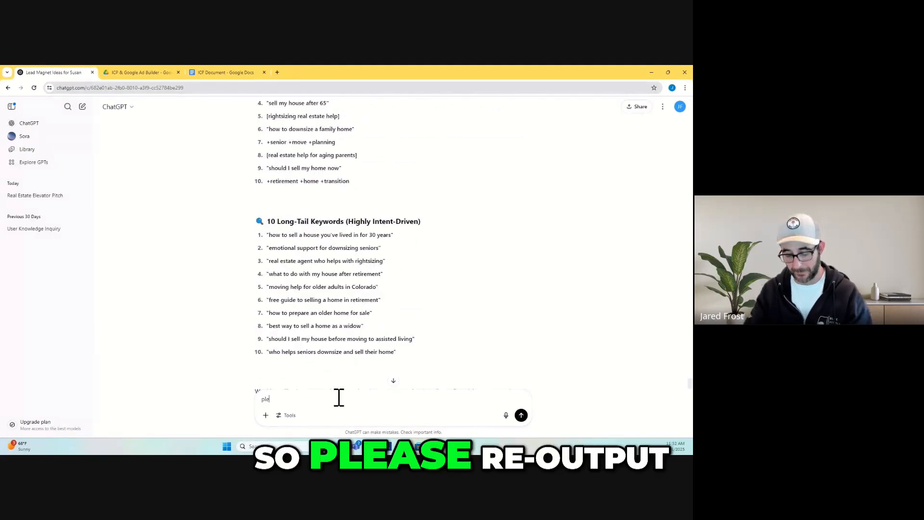
text(ase reoutout in)
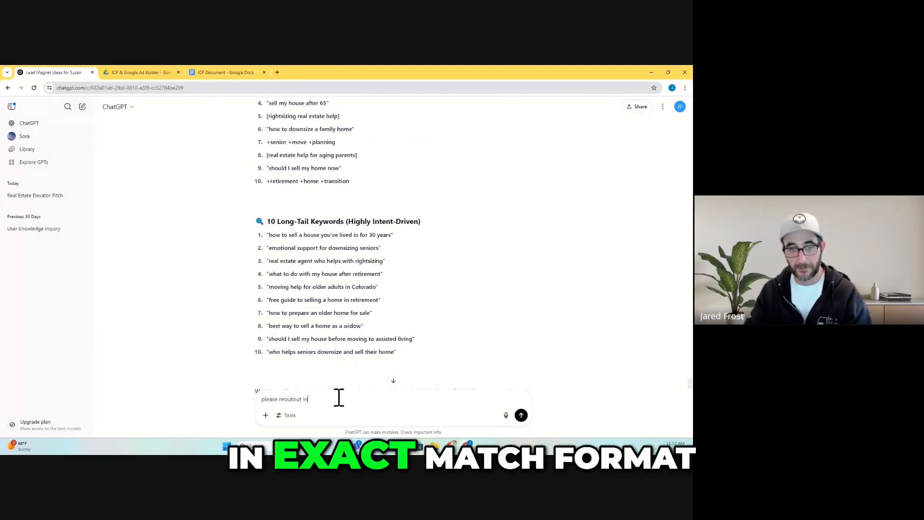
text( exact match format only)
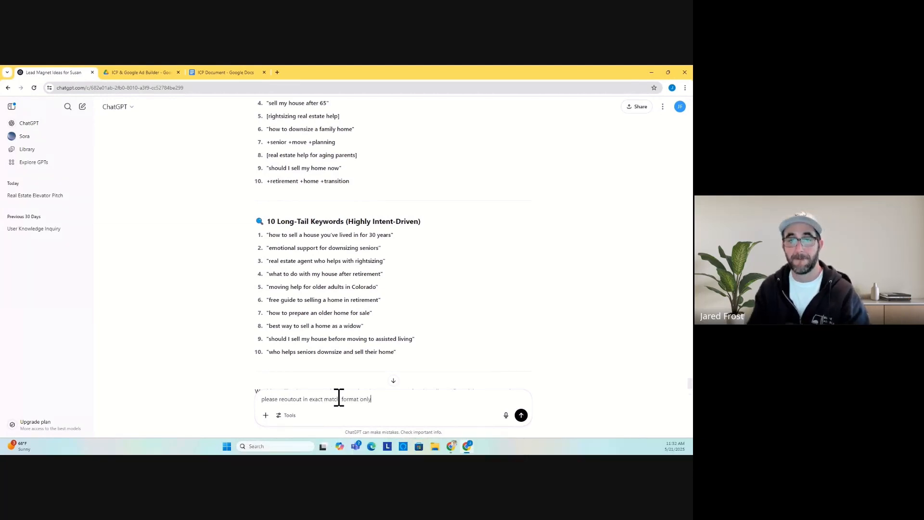
key(Return)
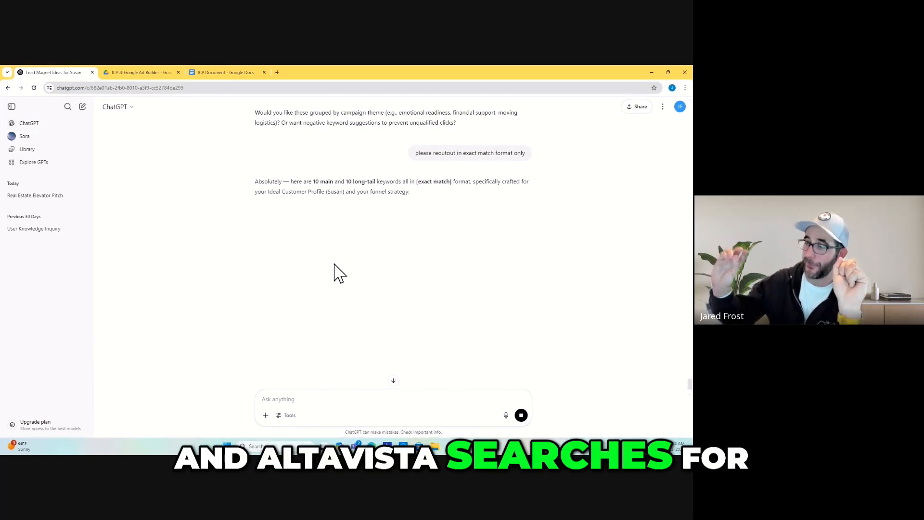
Copy the ten main exact-match keywords, from [real estate for seniors] to [retirement home transition], out of ChatGPT's latest reply
scroll(334, 264, up, 11)
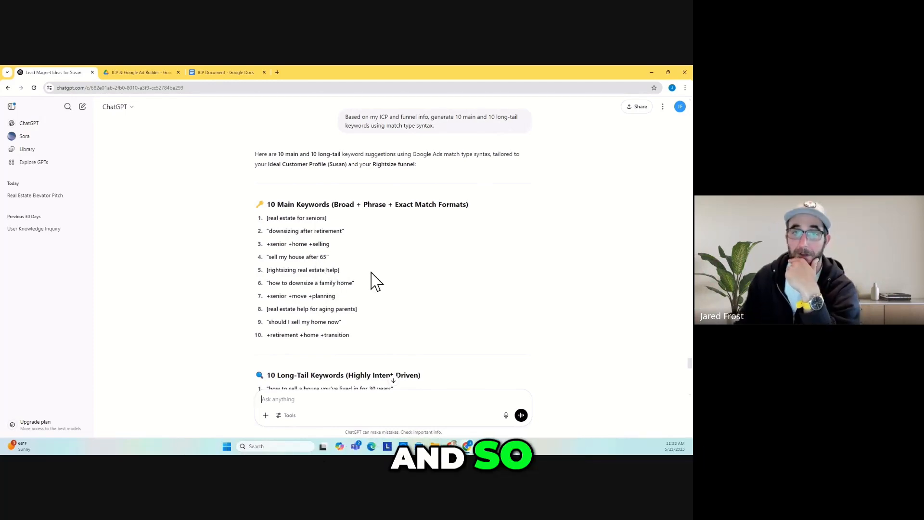
scroll(413, 287, down, 4)
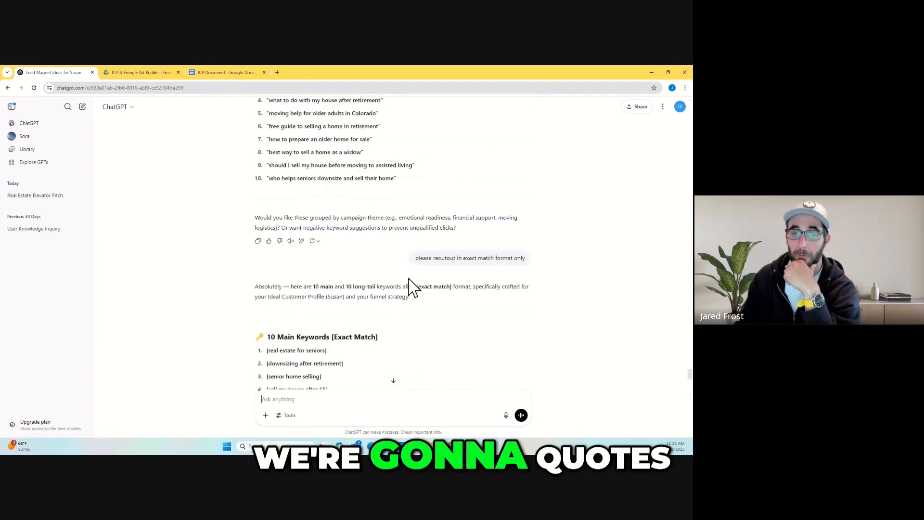
scroll(413, 288, down, 4)
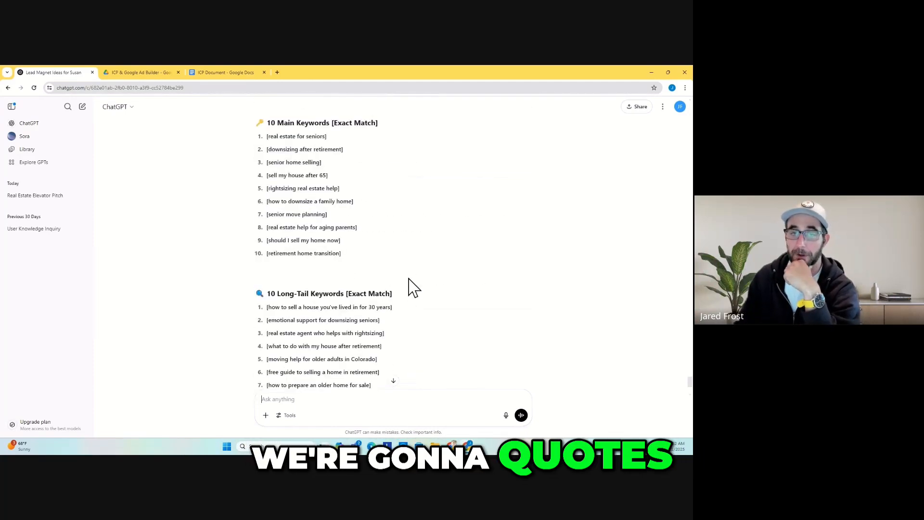
scroll(413, 288, down, 2)
scroll(413, 288, up, 4)
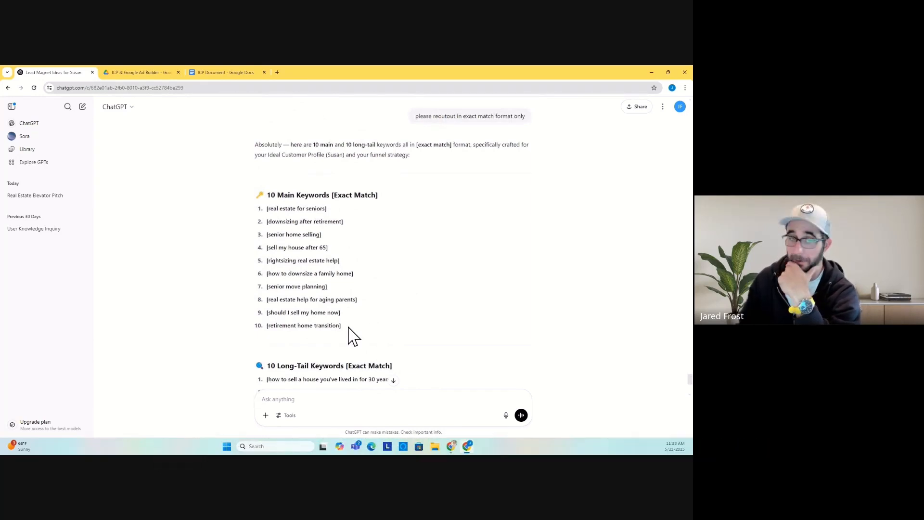
drag(341, 326, 268, 209)
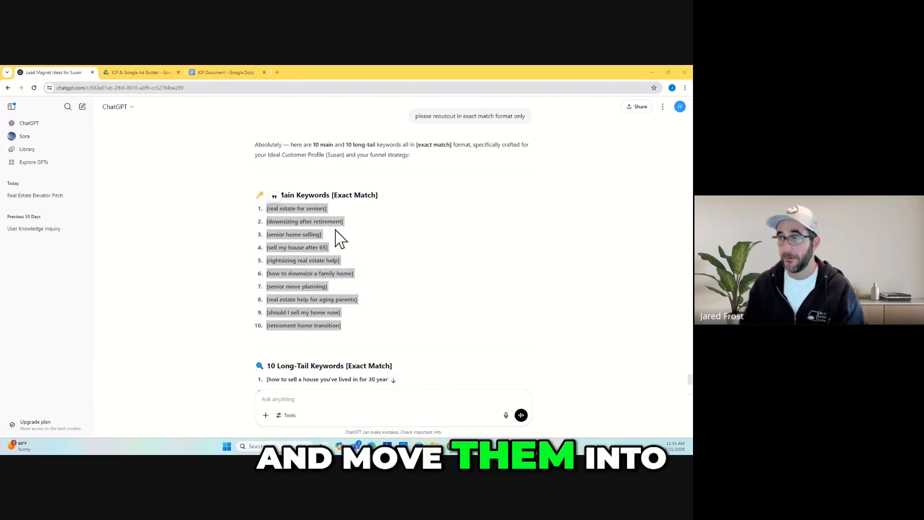
Switch to Google Ads and replace Ad group 1's suggested keywords with the ten copied main exact-match keywords, adding a new line below them
key(alt+Tab)
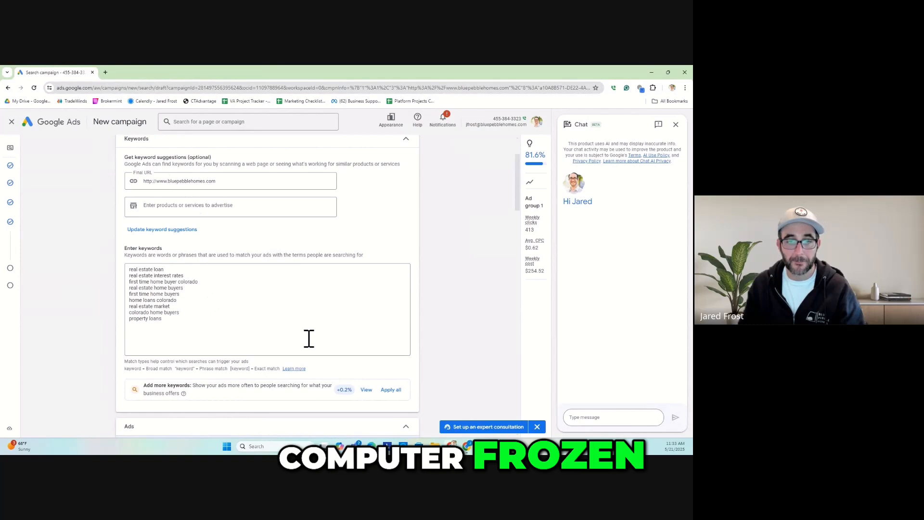
click(306, 300)
scroll(296, 337, down, 1)
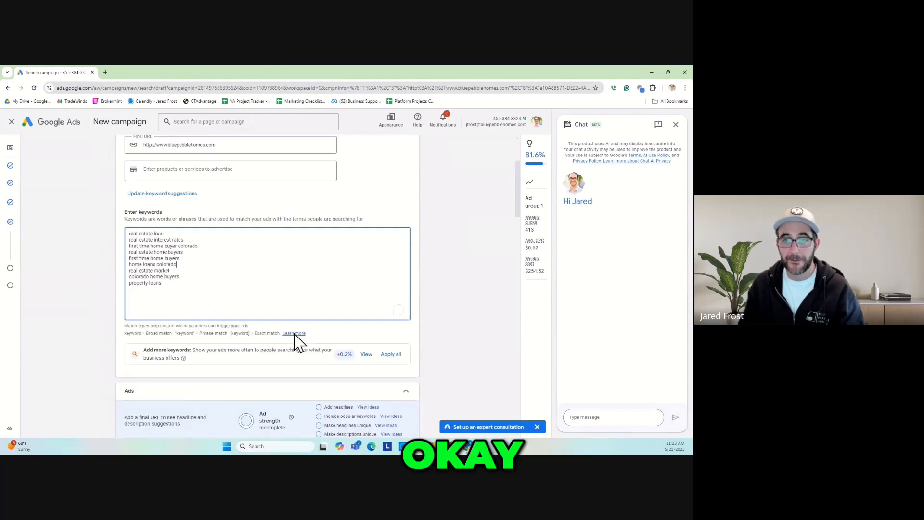
scroll(231, 320, down, 3)
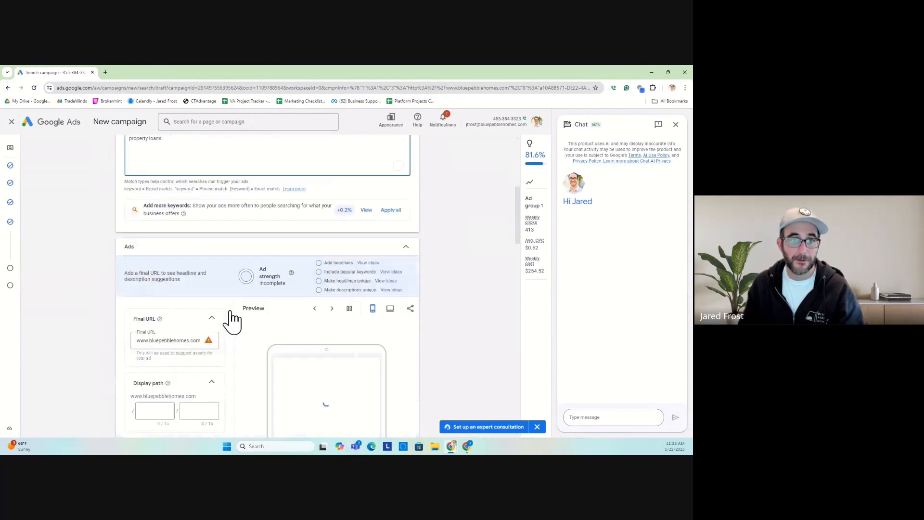
scroll(204, 244, up, 1)
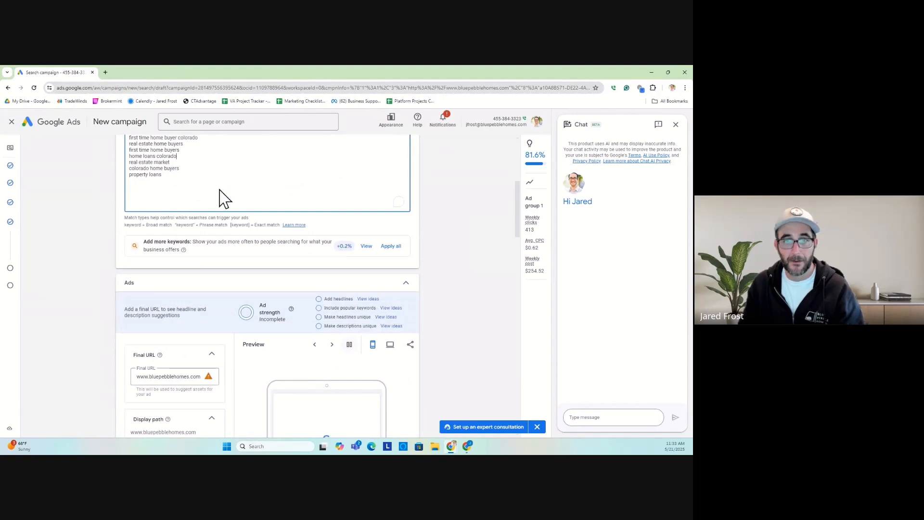
scroll(223, 202, up, 2)
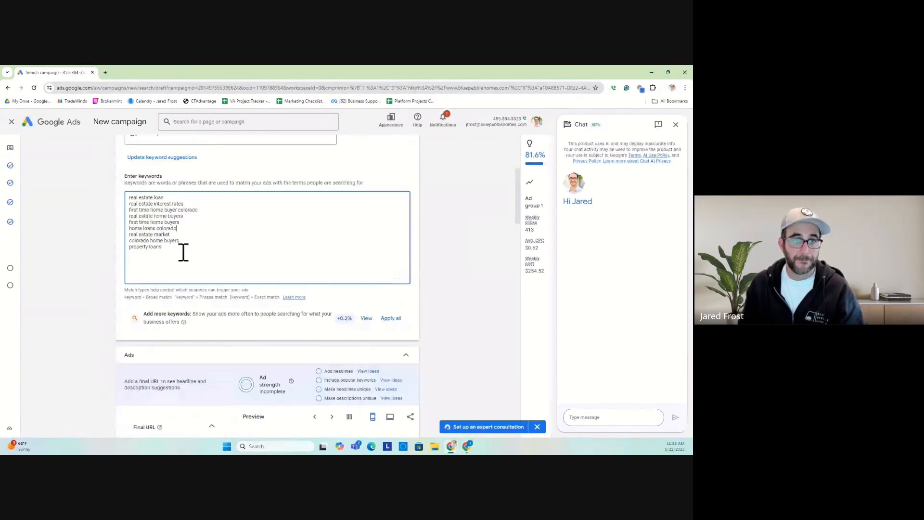
scroll(183, 251, up, 3)
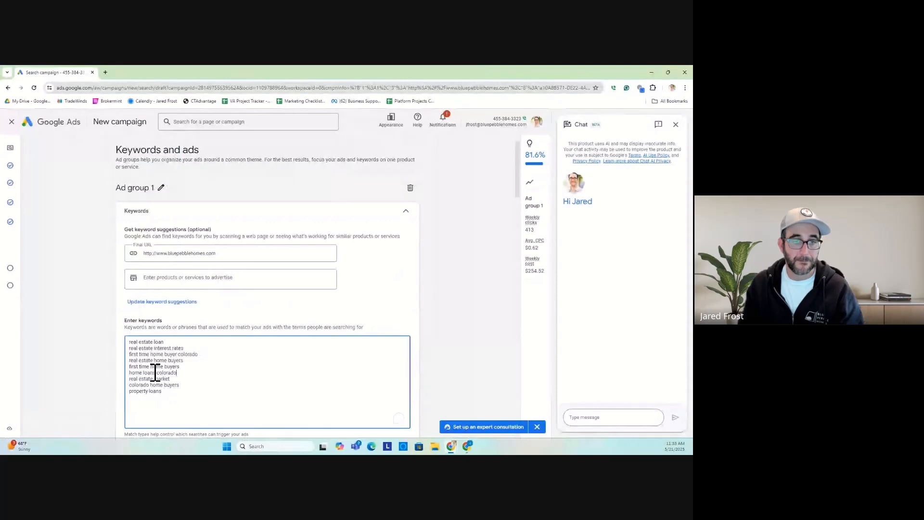
drag(164, 392, 132, 339)
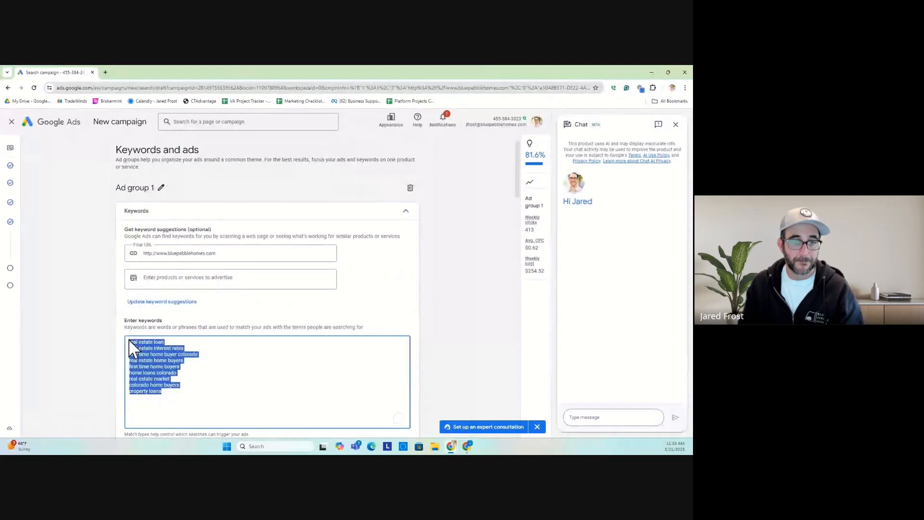
key(ctrl+v)
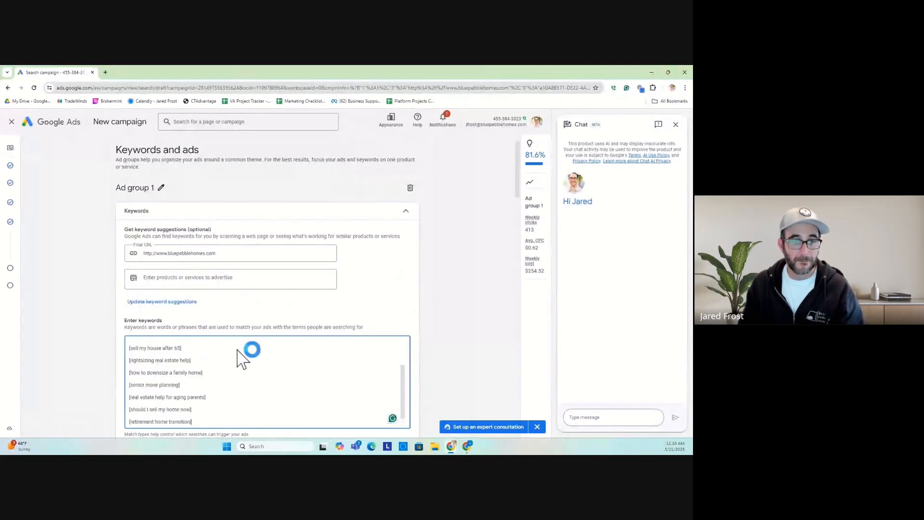
scroll(246, 361, down, 2)
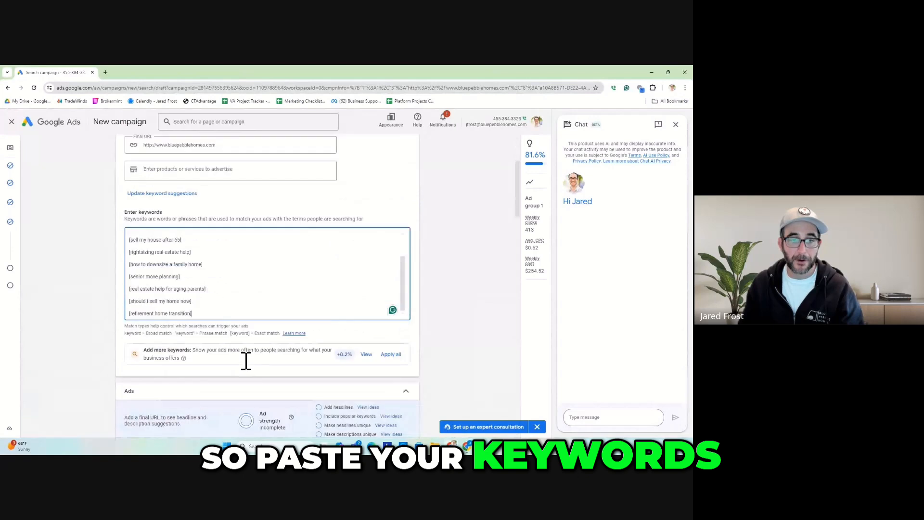
click(246, 362)
scroll(245, 363, down, 1)
click(270, 221)
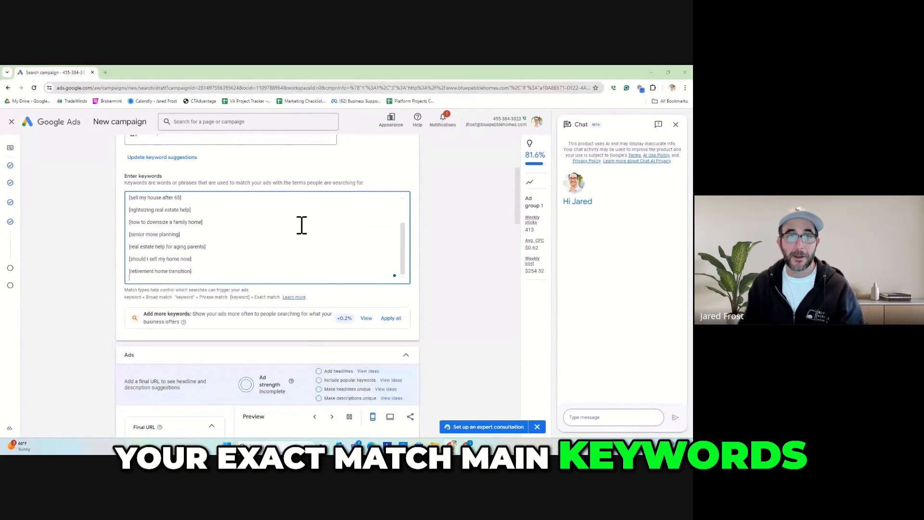
Copy the ten long-tail exact-match keywords, from [how to sell a house you've lived in for 30 years] onward, out of ChatGPT's reply
drag(264, 206, 342, 323)
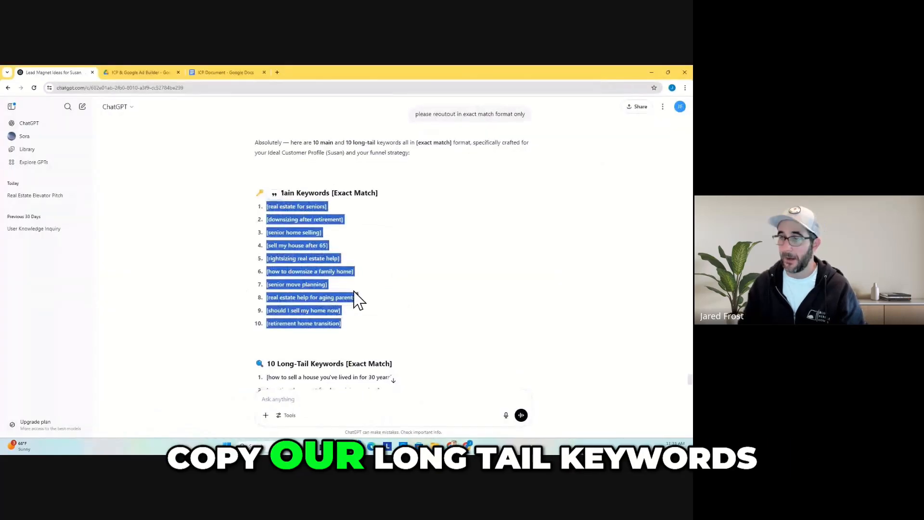
scroll(357, 299, down, 2)
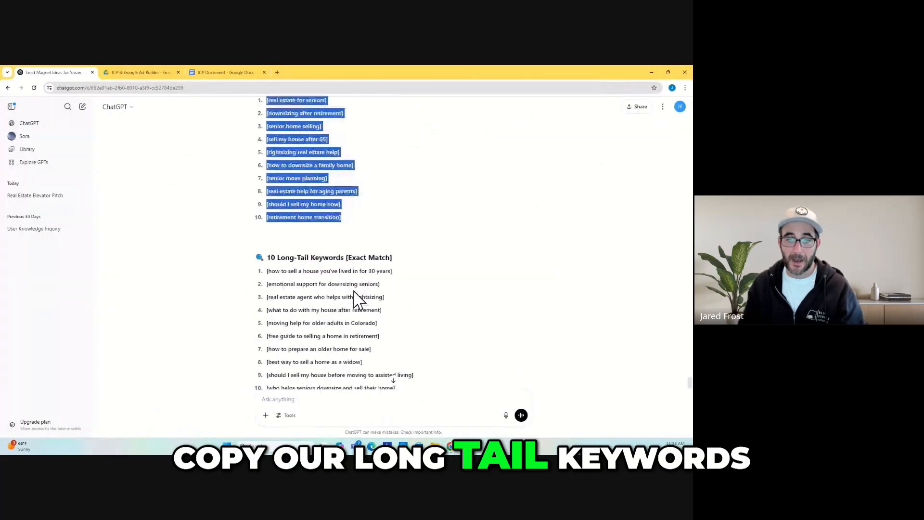
scroll(373, 329, down, 2)
drag(404, 332, 266, 197)
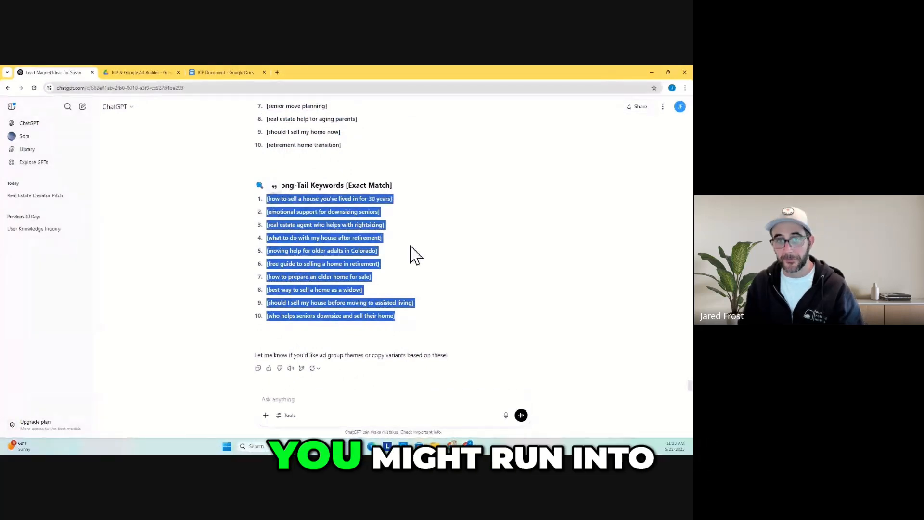
Add the copied long-tail keywords below [retirement home transition] in the Google Ads keyword list
key(alt+Tab)
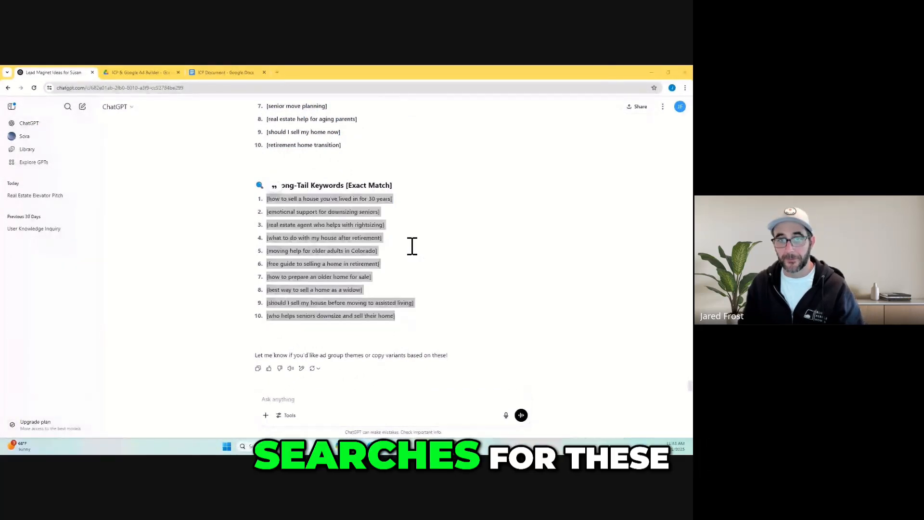
key(alt+Tab)
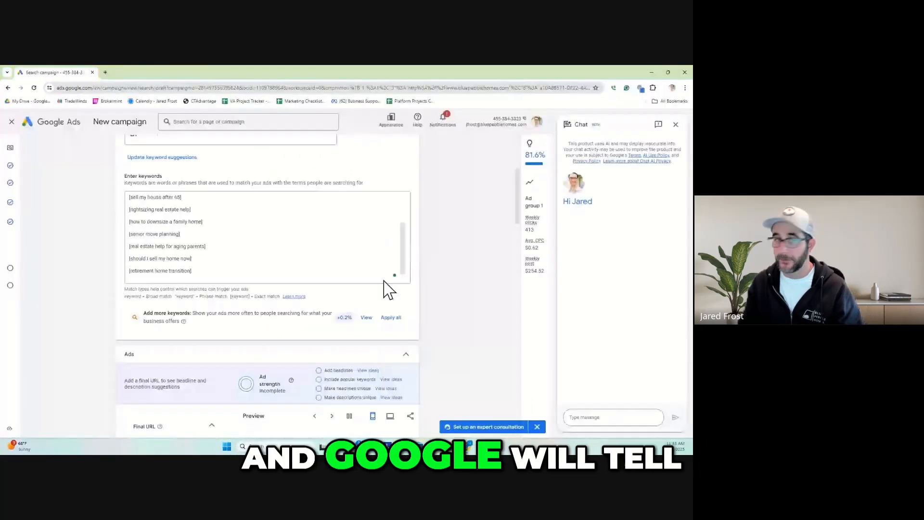
click(262, 277)
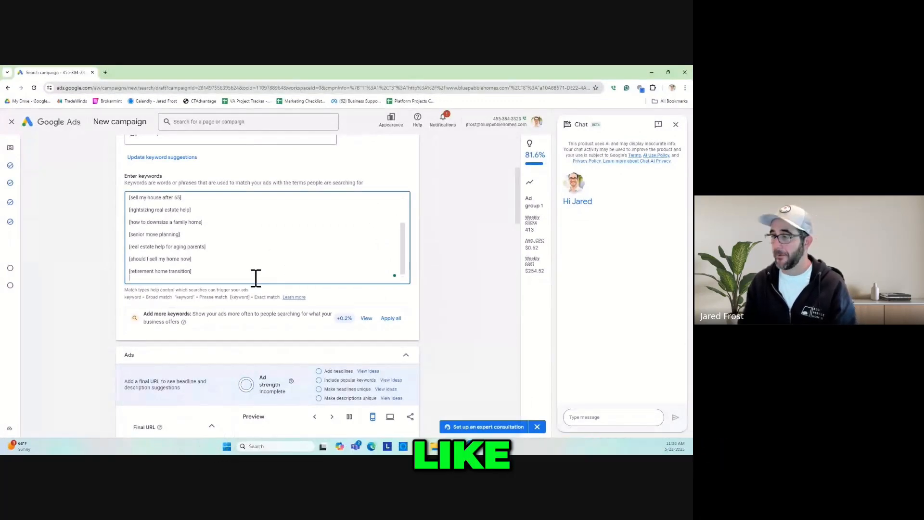
key(ctrl+v)
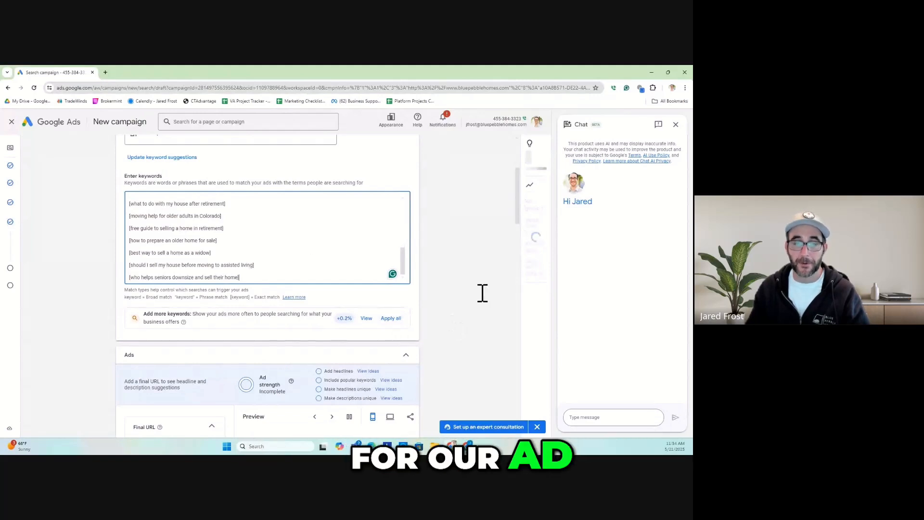
Review the Ads section of Ad group 1, especially its filled and empty headline entries
click(469, 324)
scroll(470, 327, down, 4)
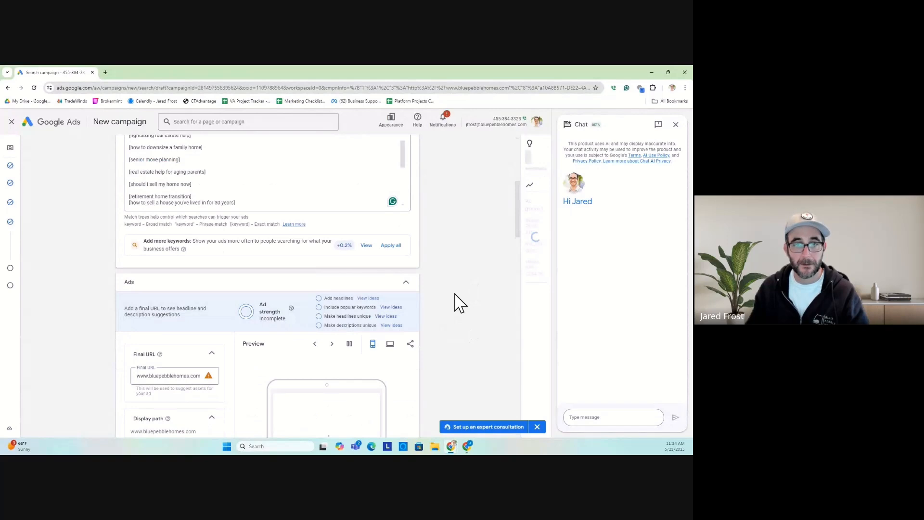
scroll(460, 303, down, 1)
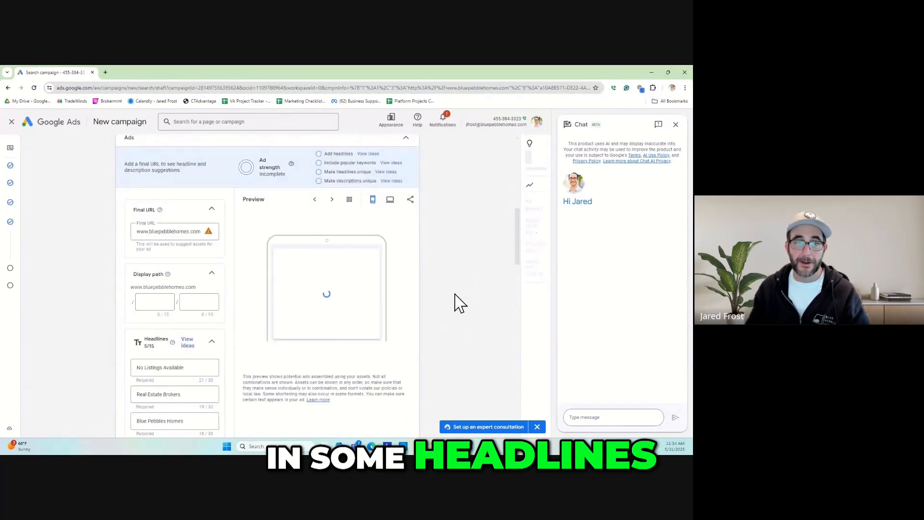
scroll(460, 304, down, 4)
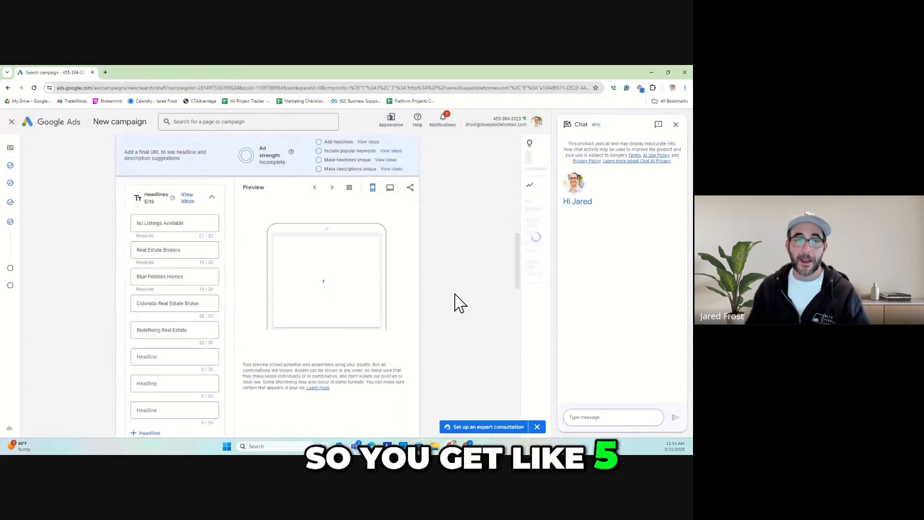
scroll(459, 303, down, 2)
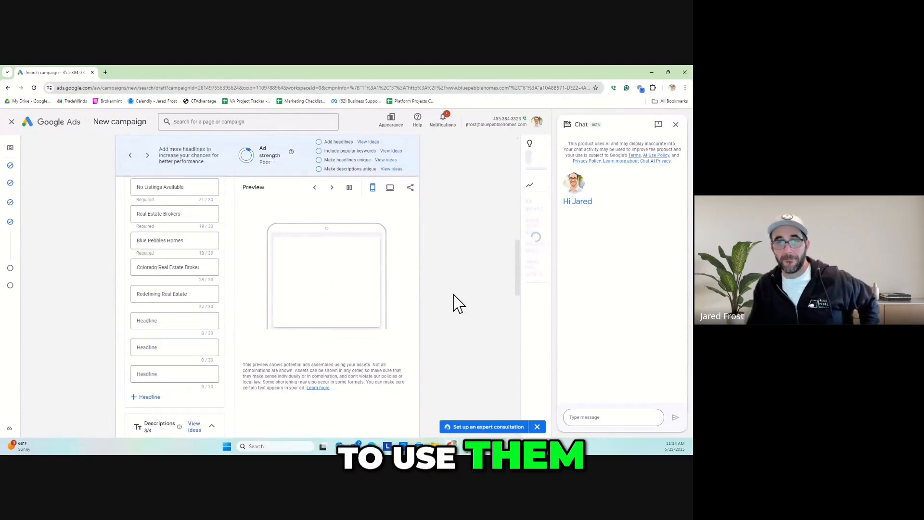
scroll(456, 303, up, 2)
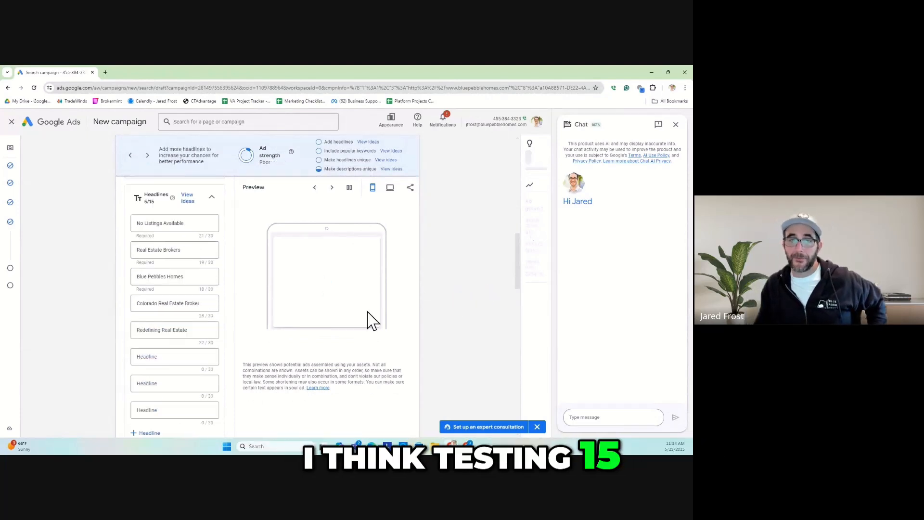
scroll(298, 327, up, 1)
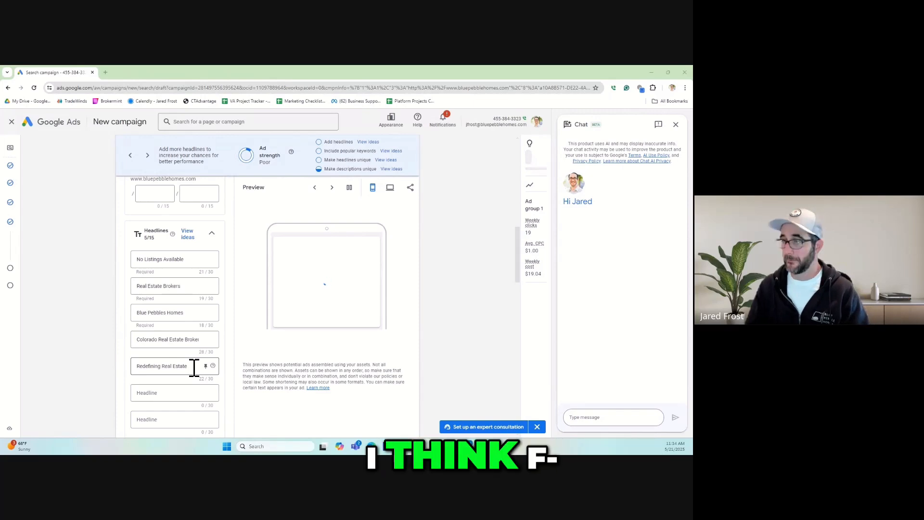
Copy the Step 6 prompt for 5 ad headlines under 30 characters from the blueprint document and send it to ChatGPT
key(alt+Tab)
scroll(319, 397, down, 2)
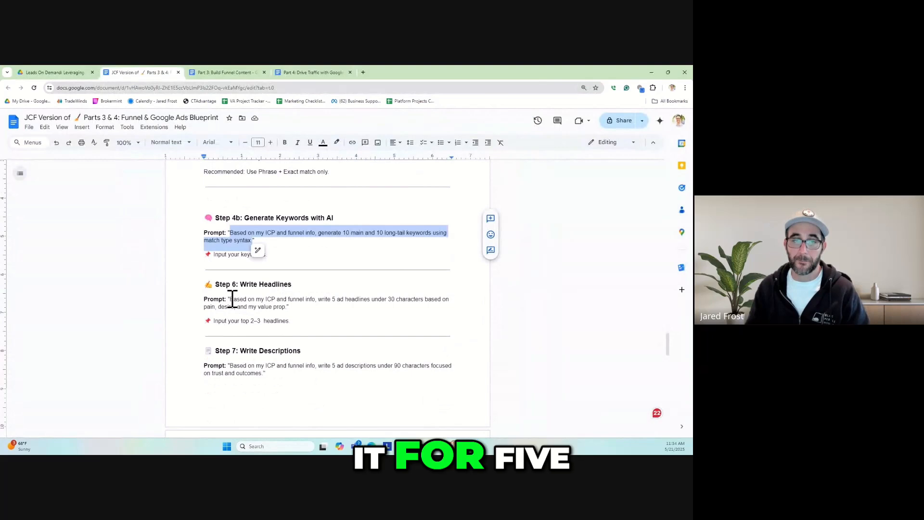
drag(230, 299, 282, 310)
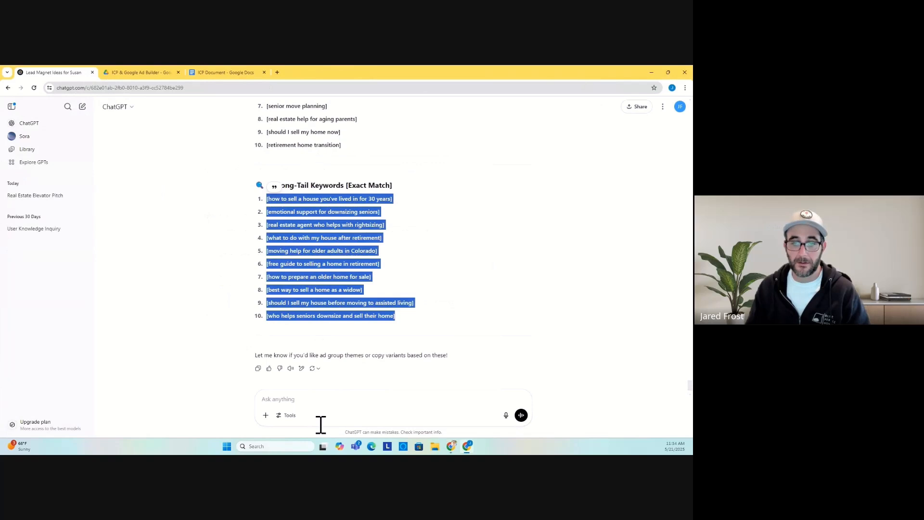
click(317, 403)
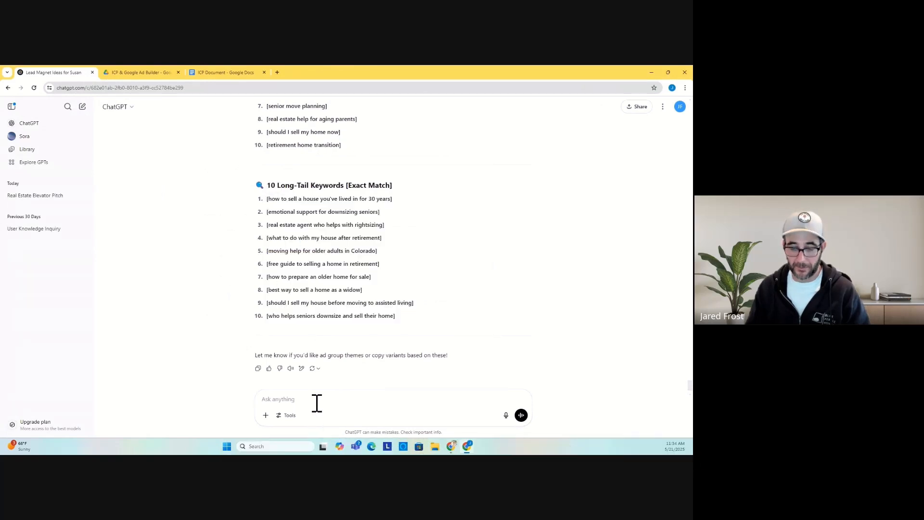
text(Based on my ICP and funnel info, write 5 ad headlines under 30 characters based on pain, desire, and my value prop.)
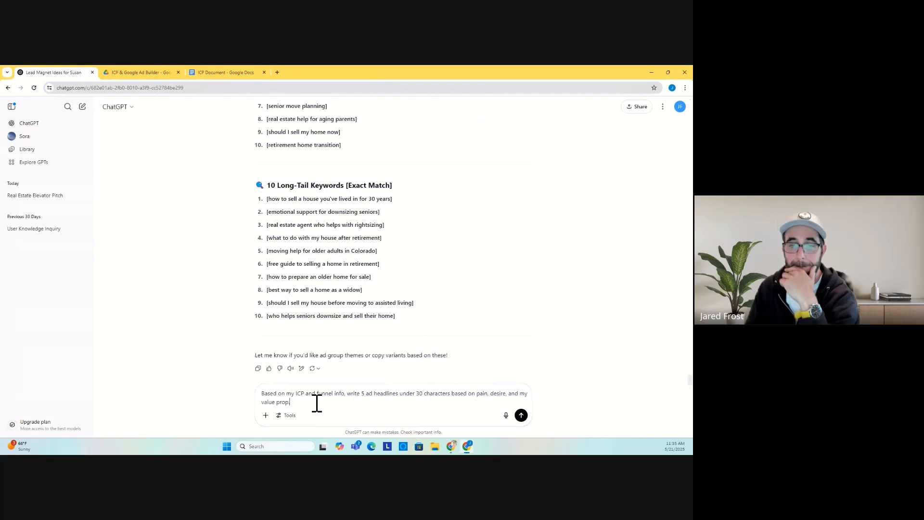
key(Return)
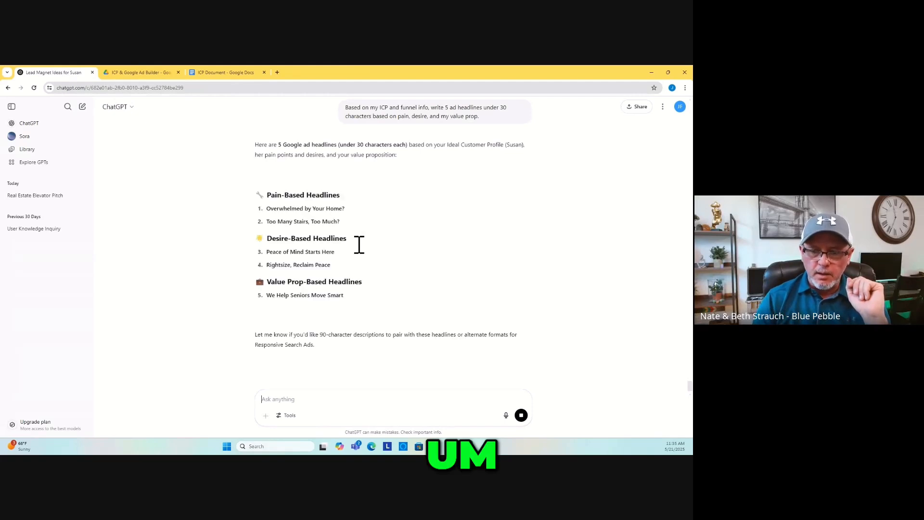
Copy the headline "Peace of Mind Starts Here" from ChatGPT and switch to the "No Listings Available" headline in Google Ads
click(358, 252)
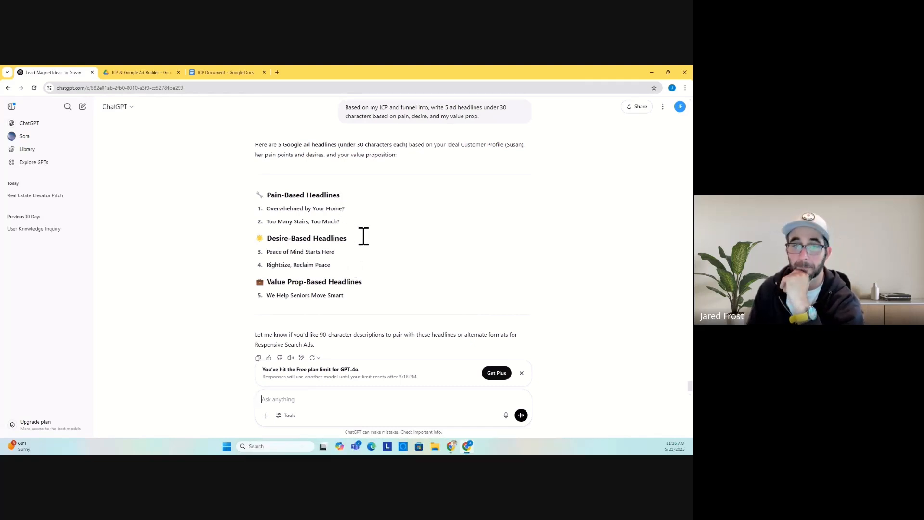
scroll(380, 260, down, 1)
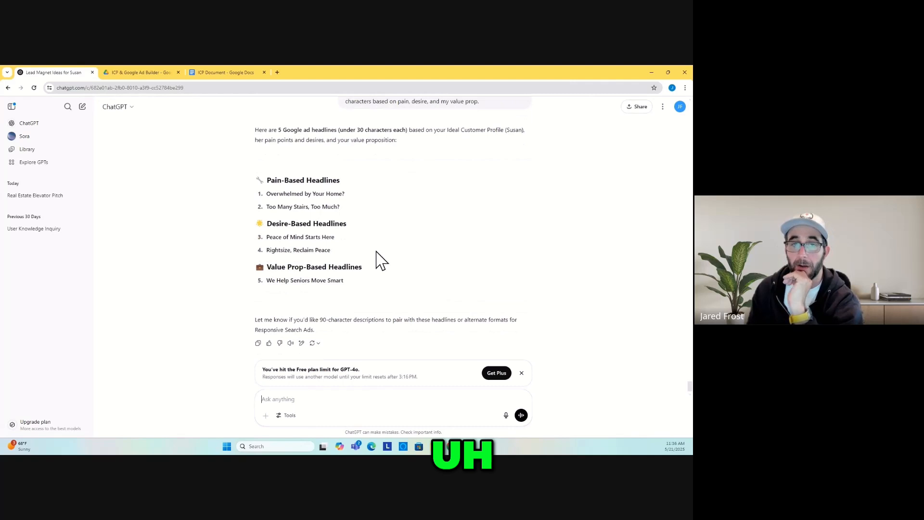
scroll(380, 259, up, 1)
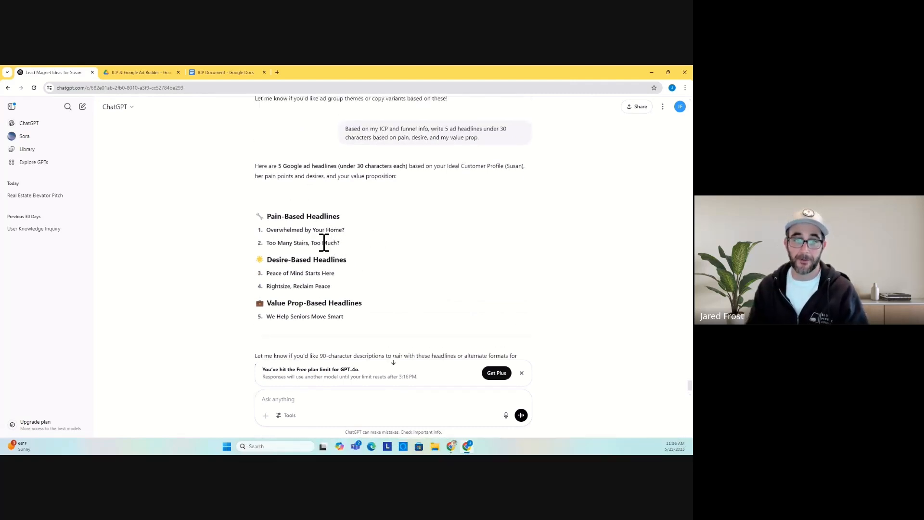
drag(335, 274, 266, 272)
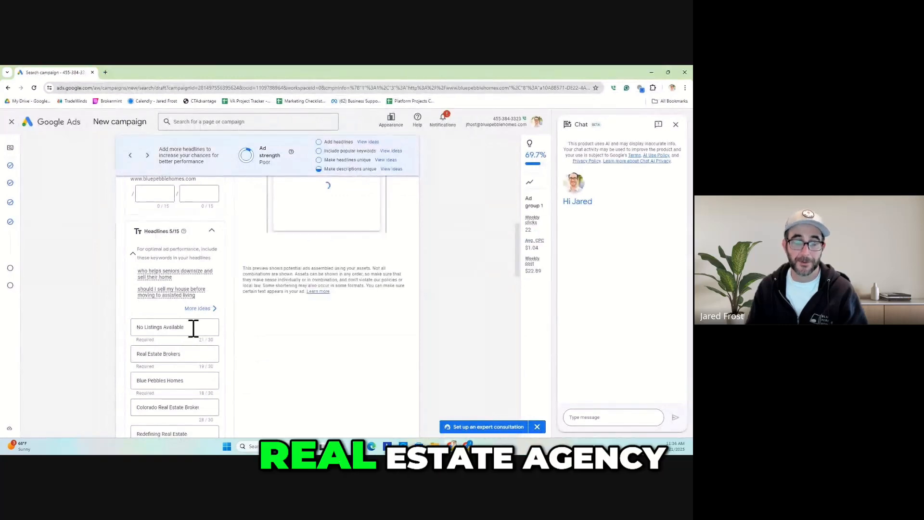
triple_click(139, 328)
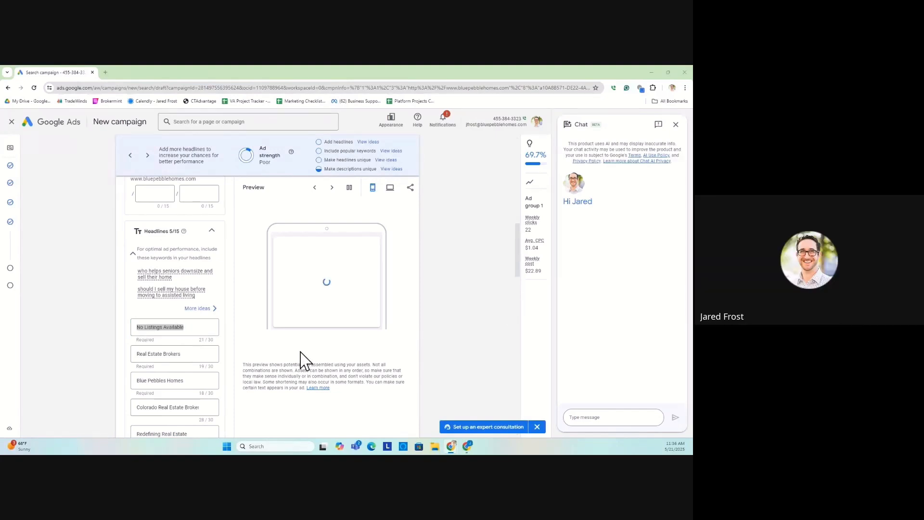
click(192, 328)
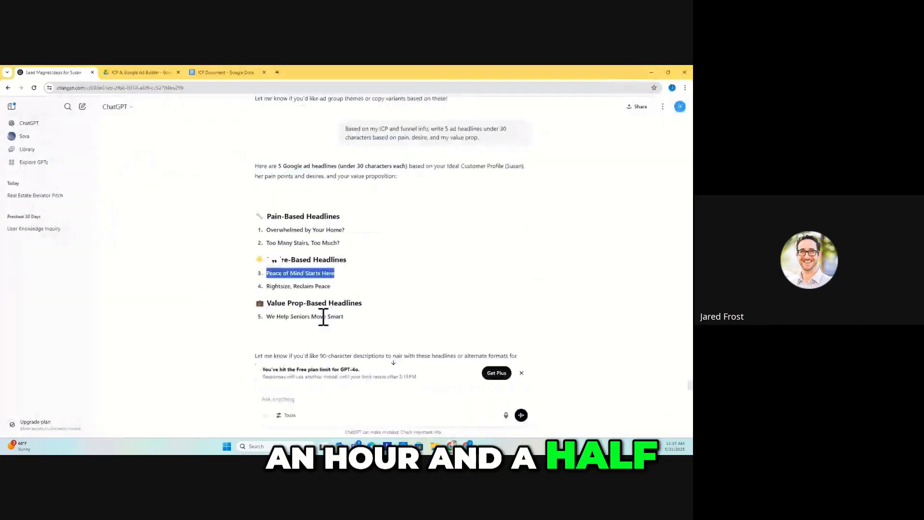
Copy the headline "Too Many Stairs, Too Much?" from ChatGPT and switch back to Google Ads
drag(340, 243, 269, 240)
key(ctrl+c)
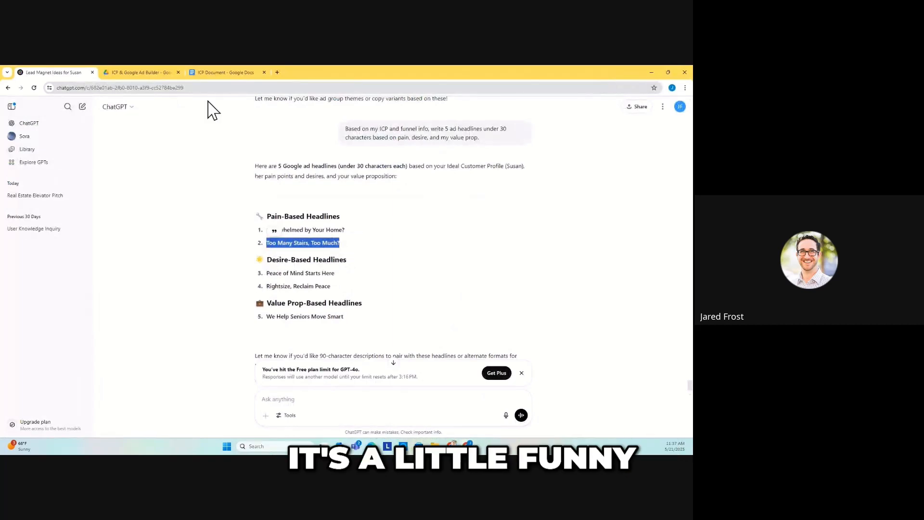
key(alt+Tab)
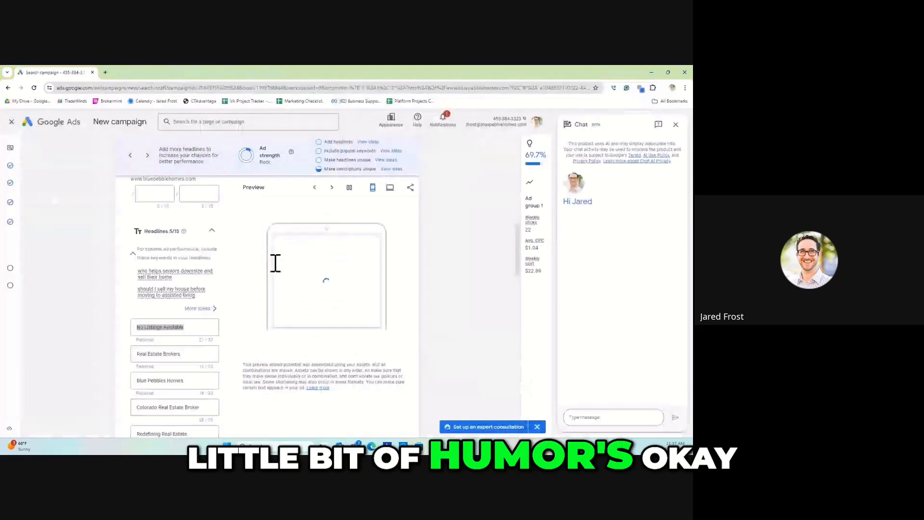
Review the filled and empty headline entries of the ad, from the first headline down to the unused ones
click(182, 355)
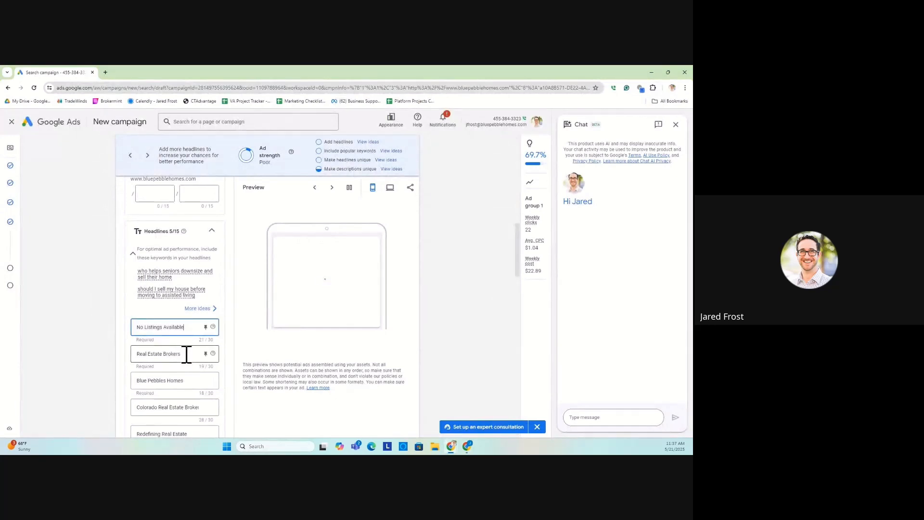
click(187, 354)
scroll(186, 354, down, 1)
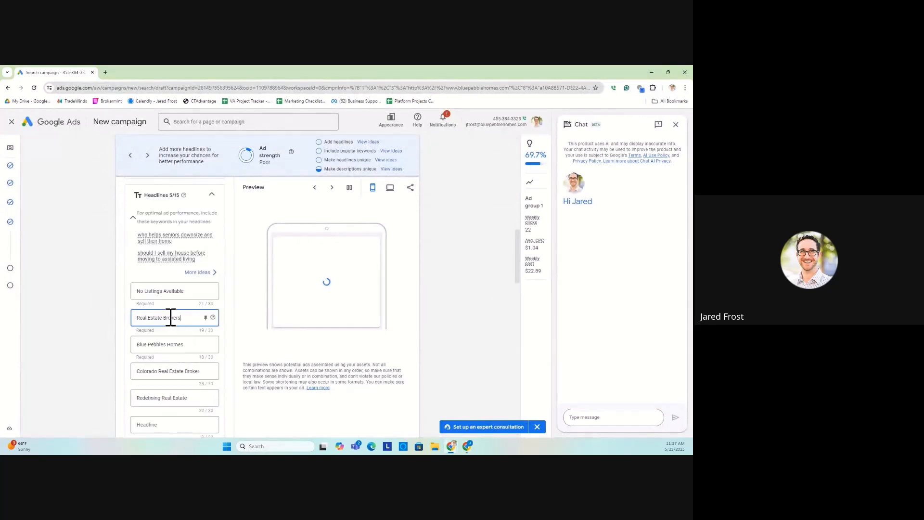
key(Tab)
scroll(171, 318, down, 2)
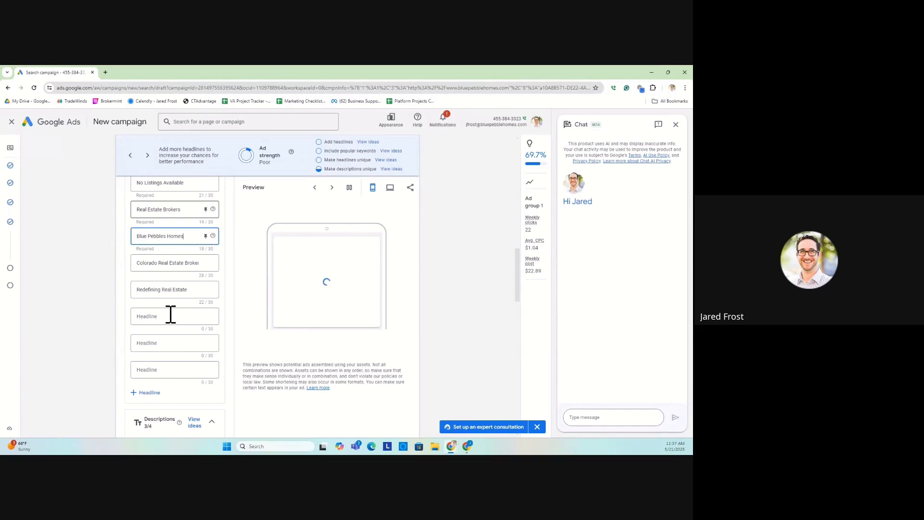
click(171, 315)
scroll(191, 243, up, 1)
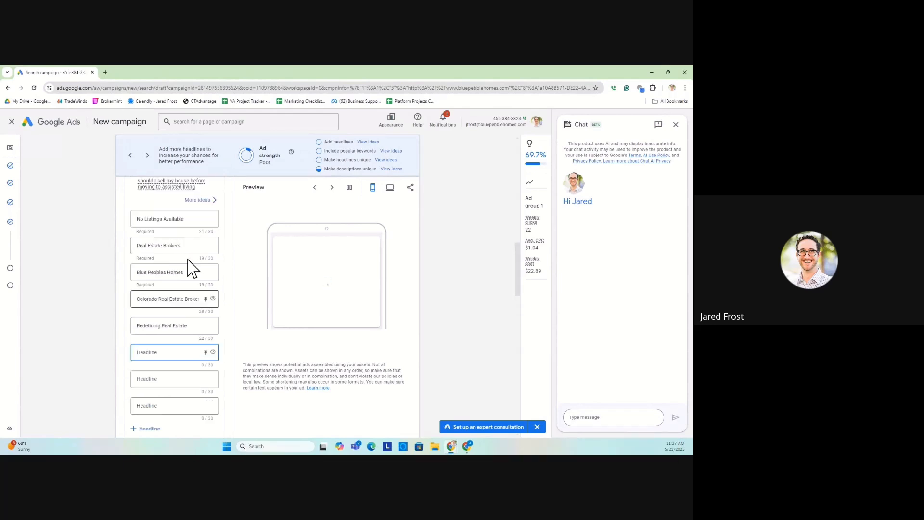
scroll(192, 268, up, 1)
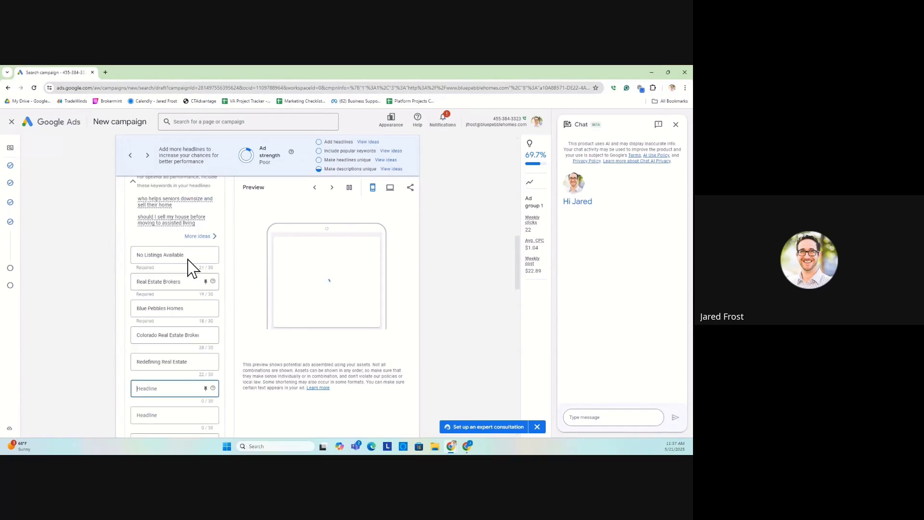
scroll(190, 264, up, 2)
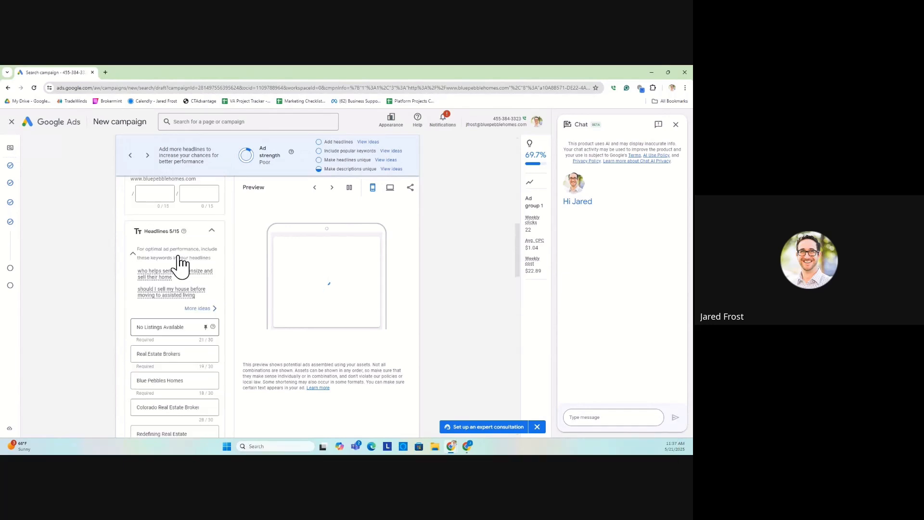
Replace the "No Listings Available" headline with the copied "Too Many Stairs, Too Much?"
click(173, 331)
triple_click(173, 330)
key(BackSpace)
key(ctrl+v)
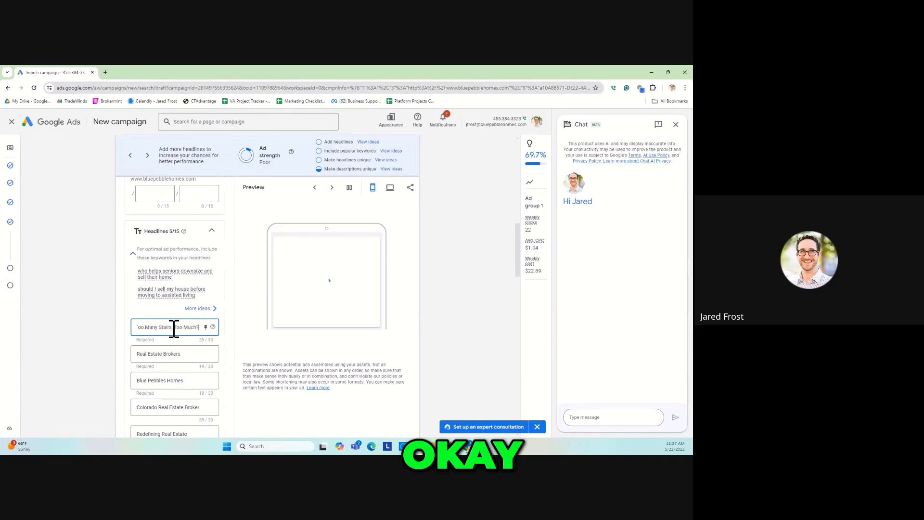
Clear the "Real Estate Brokers" text from the second headline
click(164, 357)
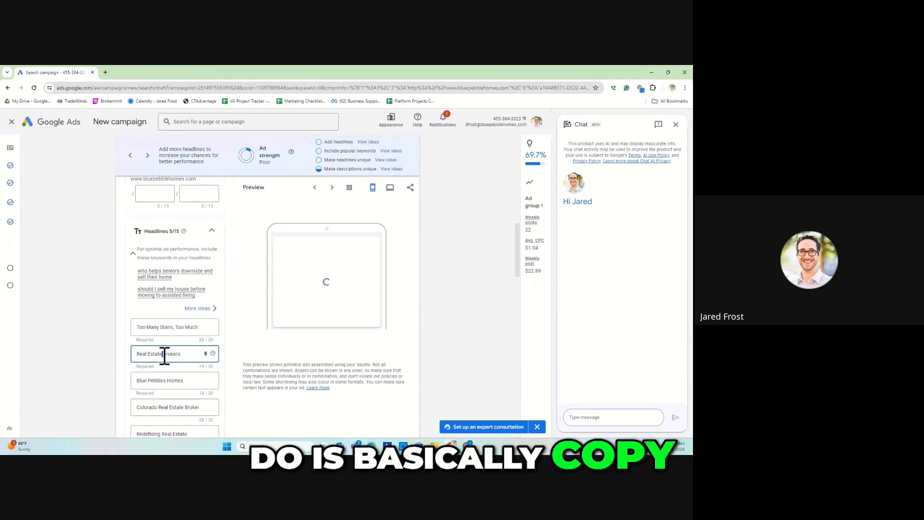
triple_click(202, 355)
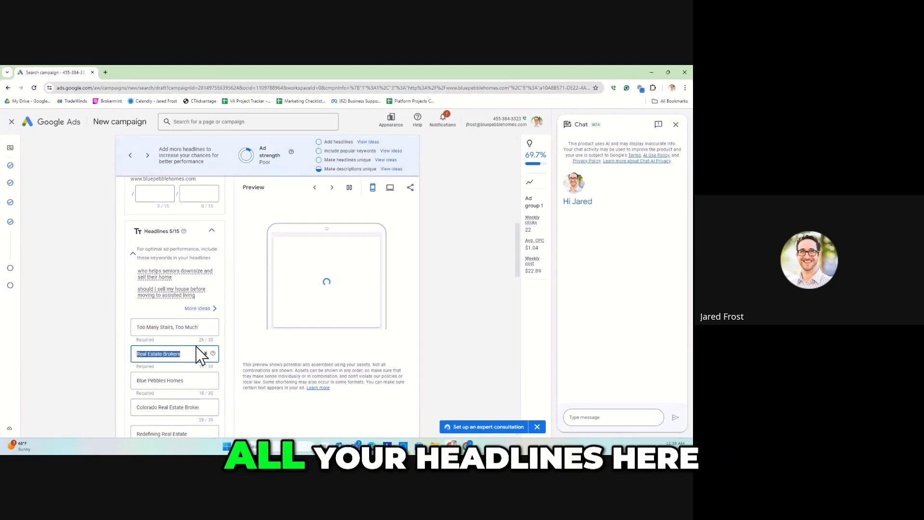
key(BackSpace)
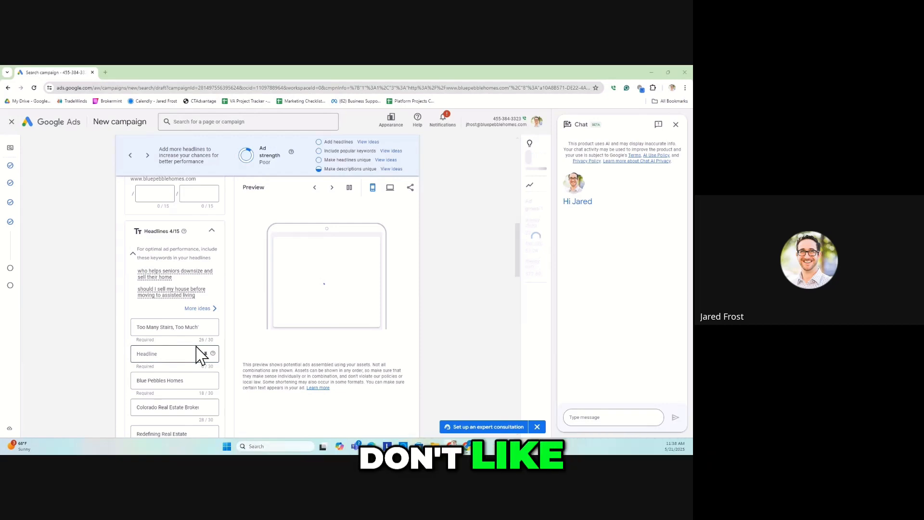
Select the headline "Peace of Mind Starts Here" in ChatGPT and return to the empty second headline in Google Ads
key(alt+Tab)
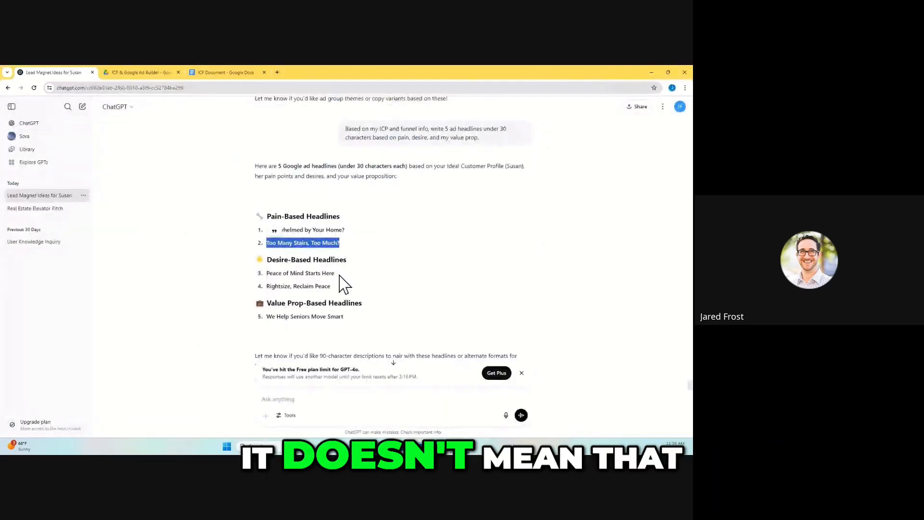
drag(336, 273, 269, 273)
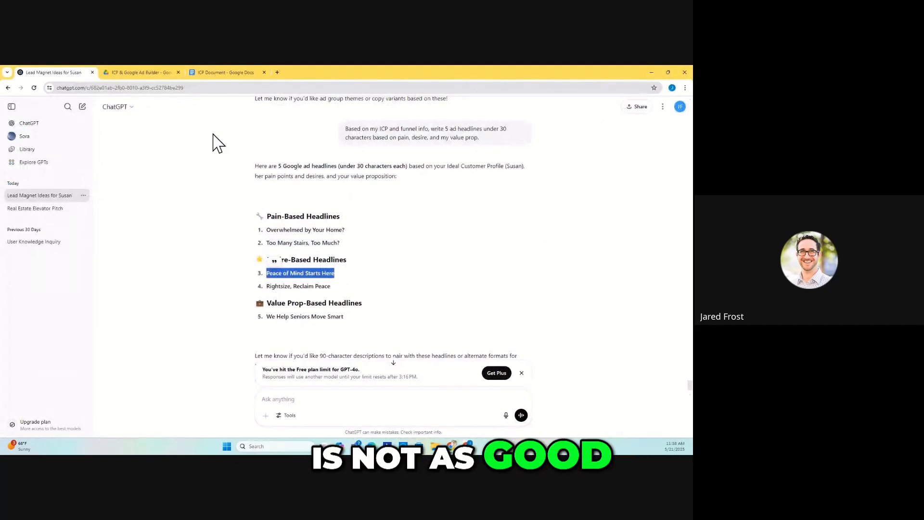
key(alt+Tab)
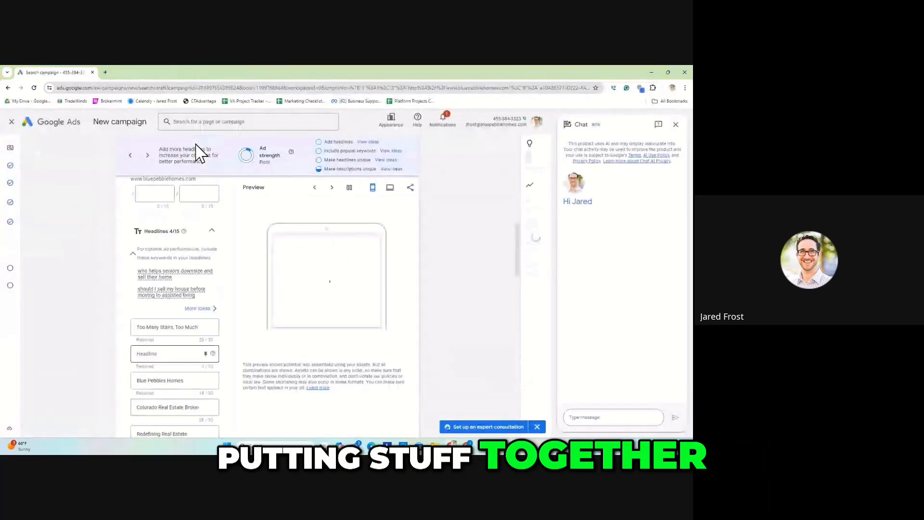
click(176, 352)
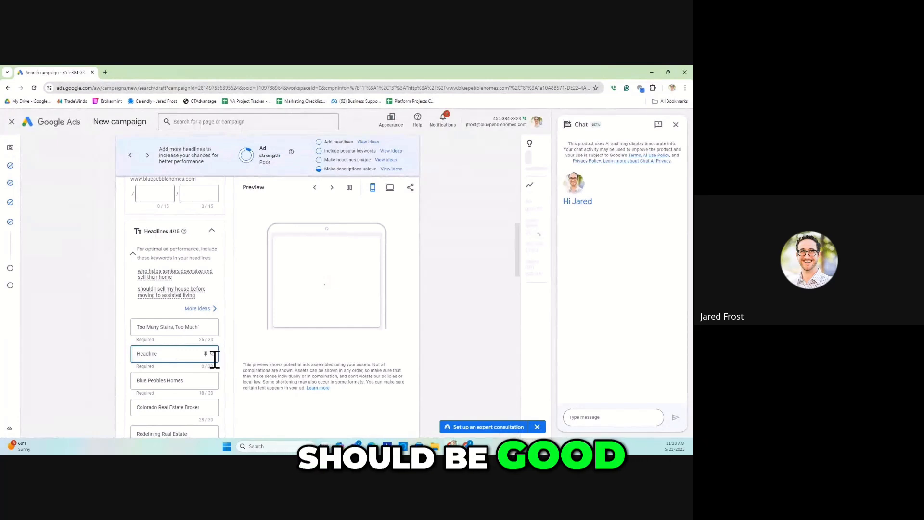
Examine the remaining headline entries and the existing entries in the ad's Descriptions section
scroll(214, 360, down, 1)
scroll(198, 348, down, 1)
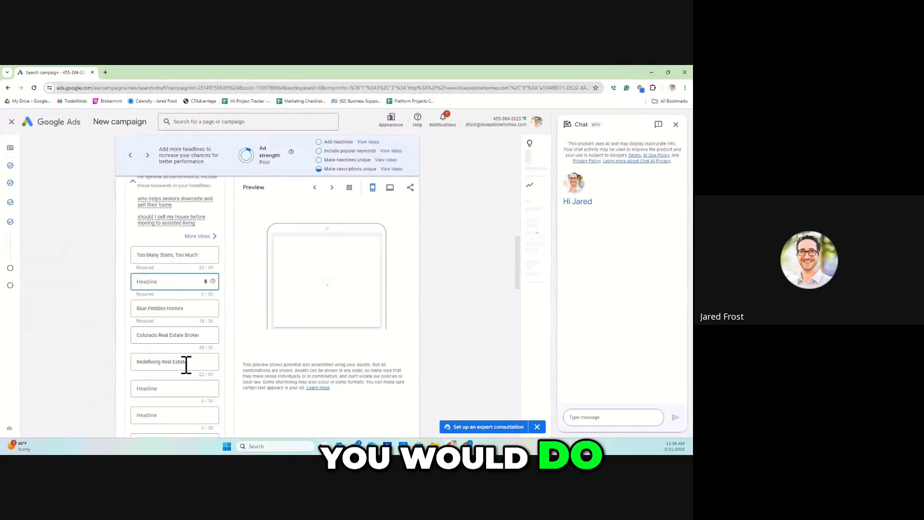
scroll(167, 269, down, 1)
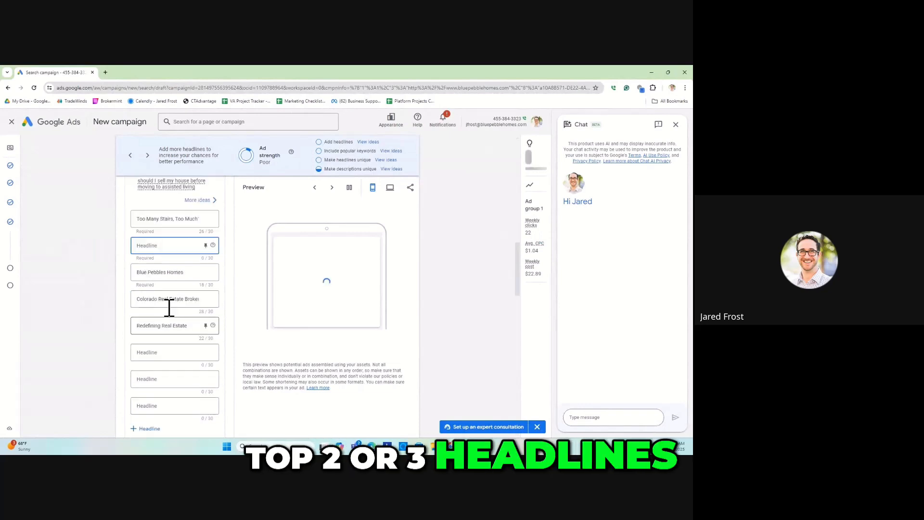
scroll(169, 313, down, 3)
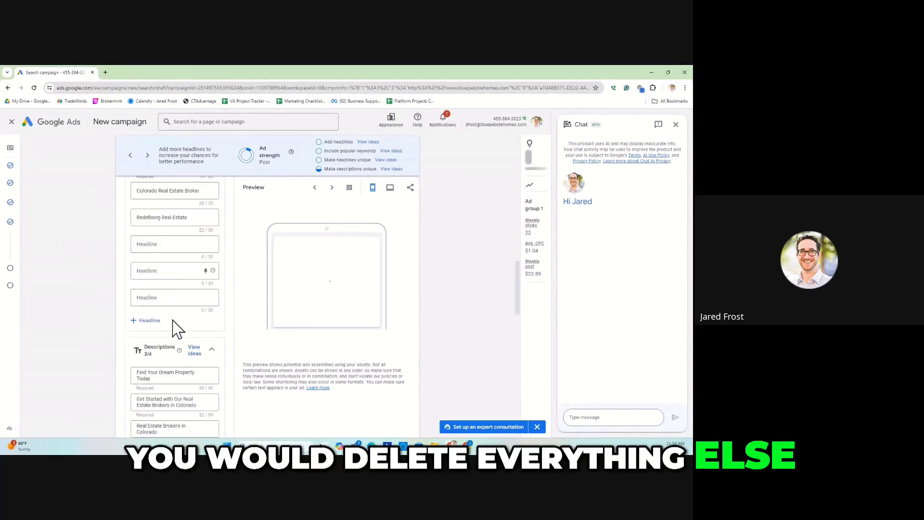
scroll(176, 330, down, 1)
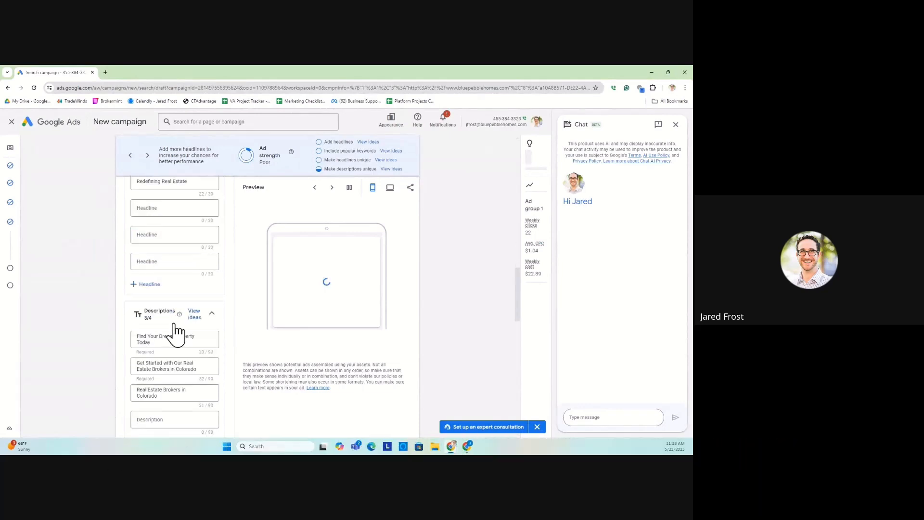
scroll(175, 327, down, 3)
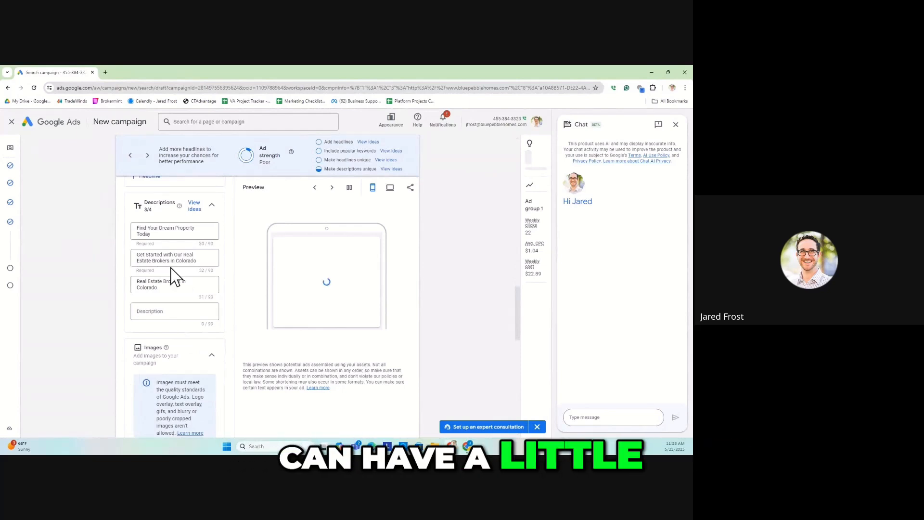
scroll(175, 277, up, 1)
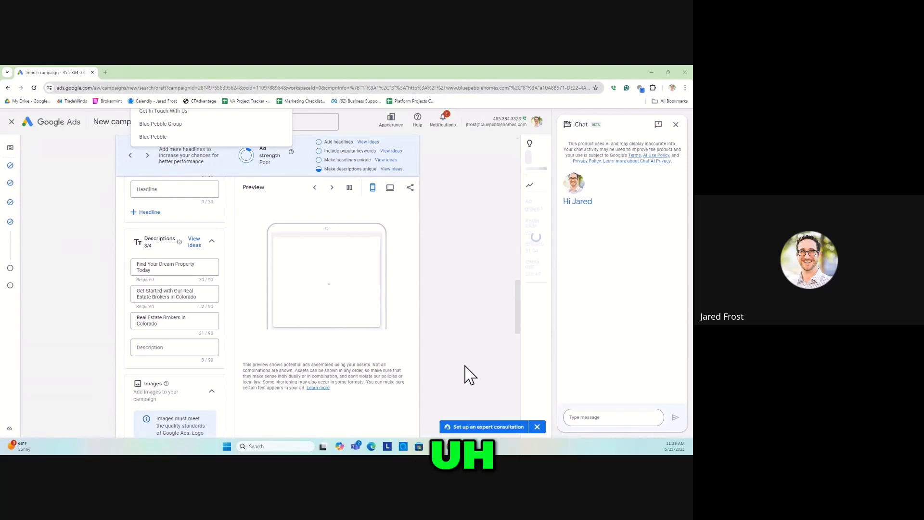
Copy the Step 7 prompt for 5 ad descriptions under 90 characters from the blueprint document and send it to ChatGPT
click(484, 403)
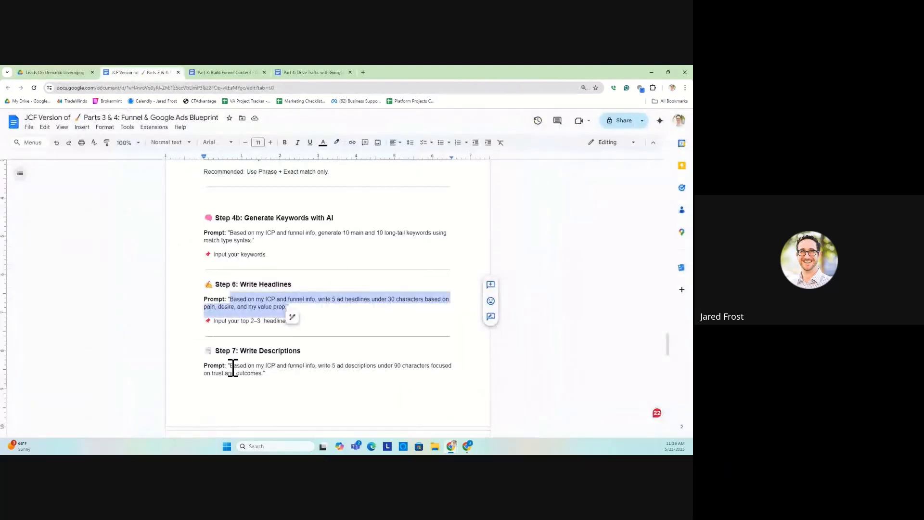
drag(232, 367, 265, 378)
key(ctrl+c)
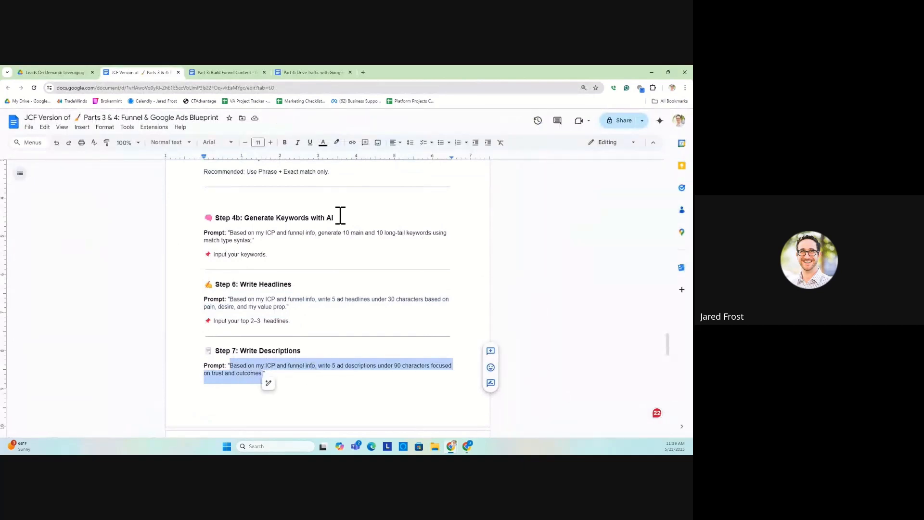
key(alt+Tab)
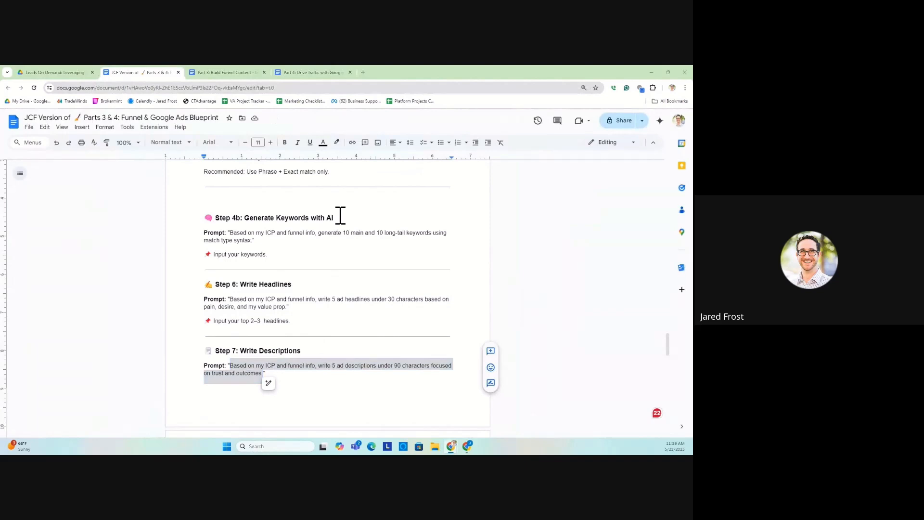
click(311, 398)
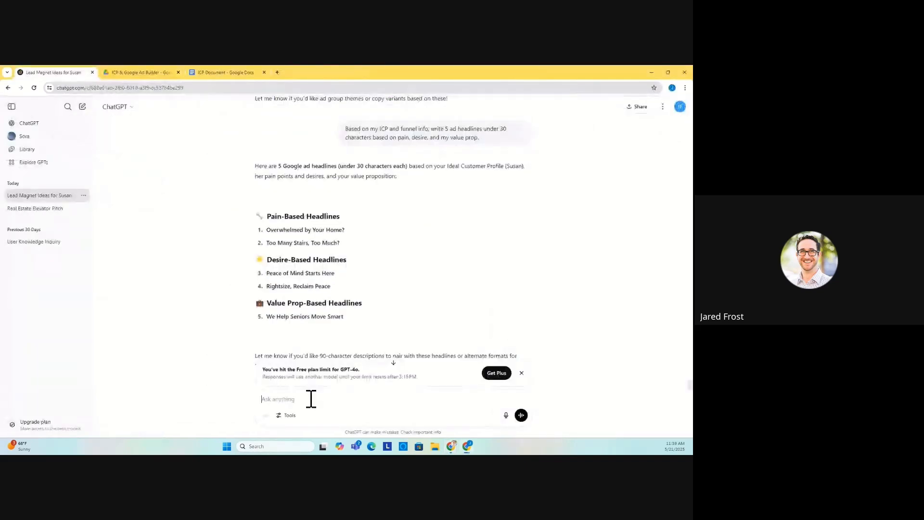
key(ctrl+v)
key(Return)
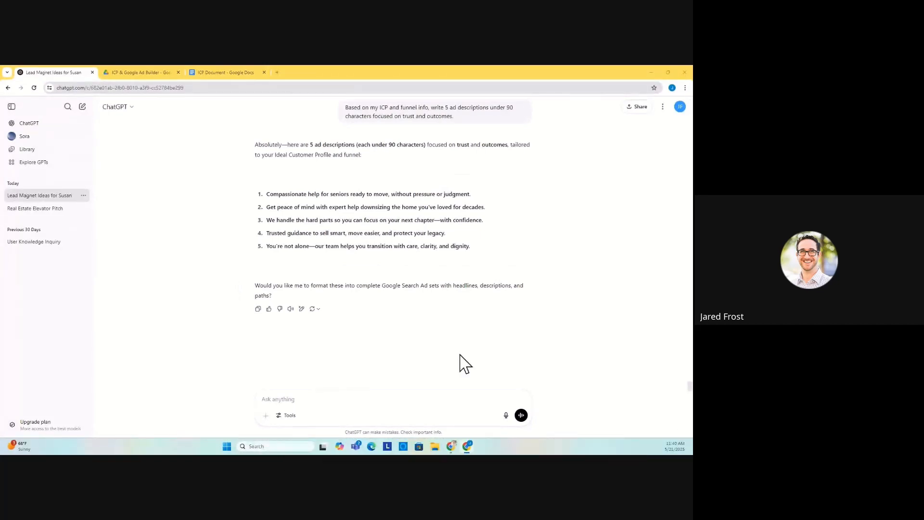
Switch to Google Ads and review the ad's Descriptions, Images, Business name, Business logo and Sitelinks sections
click(452, 445)
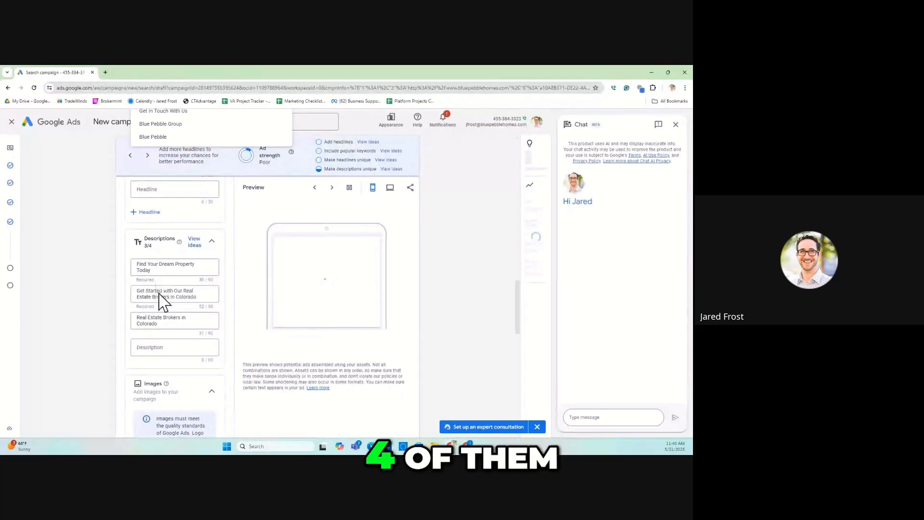
scroll(164, 308, down, 1)
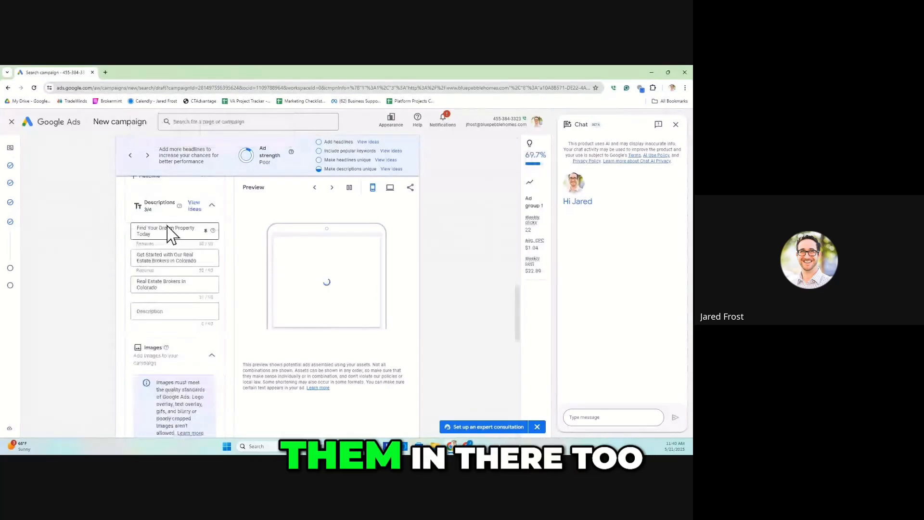
scroll(168, 332, down, 2)
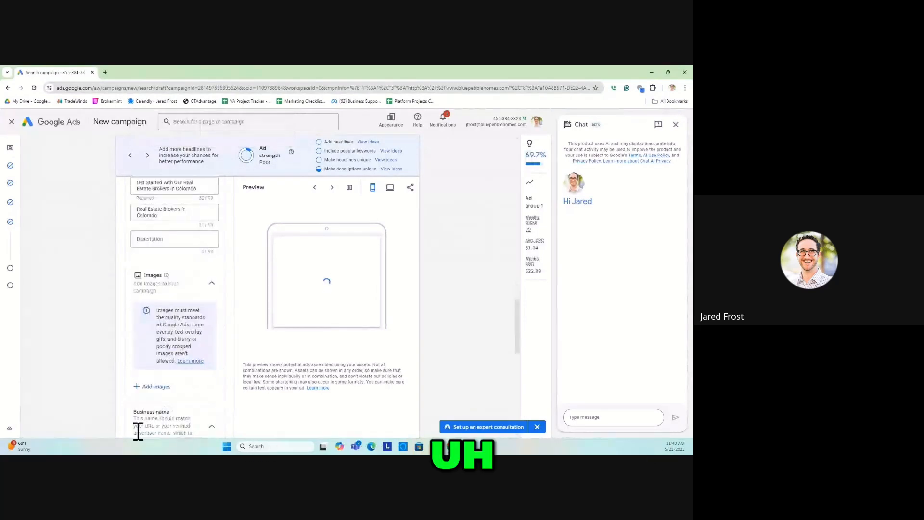
scroll(147, 415, down, 3)
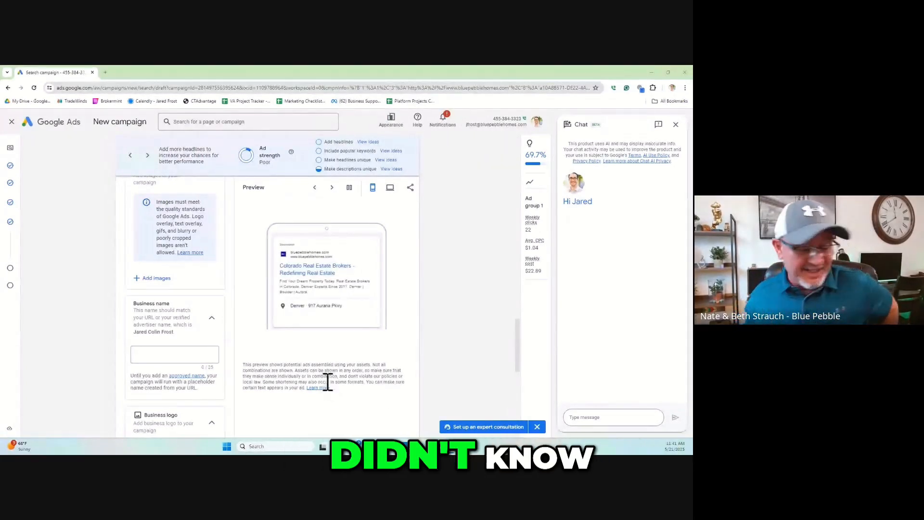
scroll(311, 372, down, 1)
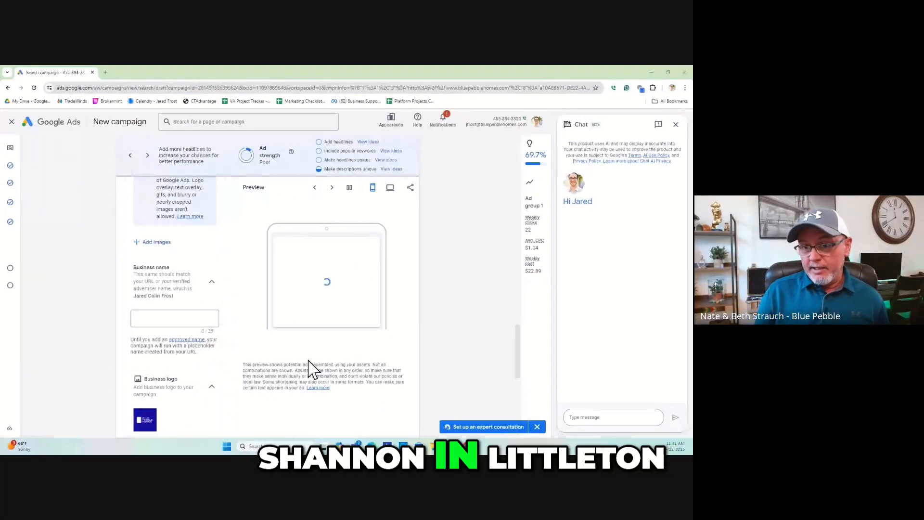
scroll(270, 352, down, 1)
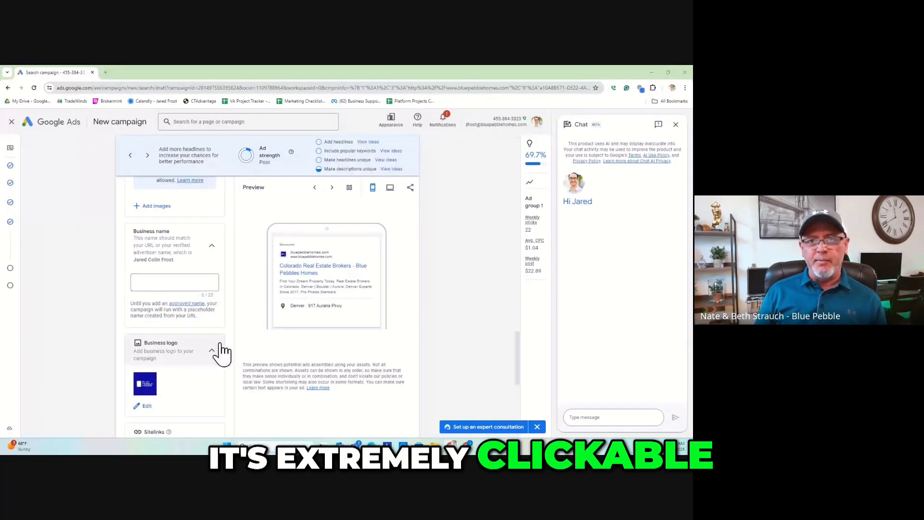
scroll(222, 353, down, 1)
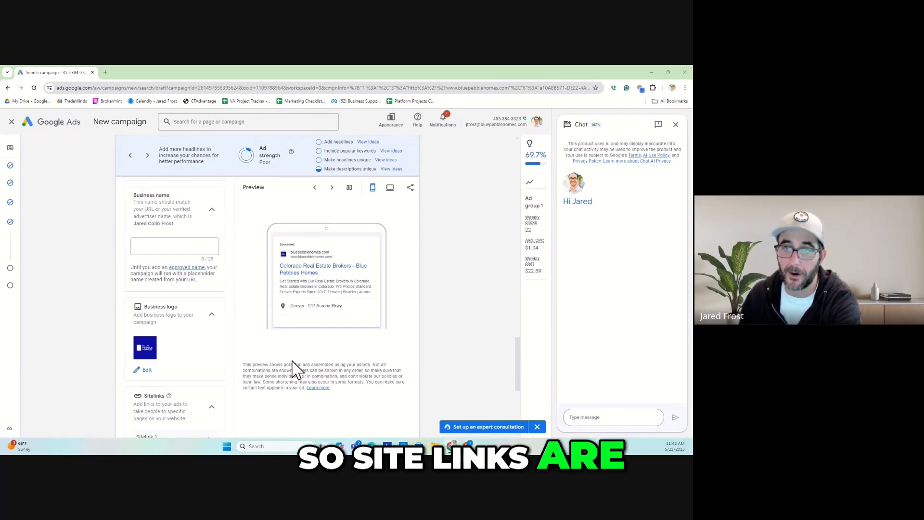
scroll(301, 332, down, 2)
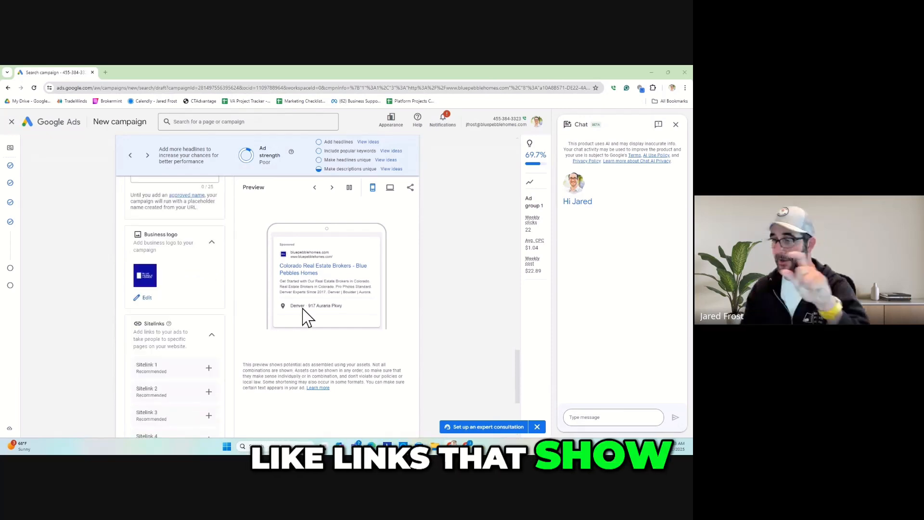
Copy the Step 8 prompt for 4 sitelinks with 25-character titles and 35-character descriptions from the blueprint document and send it to ChatGPT
scroll(308, 317, down, 2)
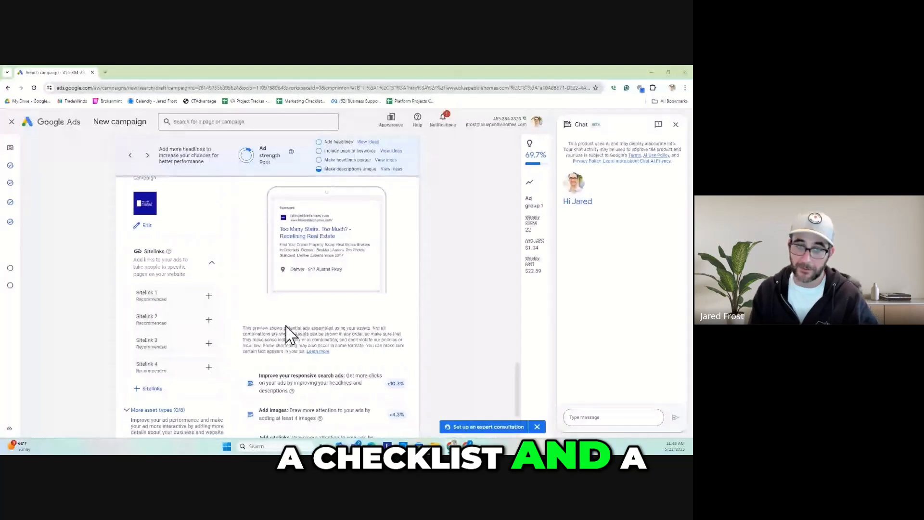
key(alt+Tab)
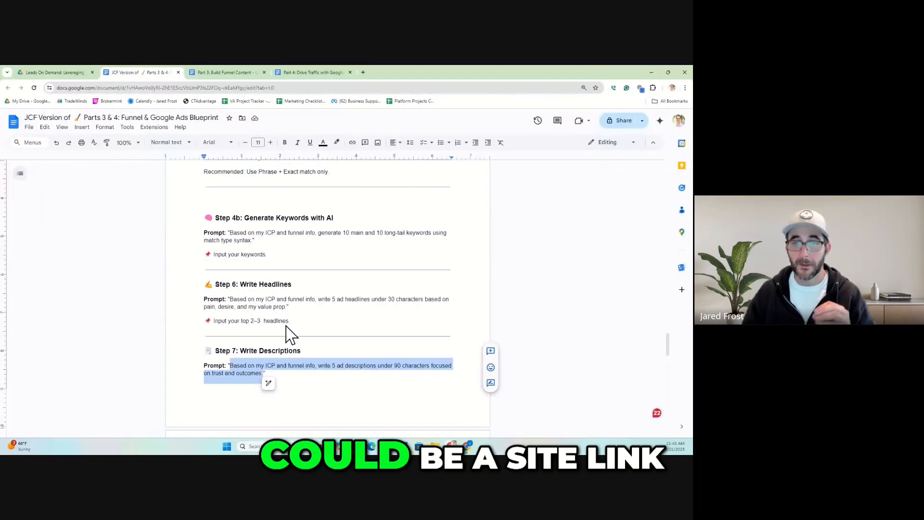
scroll(288, 332, down, 1)
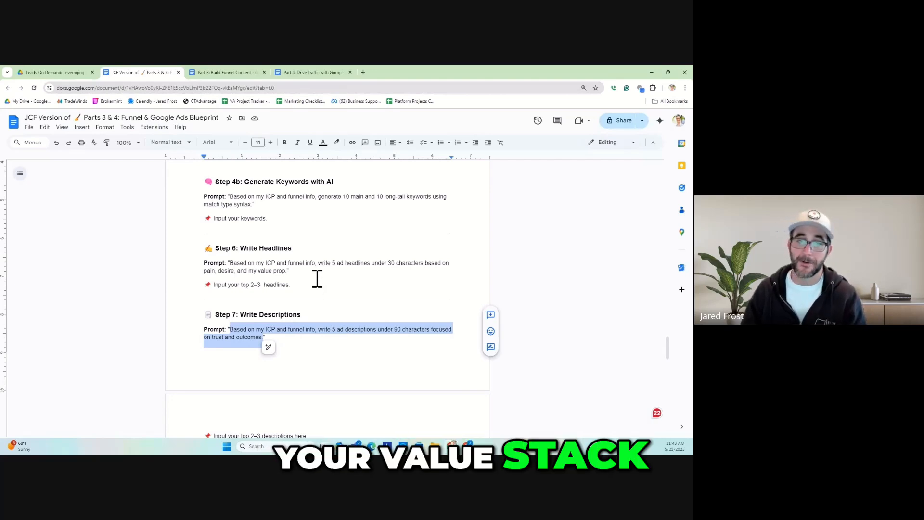
scroll(317, 275, down, 1)
scroll(318, 275, down, 4)
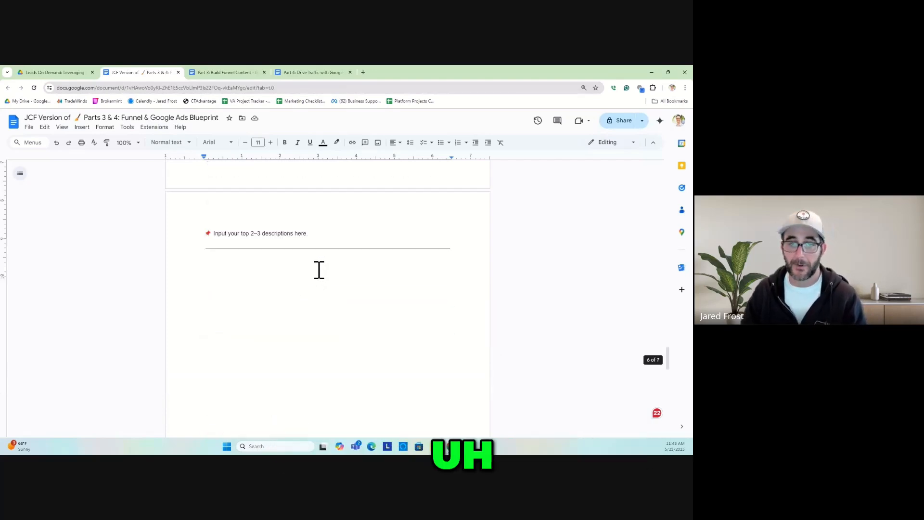
scroll(319, 270, down, 1)
scroll(320, 275, down, 9)
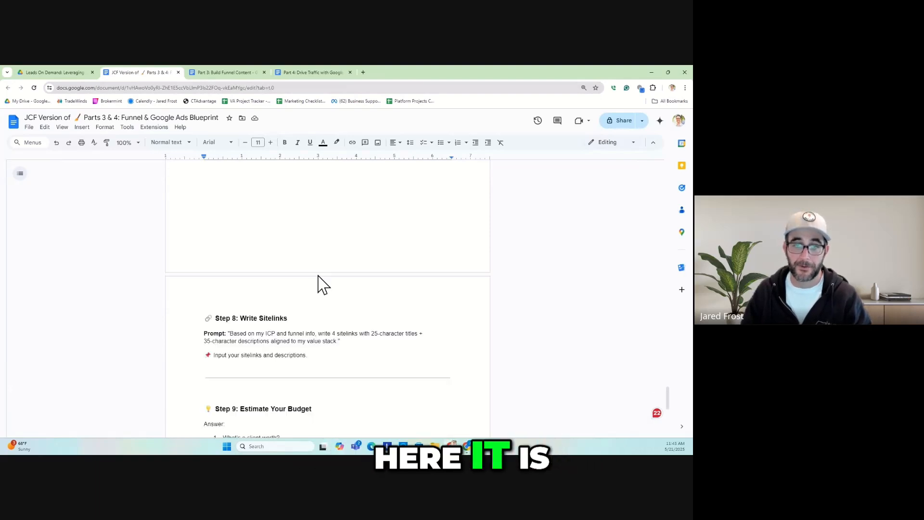
scroll(313, 274, down, 2)
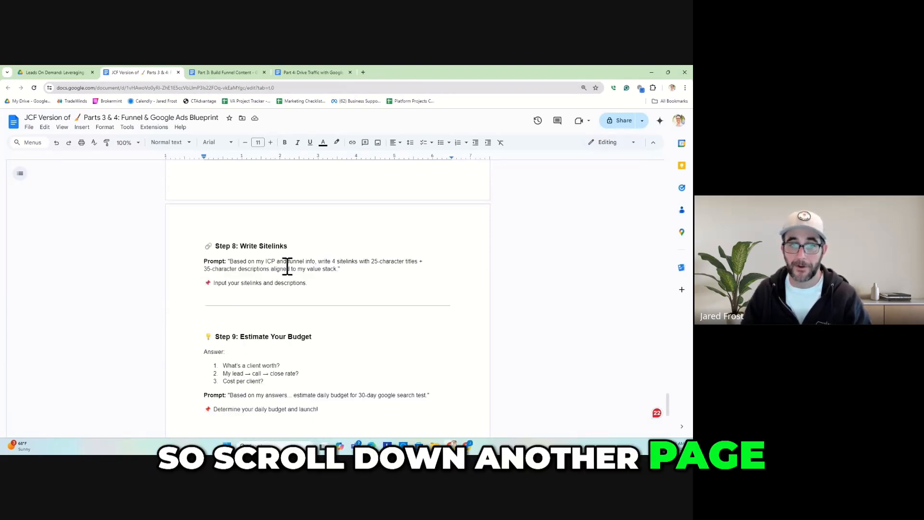
scroll(289, 267, down, 1)
scroll(287, 269, down, 1)
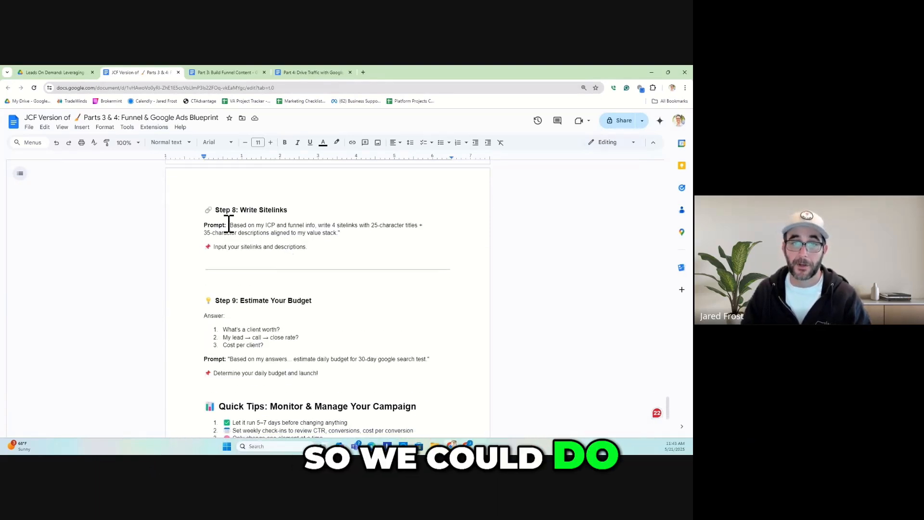
drag(230, 226, 338, 234)
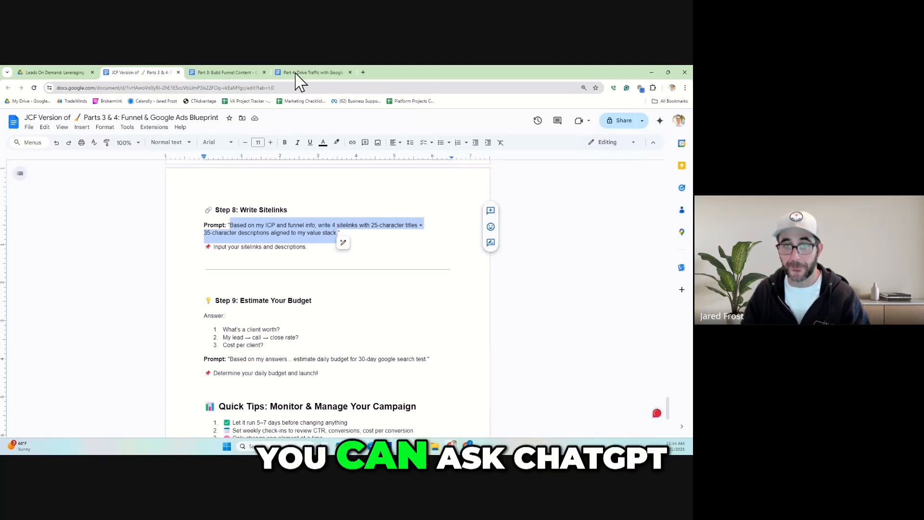
key(alt+Tab)
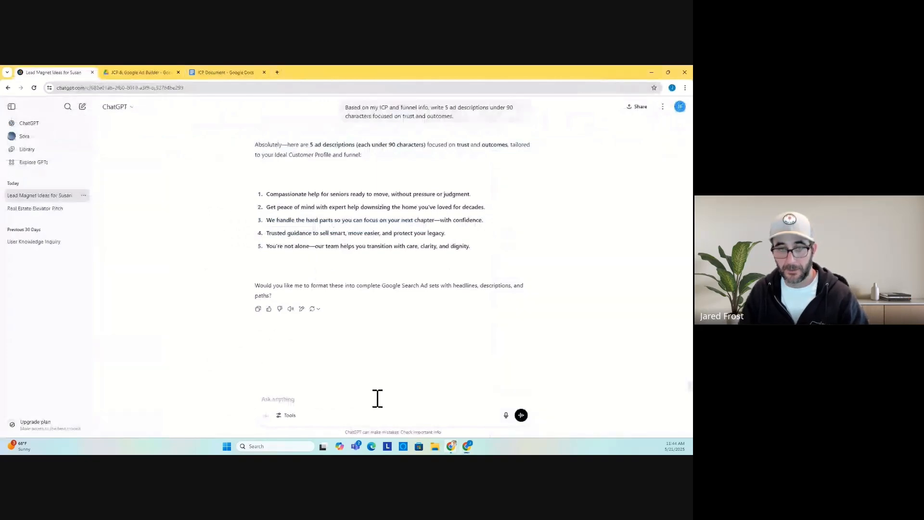
text(Based on my ICP and funnel info, write 4 sitelinks with 25-character titles + 35-character descriptions aligned to my value stack.)
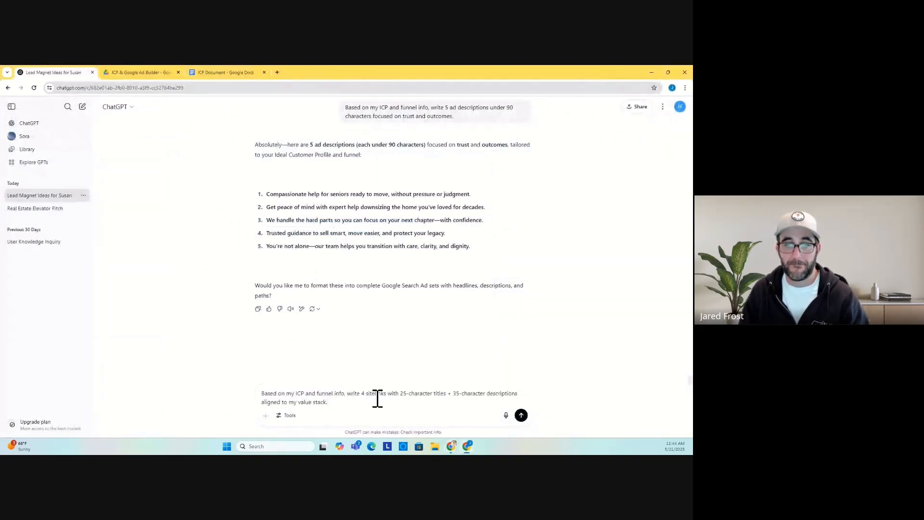
key(Return)
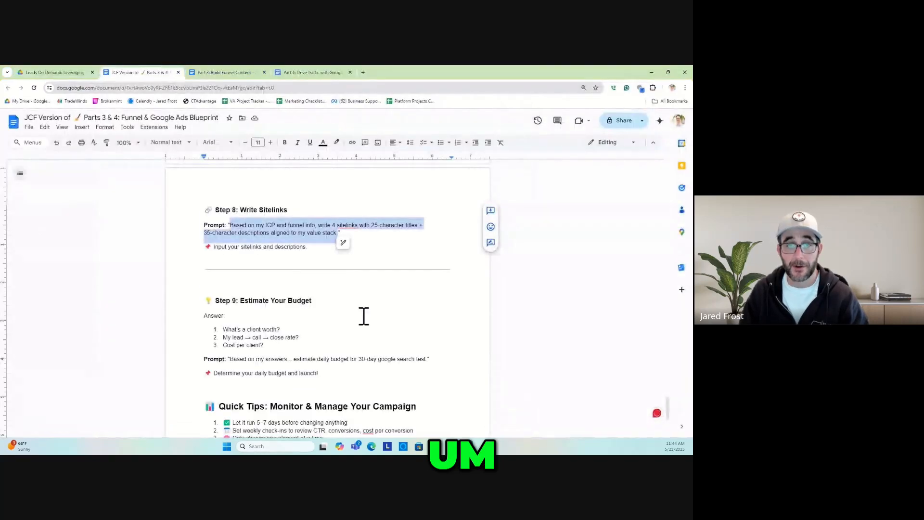
Switch to Google Ads, close the ad form and continue past the keywords and ads page of the new campaign
scroll(357, 307, down, 1)
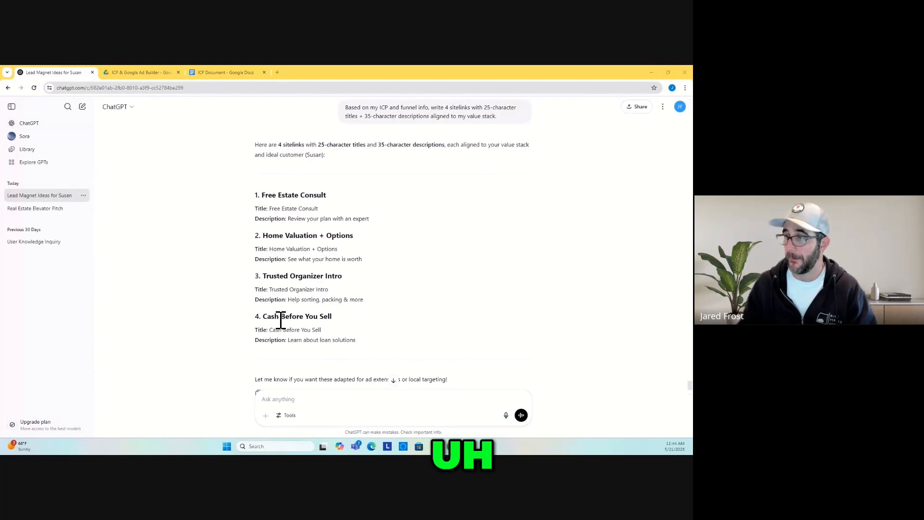
key(alt+Tab)
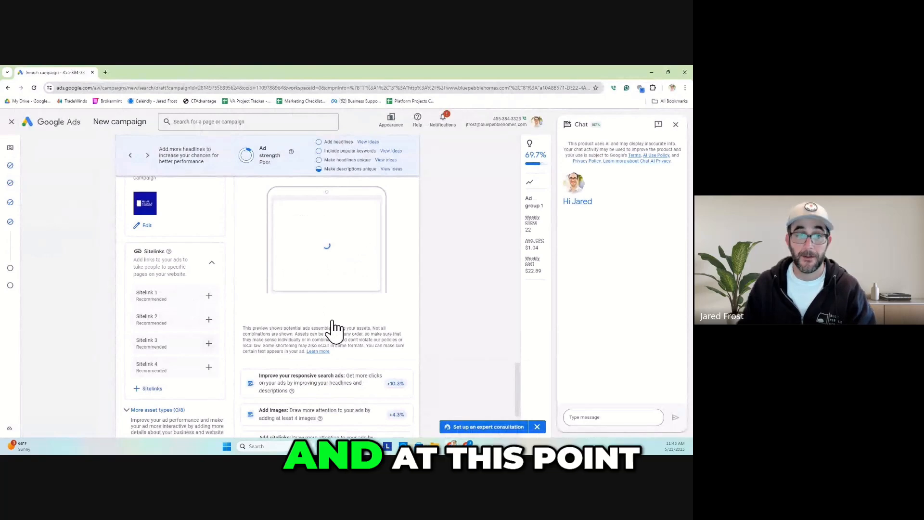
scroll(335, 327, down, 1)
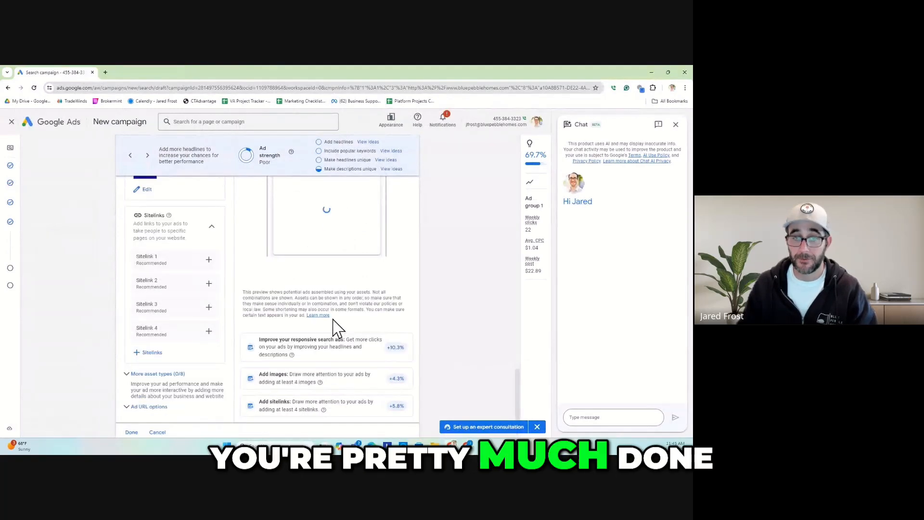
scroll(335, 327, down, 1)
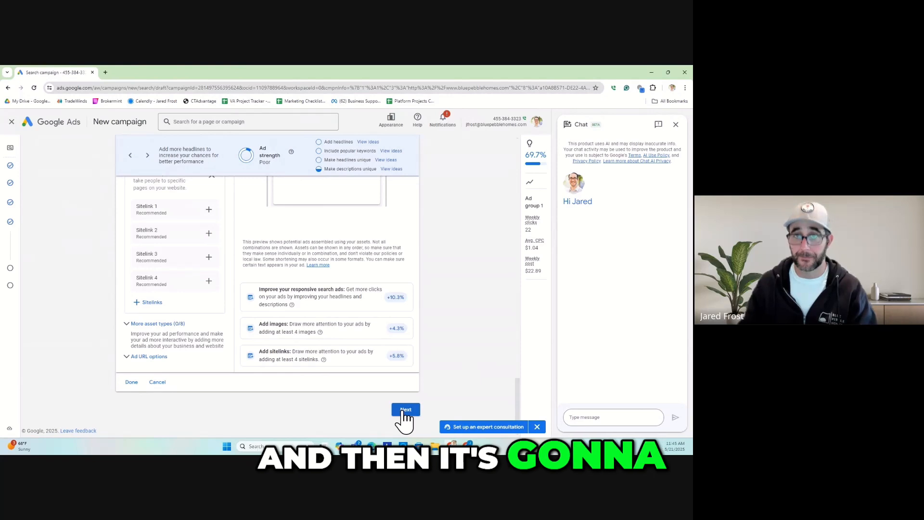
click(403, 412)
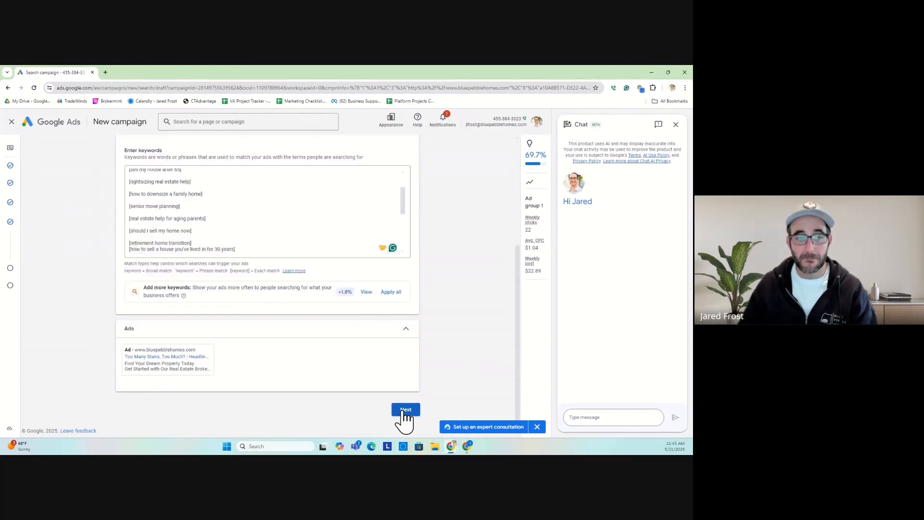
click(404, 411)
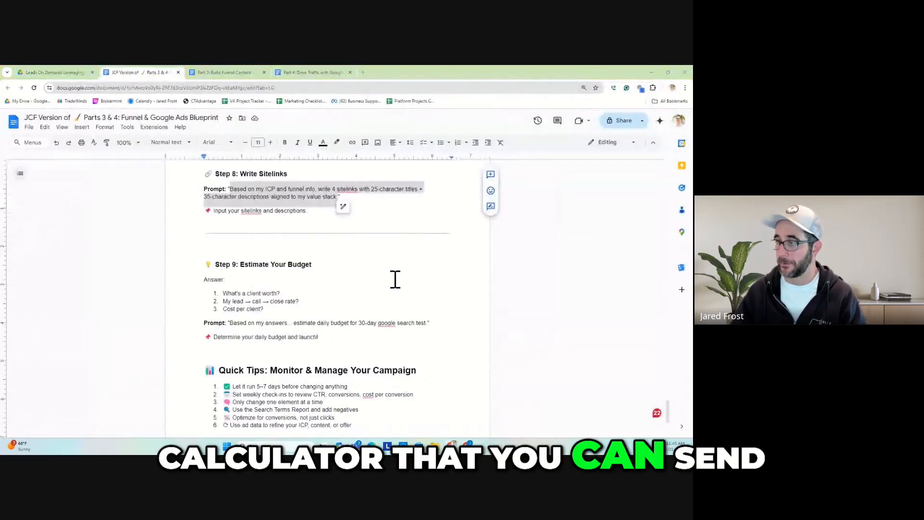
In the blueprint document's Step 9: Estimate Your Budget, answer "What's a client worth?" with $1,500
click(319, 293)
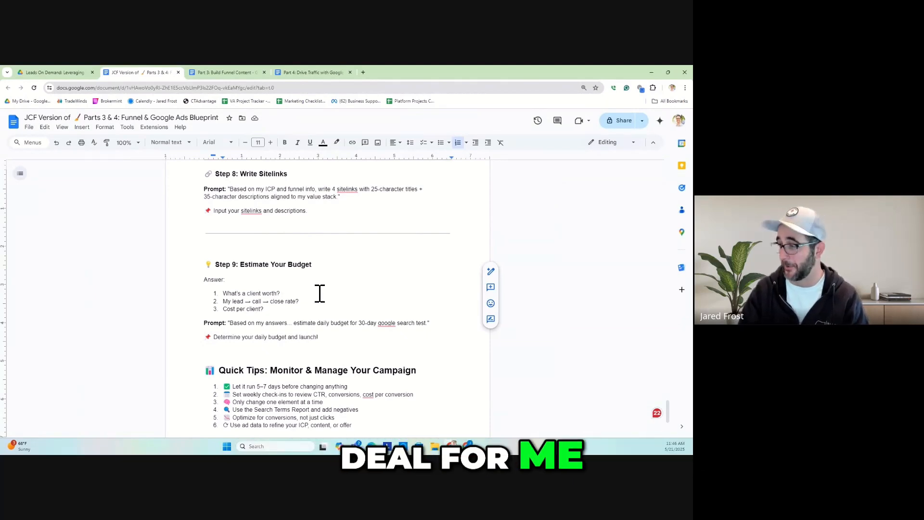
text($)
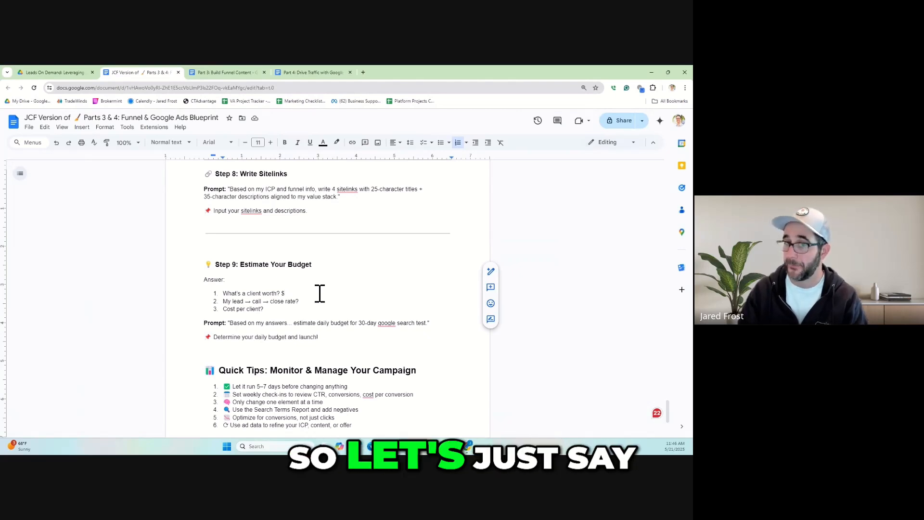
text(1,500)
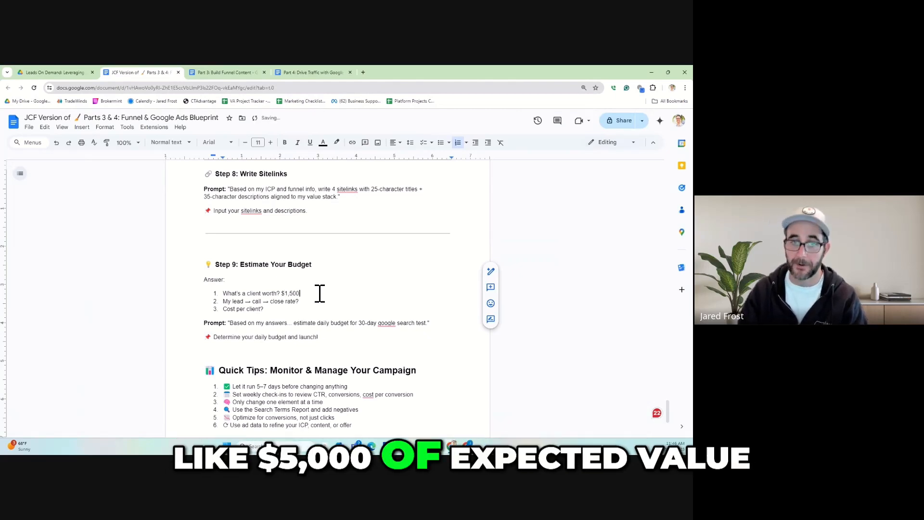
key(Down)
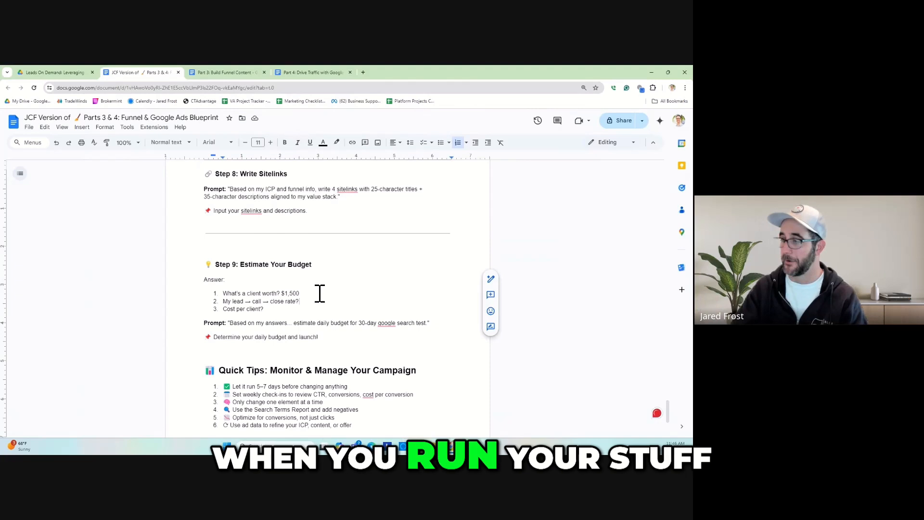
Change the Step 9 answer to "What's a client worth?" to 30,000
click(320, 293)
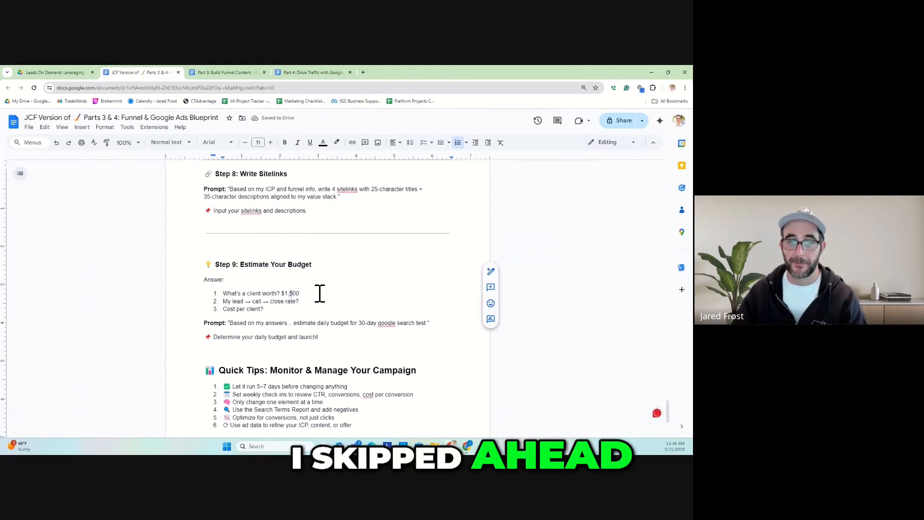
double_click(319, 293)
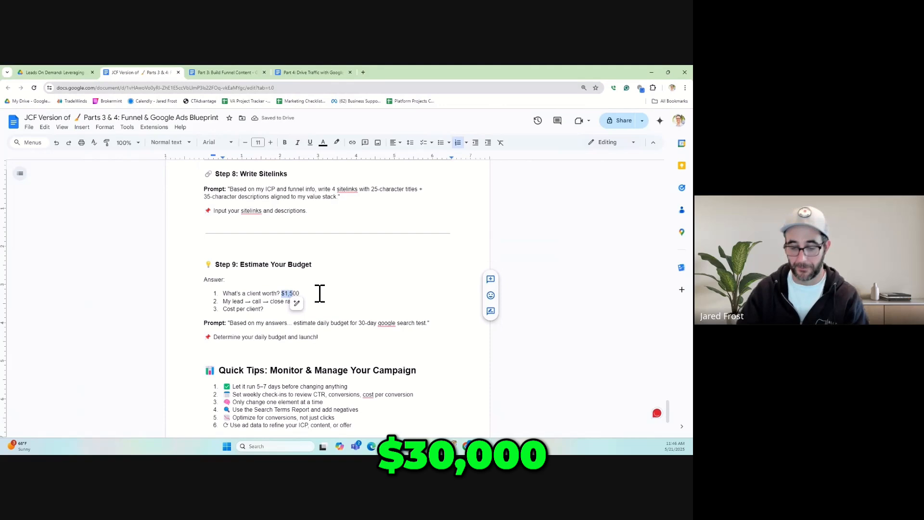
text(300,00)
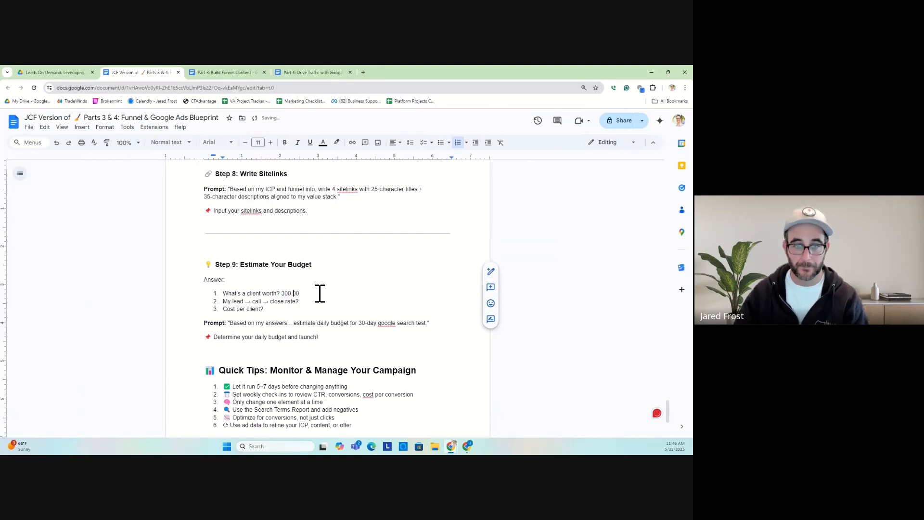
key(BackSpace)
key(Left)
text(,)
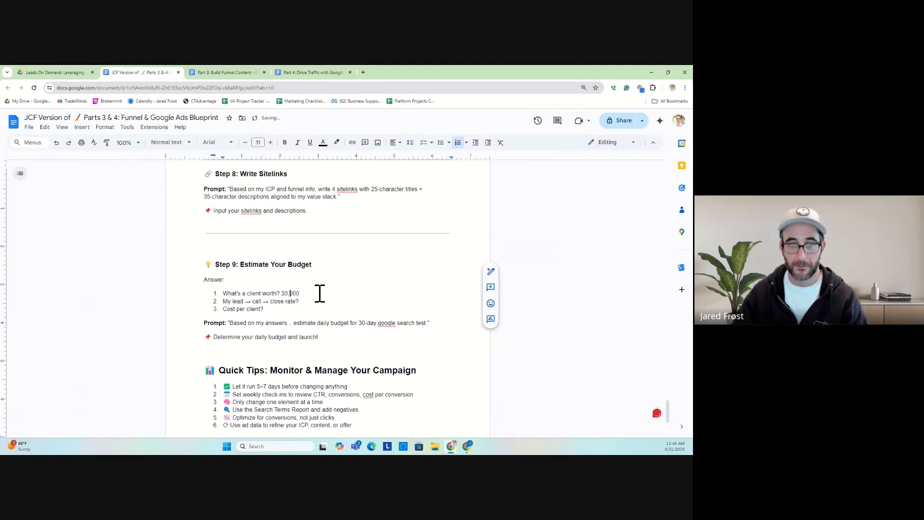
Answer the Step 9 lead-to-call-to-close rate question with 2% and the cost per client question with $20
key(Down)
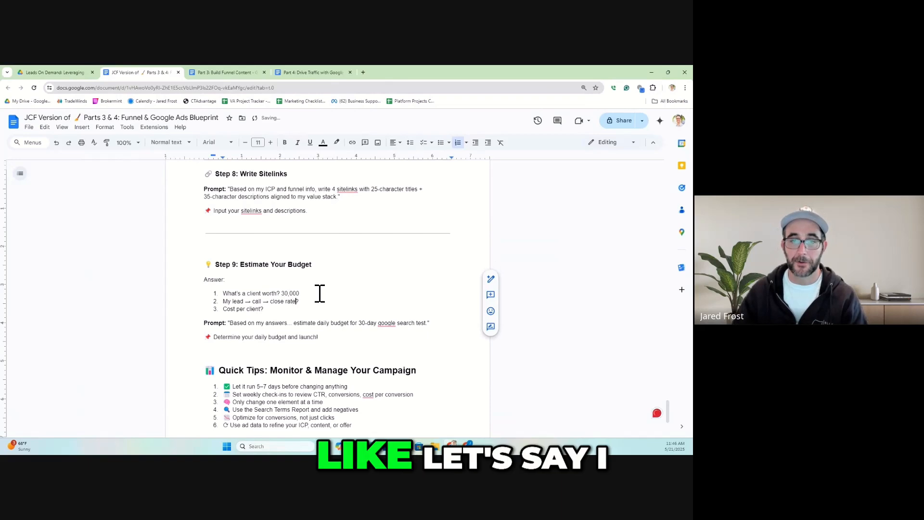
key(Right)
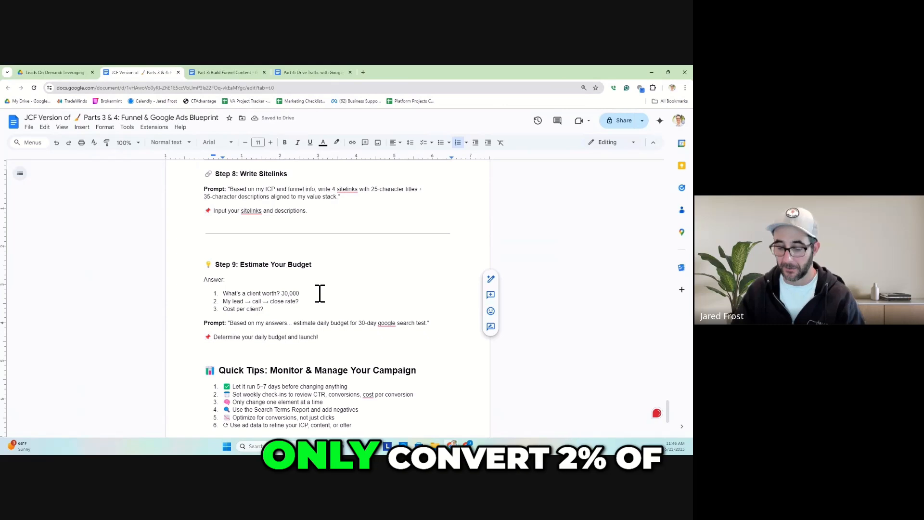
text(2%)
key(Down)
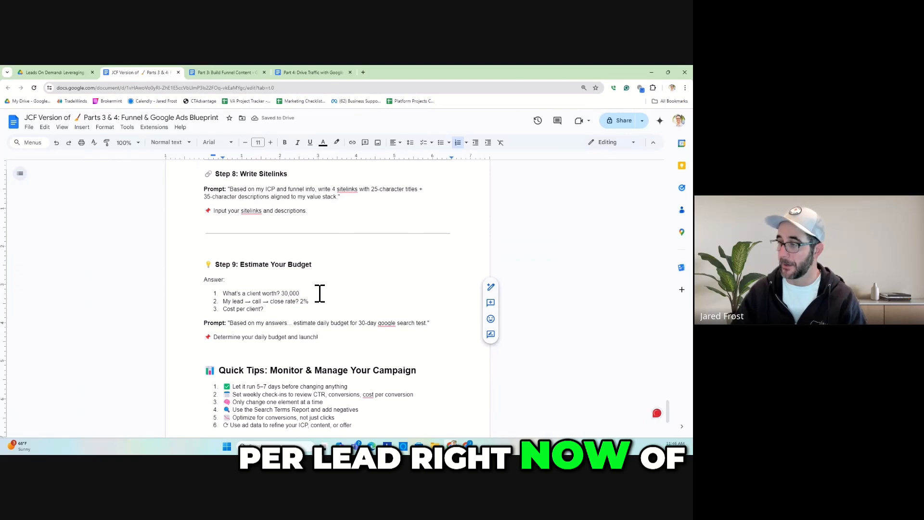
text($2)
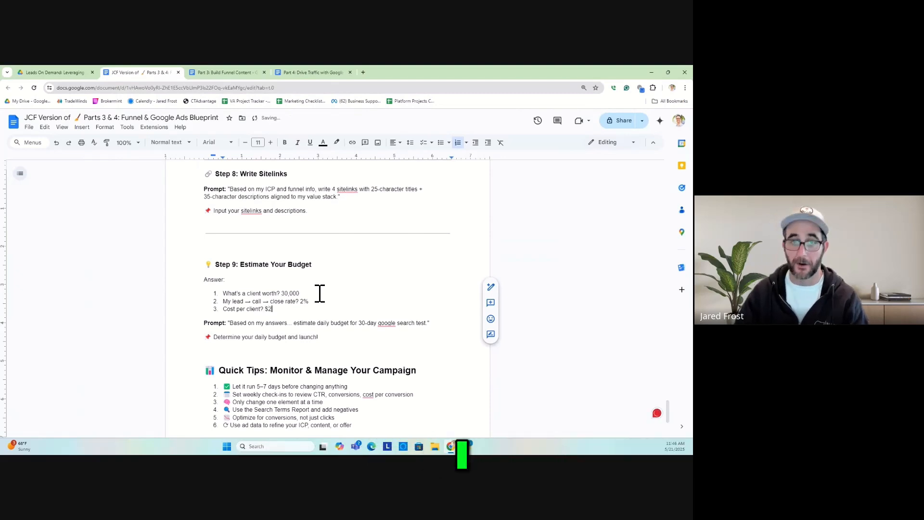
text(0)
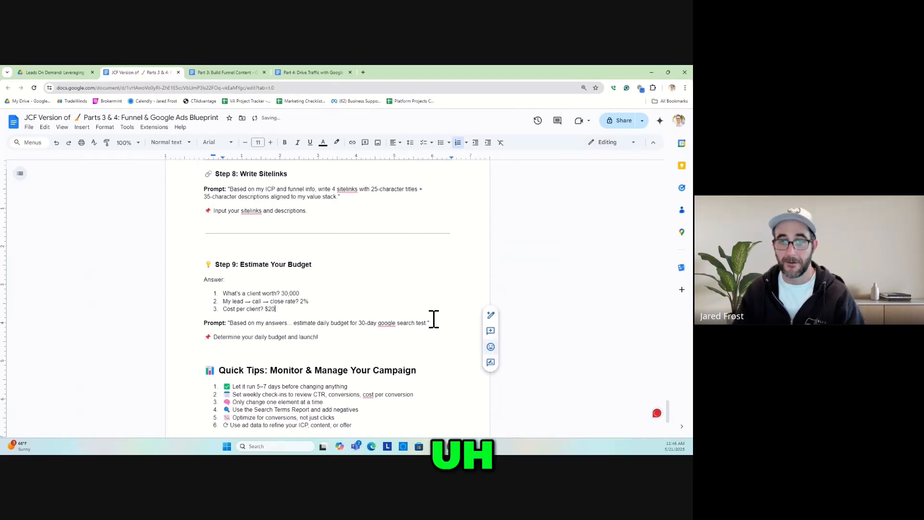
Send the Step 9 answers with the daily budget prompt for a 30-day Google search test to ChatGPT and review its estimate
drag(437, 324, 215, 293)
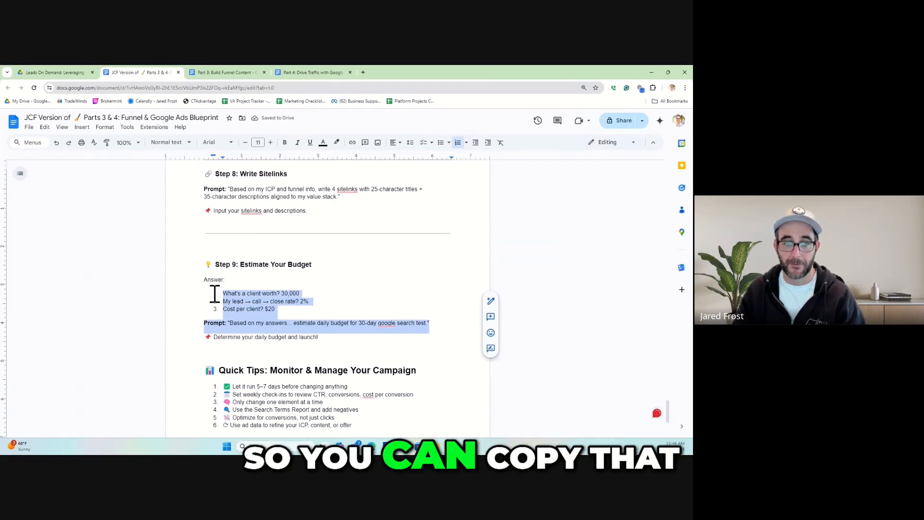
key(alt+Tab)
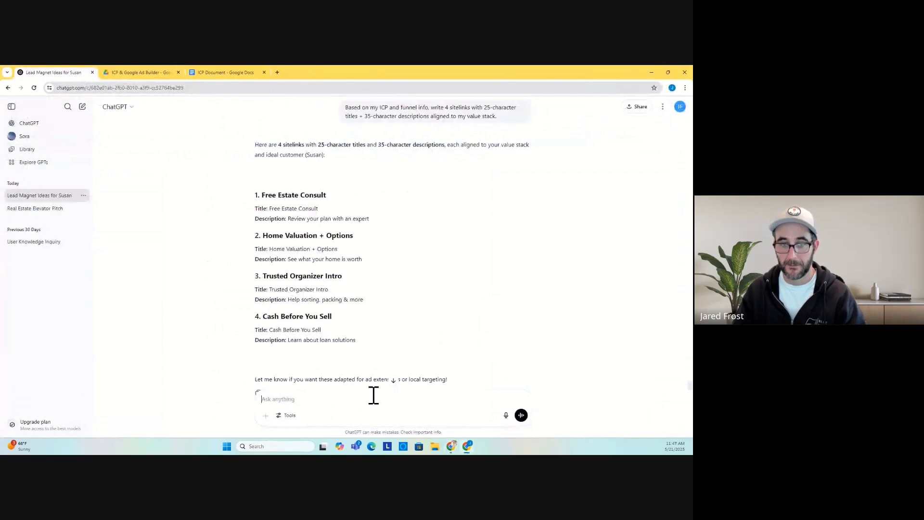
text(What's a client worth? 30,000 My lead → call → close rate? 2% Cost per client? $20 Prompt: "Based on my answers... estimate daily budget for 30-day google search test.")
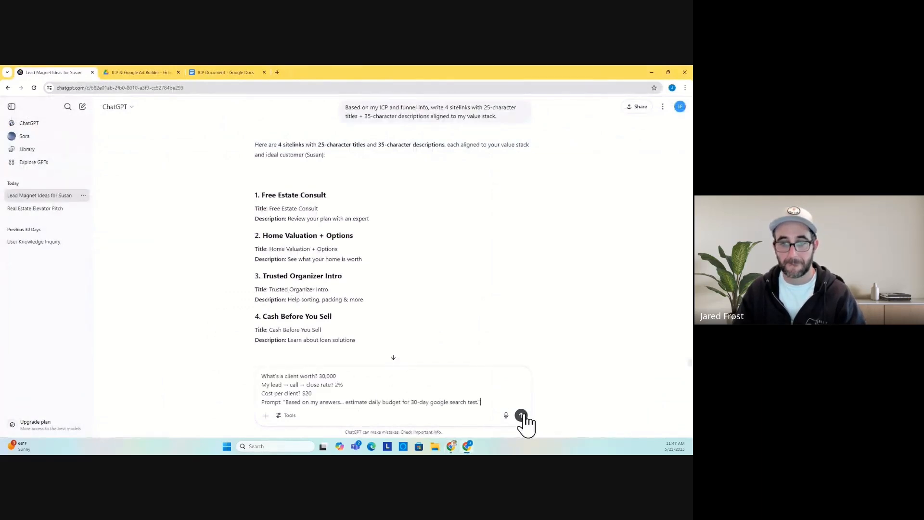
click(521, 414)
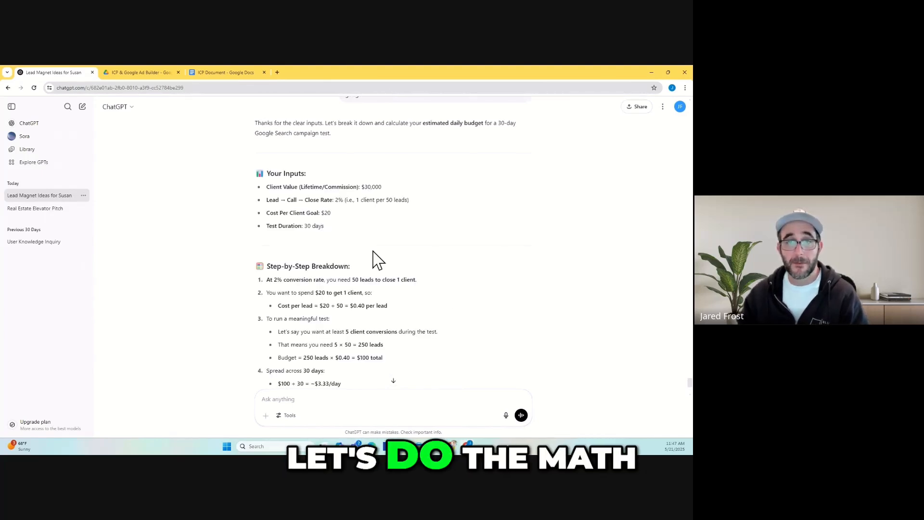
scroll(374, 252, down, 1)
scroll(374, 259, down, 1)
scroll(377, 258, down, 1)
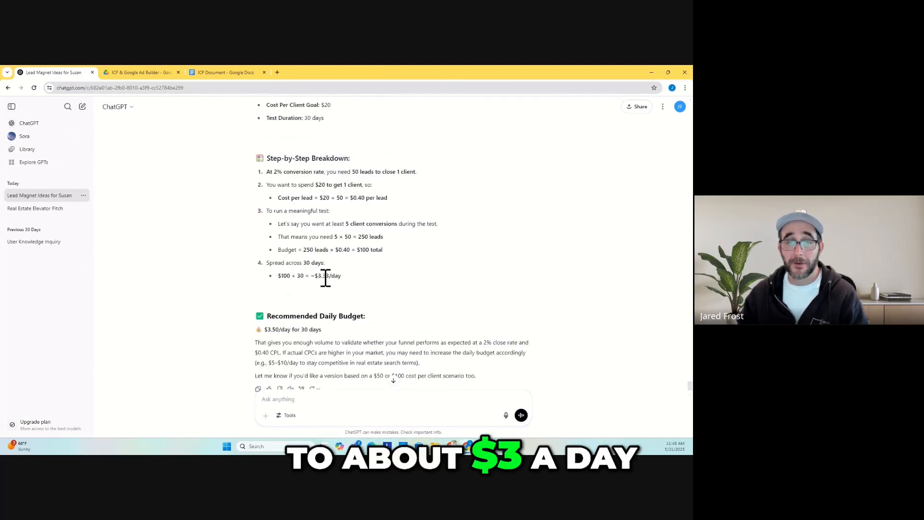
scroll(460, 319, down, 1)
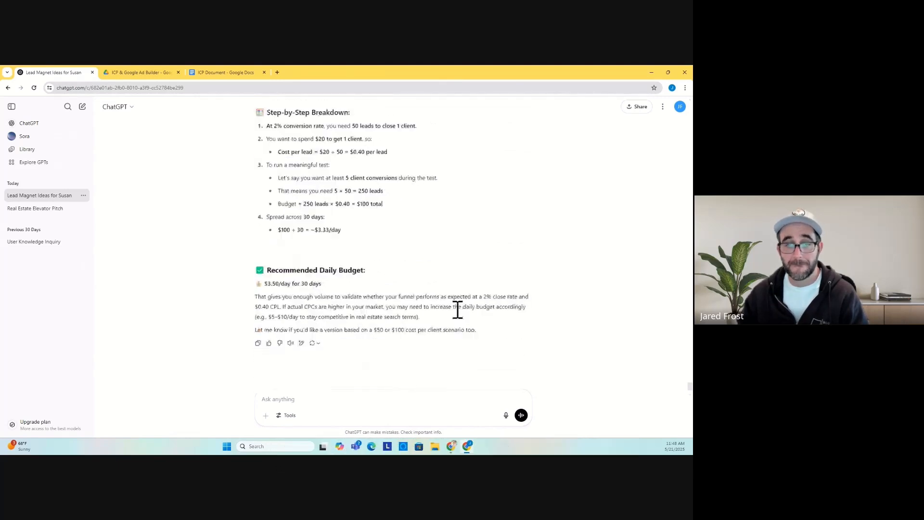